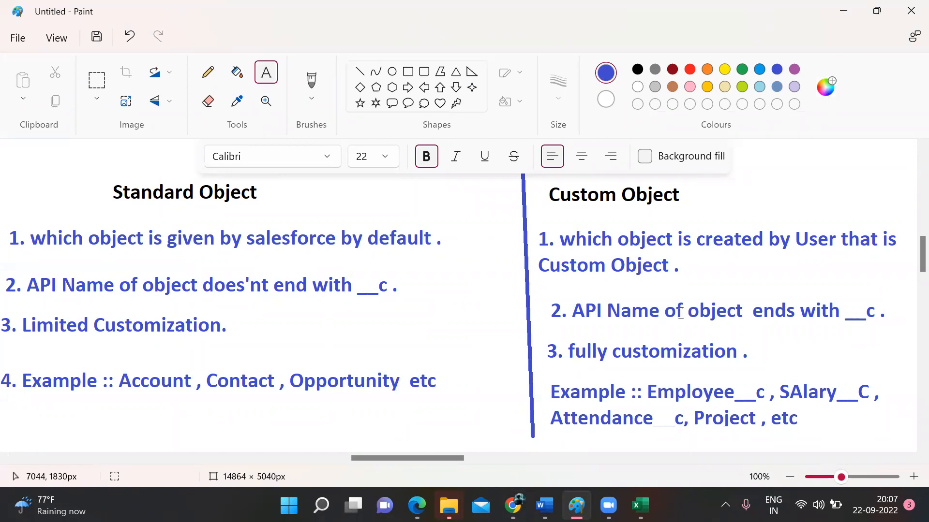
Step: Switch from the Paint notes to the browser's 'Workspaces - Demo' tab
mouse_move(416, 506)
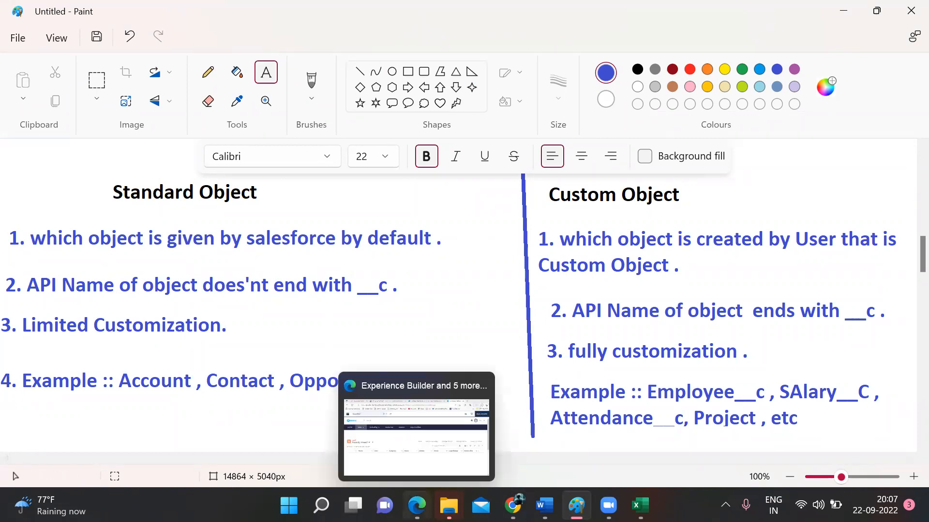
click(408, 426)
click(596, 5)
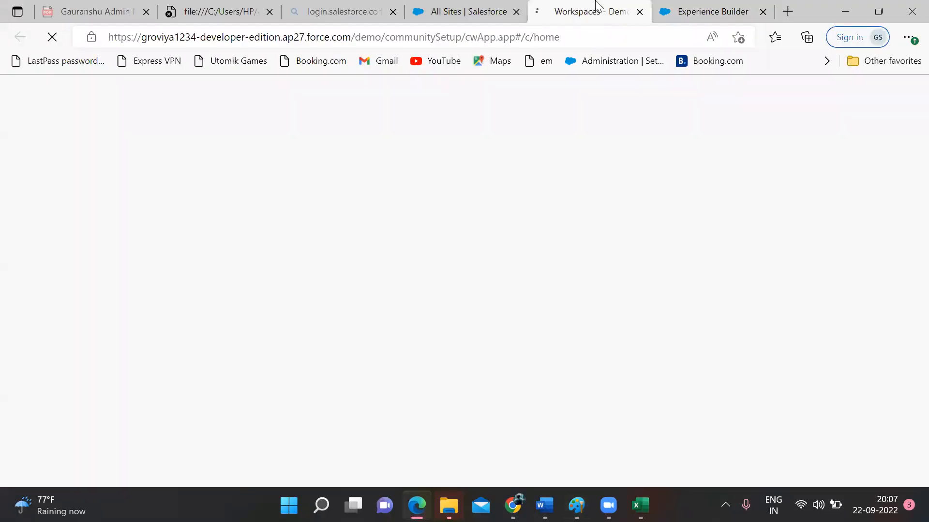
Step: Open Object Manager from All Sites setup and filter the objects by 'student'
click(465, 11)
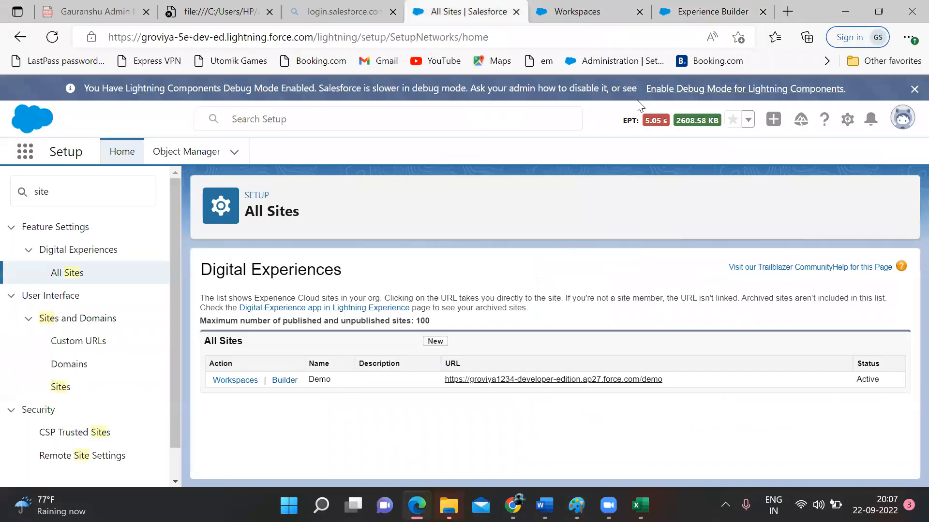
click(176, 154)
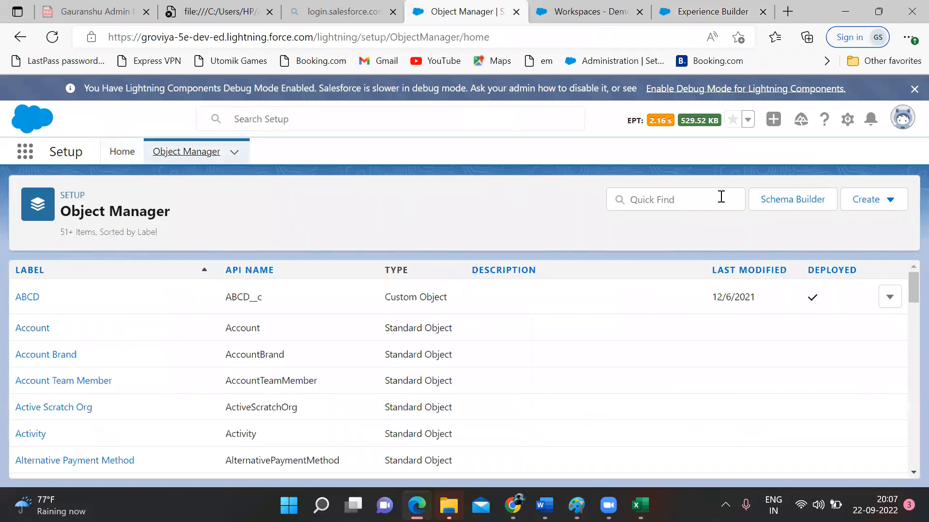
click(700, 198)
text(student)
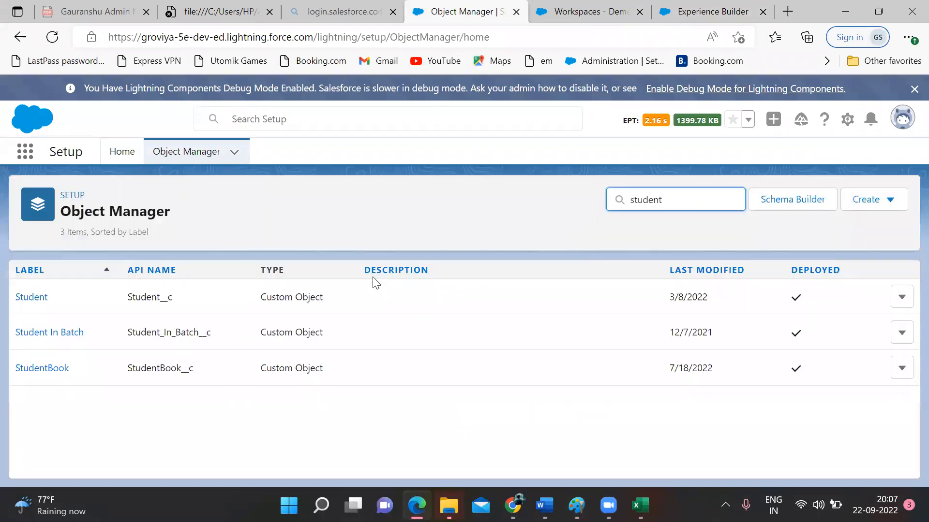
Step: Highlight the Student__c and StudentBook__c API names, then open the StudentBook object
double_click(140, 296)
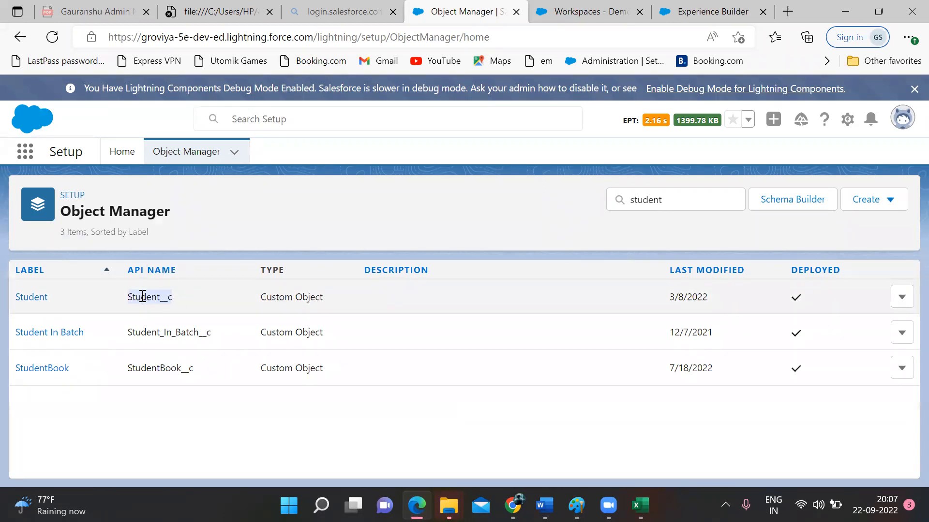
mouse_move(144, 299)
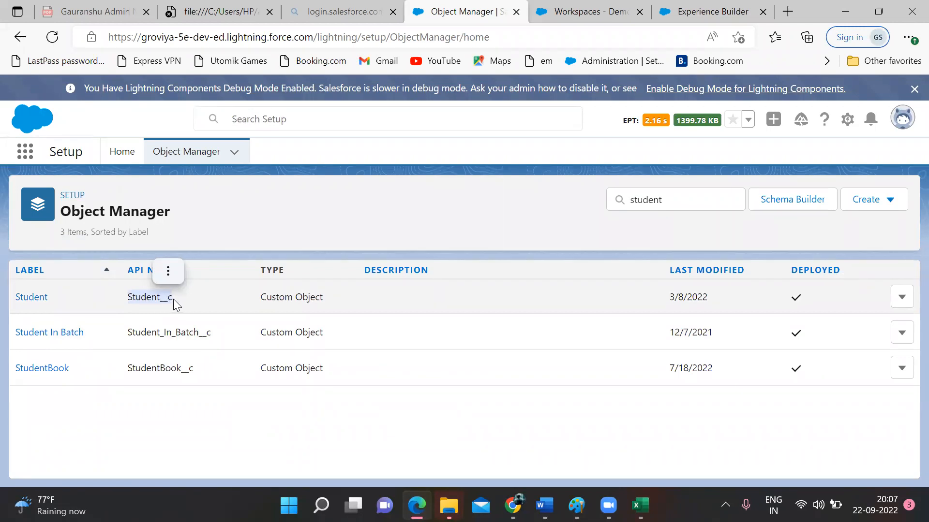
double_click(155, 369)
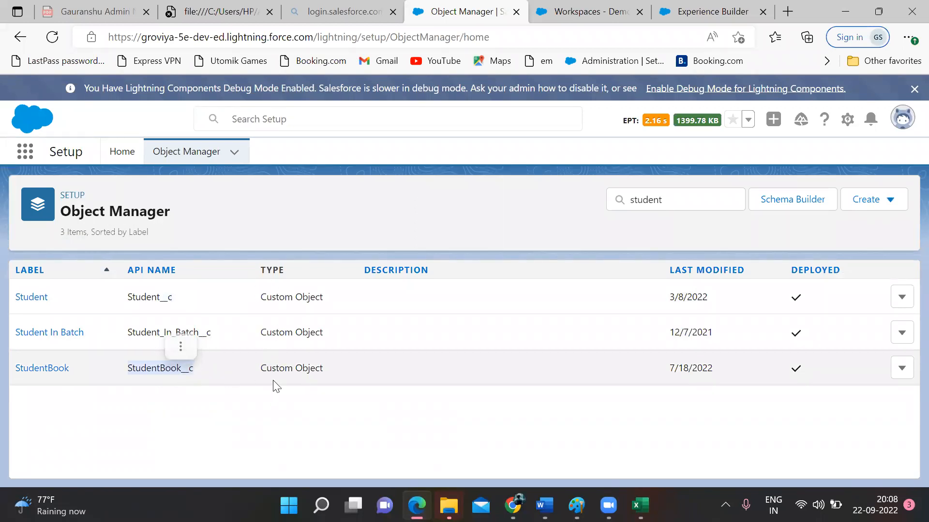
click(48, 368)
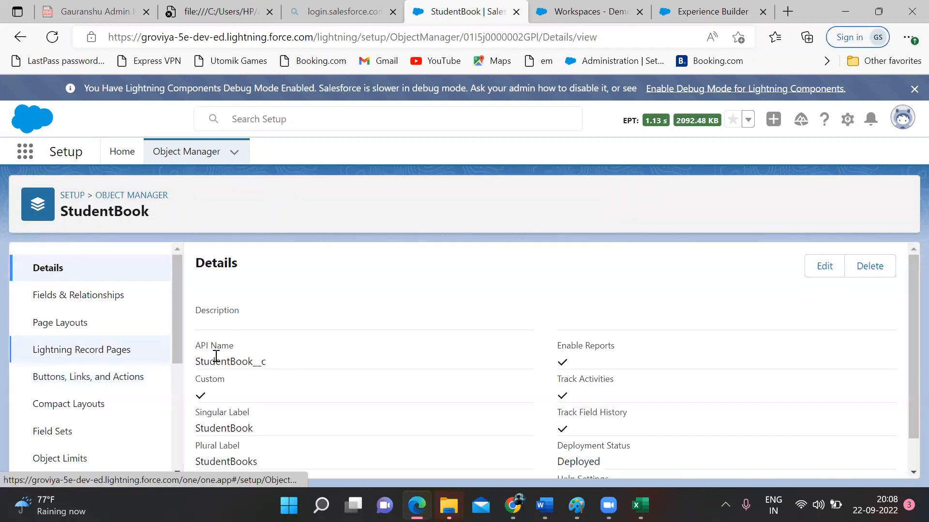
Step: Scroll through StudentBook's six fields, view its Details again, then return to Object Manager
click(118, 310)
scroll(237, 346, down, 1)
scroll(235, 343, up, 1)
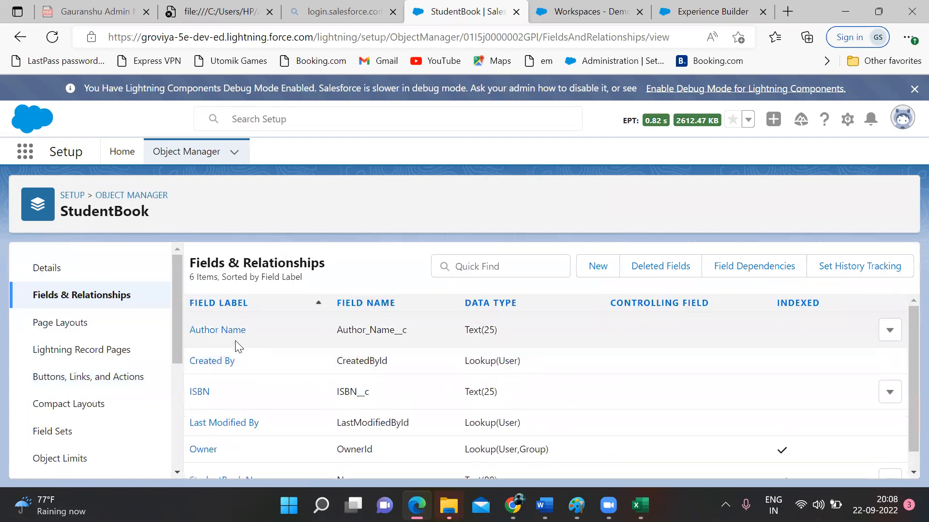
scroll(237, 343, down, 1)
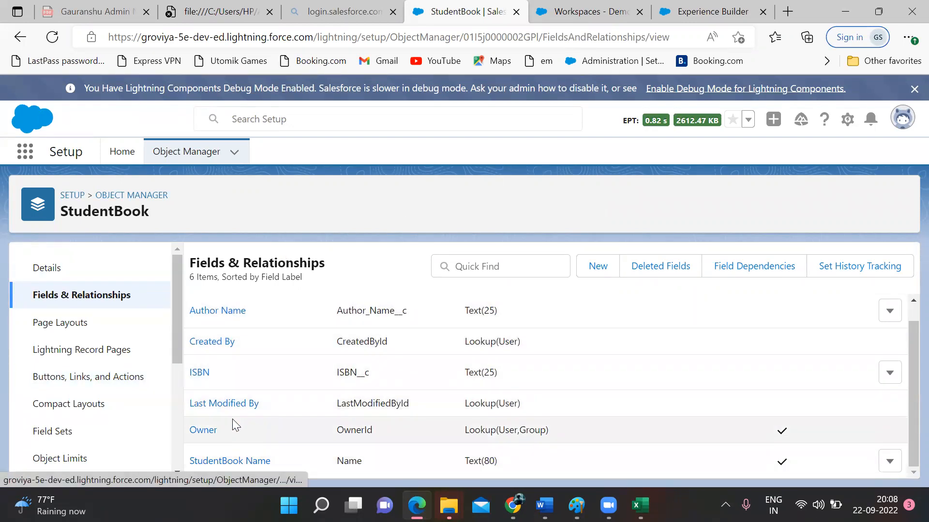
click(69, 277)
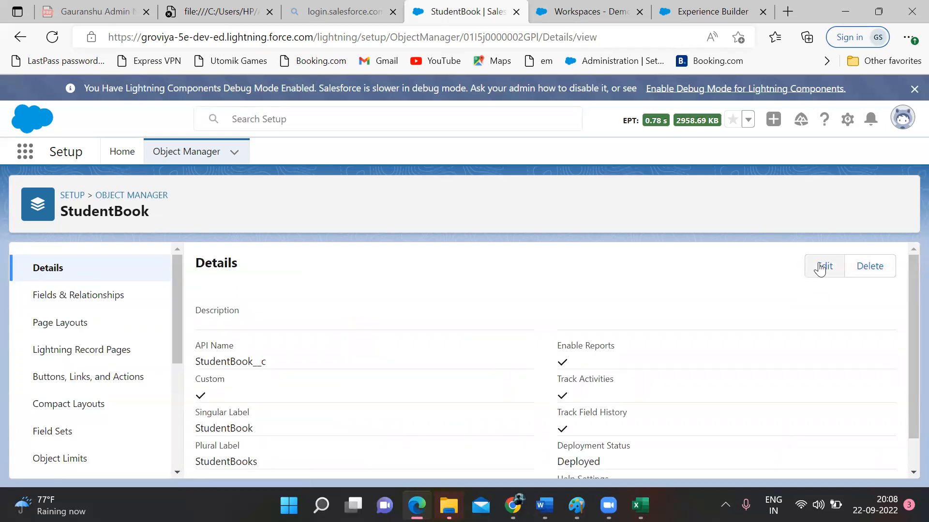
click(187, 152)
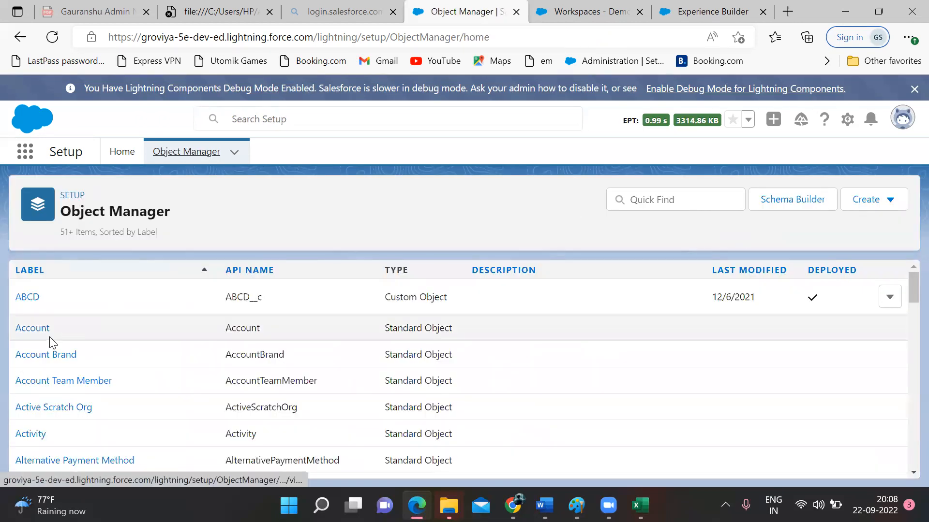
Step: Open the standard Account object and scroll through its 47 fields and relationships
click(39, 329)
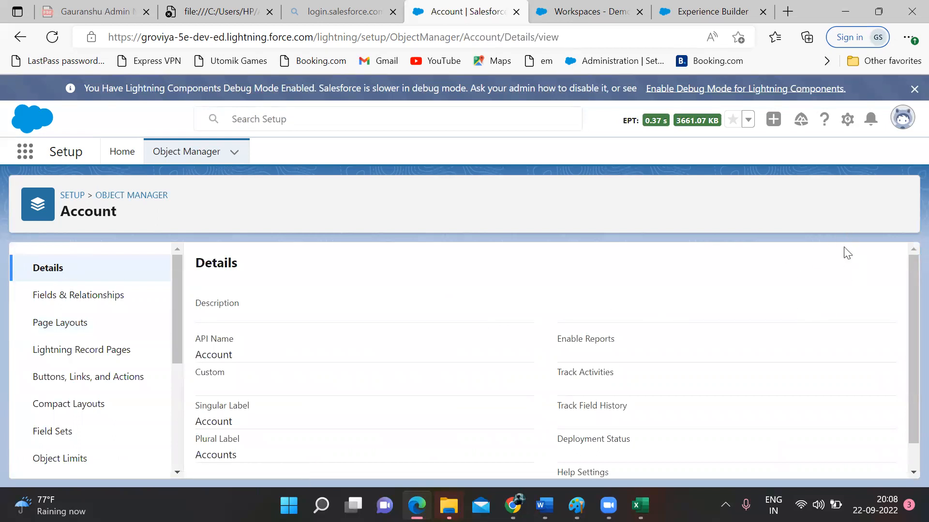
scroll(840, 274, down, 1)
scroll(842, 275, up, 1)
click(118, 301)
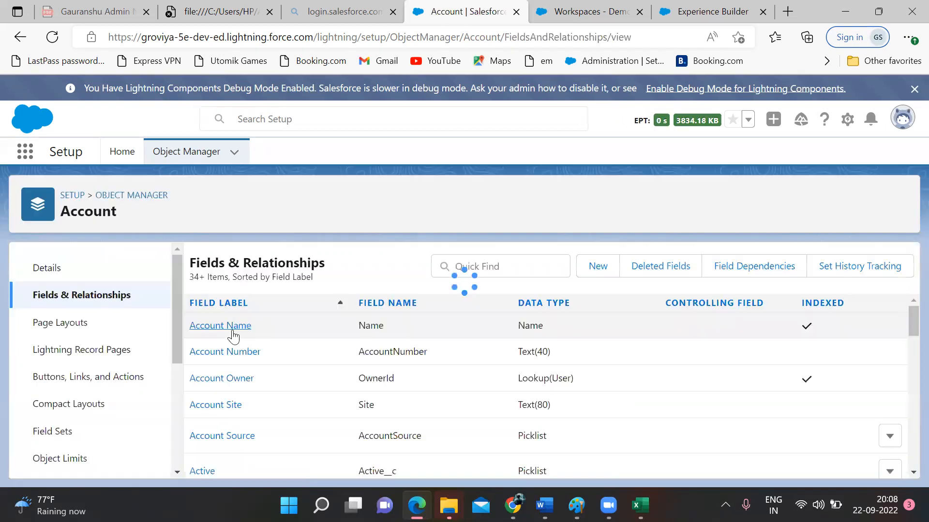
scroll(236, 336, down, 7)
scroll(236, 336, up, 3)
scroll(235, 336, up, 5)
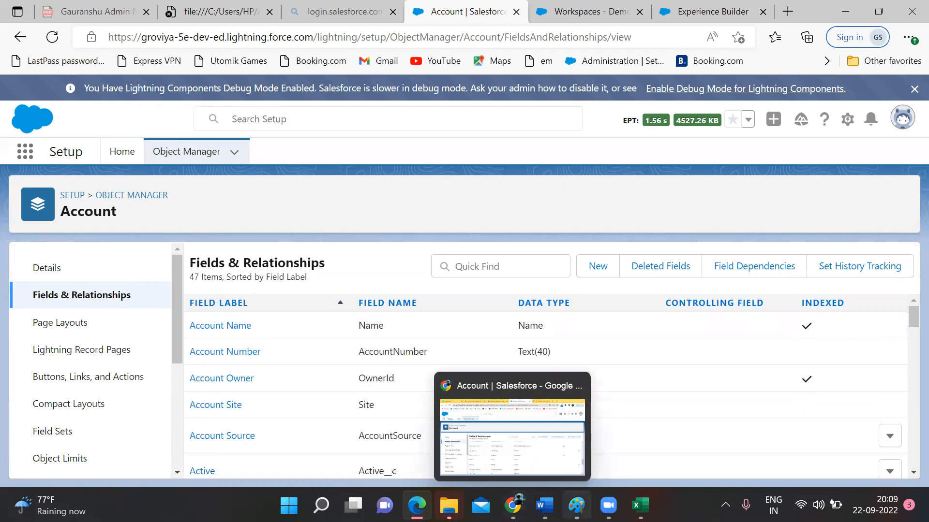
Step: Bring back the Paint notes on Standard versus Custom objects
mouse_move(577, 505)
click(585, 424)
scroll(511, 278, down, 1)
scroll(511, 278, up, 3)
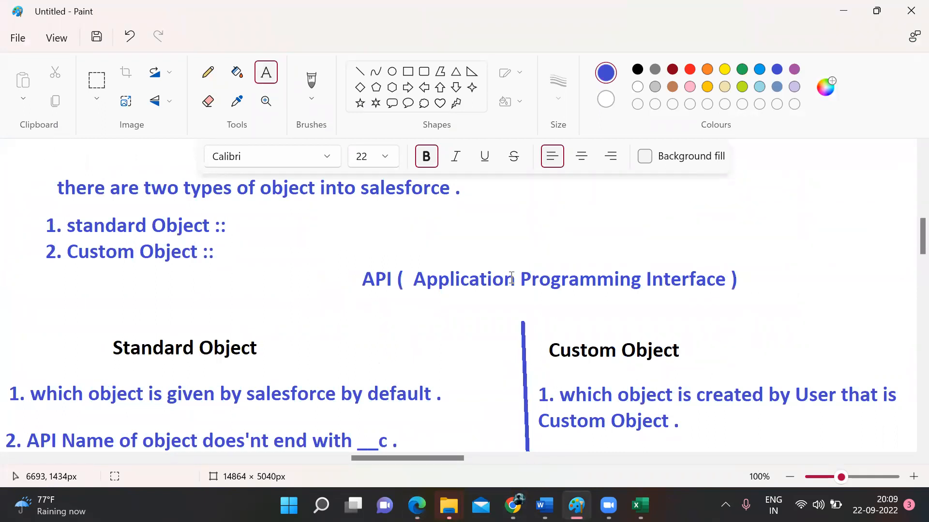
scroll(512, 279, up, 5)
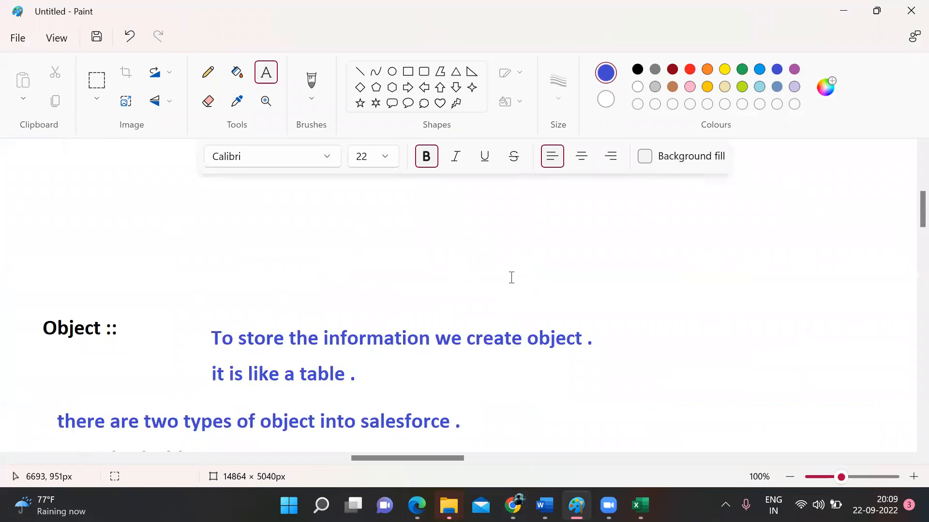
drag(1, 276, 752, 402)
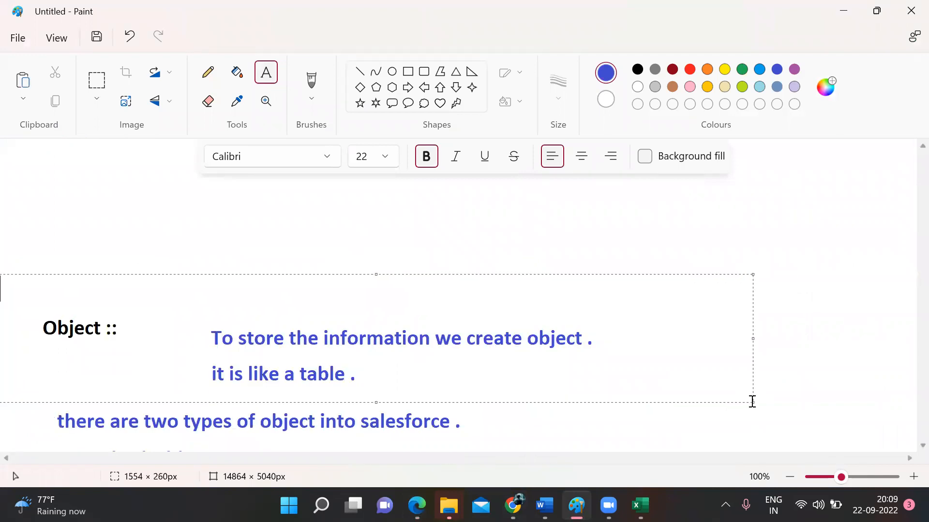
click(754, 415)
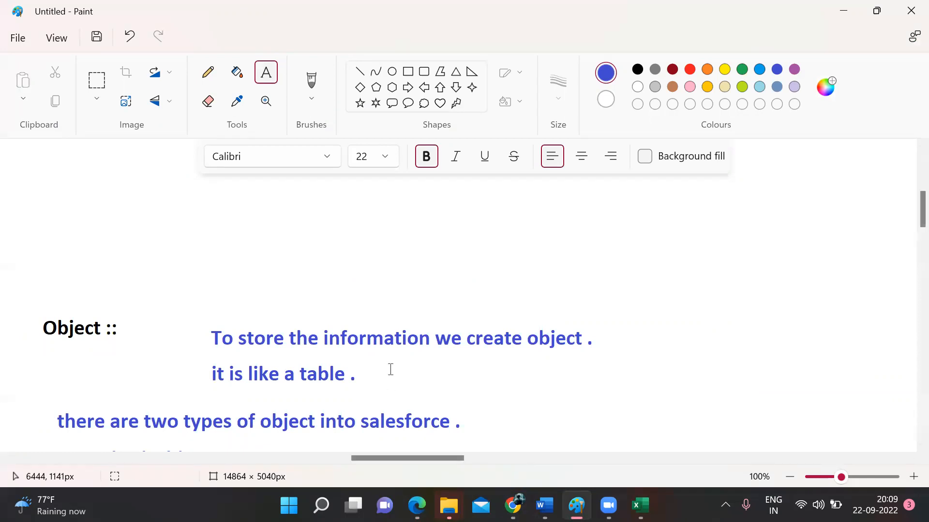
scroll(390, 370, down, 3)
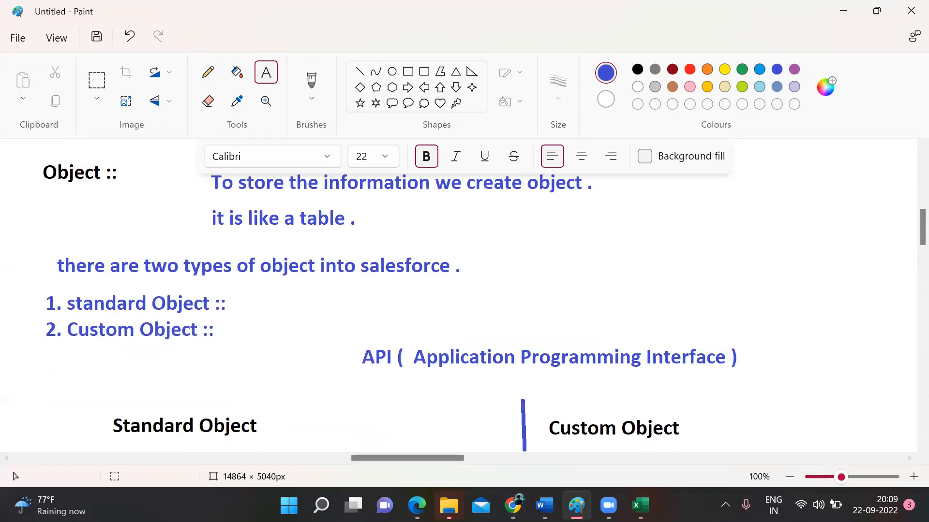
mouse_move(416, 505)
click(394, 448)
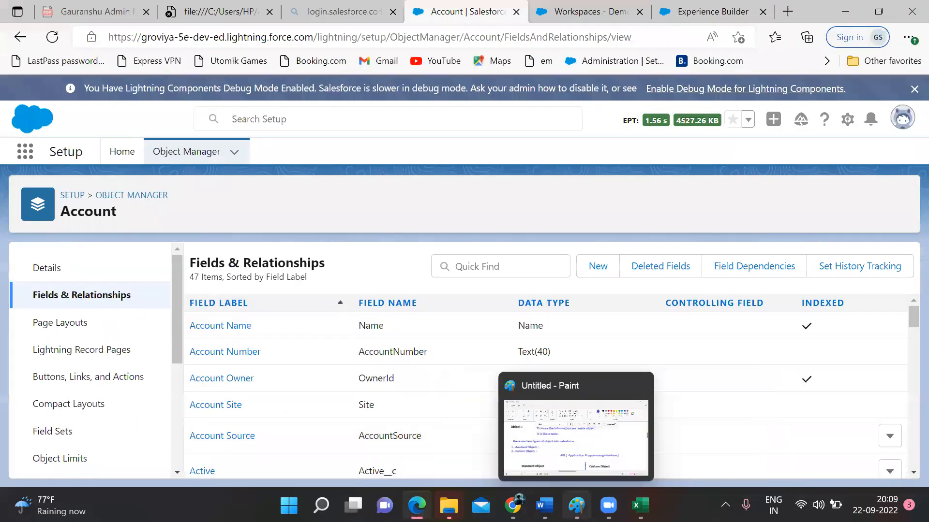
mouse_move(512, 506)
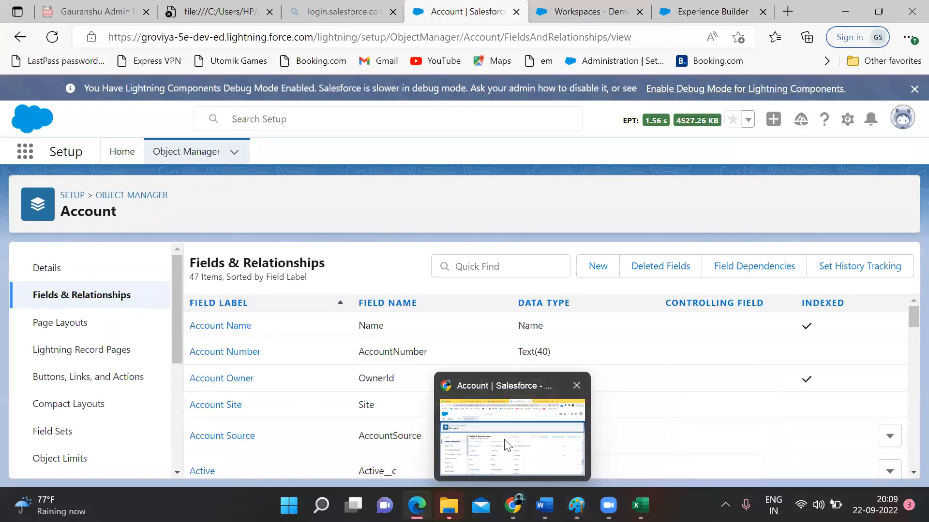
click(484, 426)
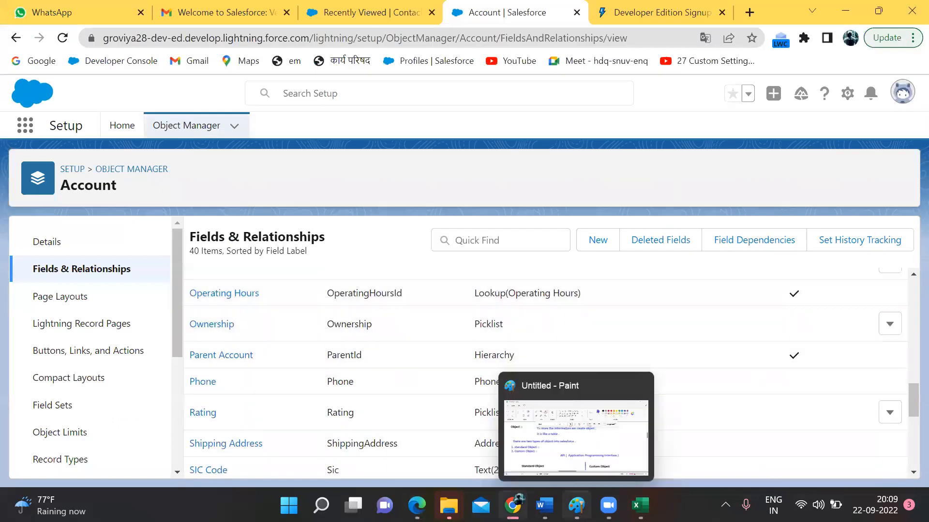
right_click(575, 506)
Step: Draw a large blue rectangle on the blank Paint canvas
click(576, 505)
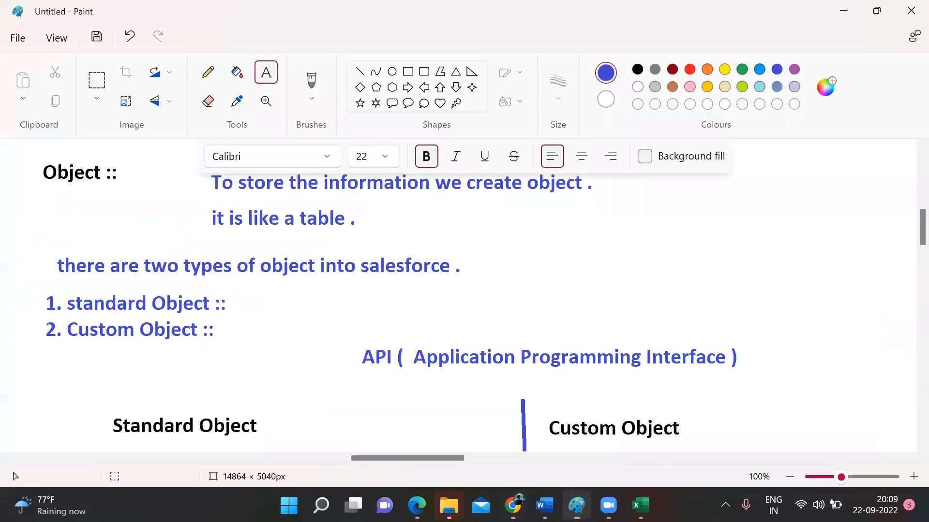
scroll(502, 271, down, 10)
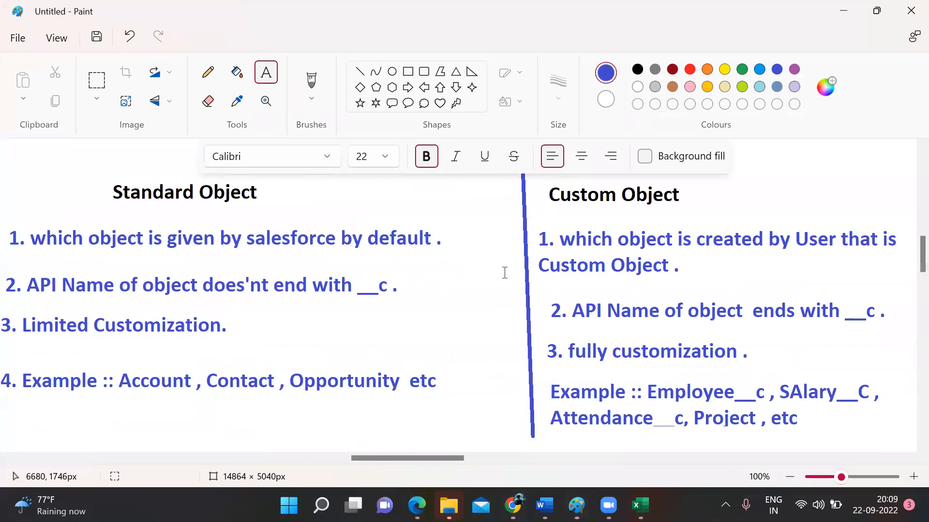
click(407, 71)
drag(127, 211, 793, 404)
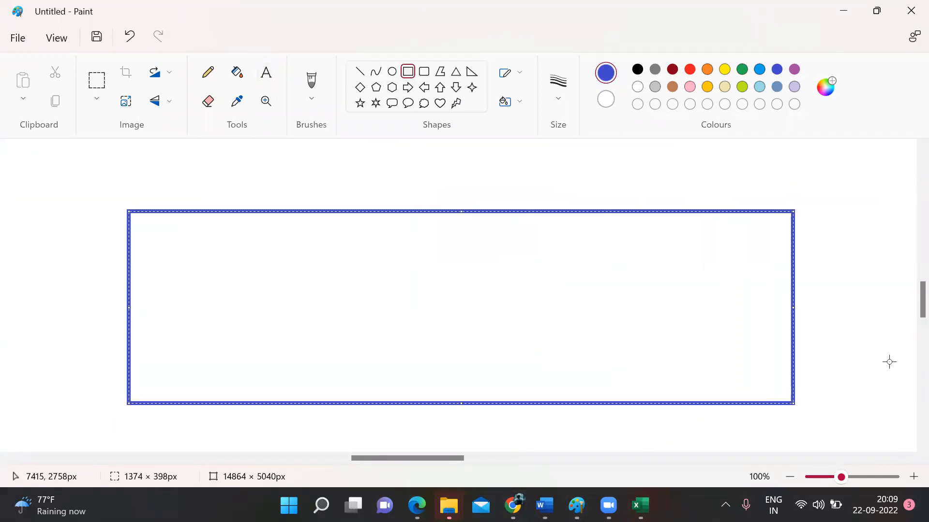
Step: Add three horizontal and two vertical lines inside it, forming four rows and three columns
click(359, 71)
mouse_move(128, 252)
mouse_down()
mouse_move(462, 264)
mouse_move(800, 248)
mouse_up()
click(94, 296)
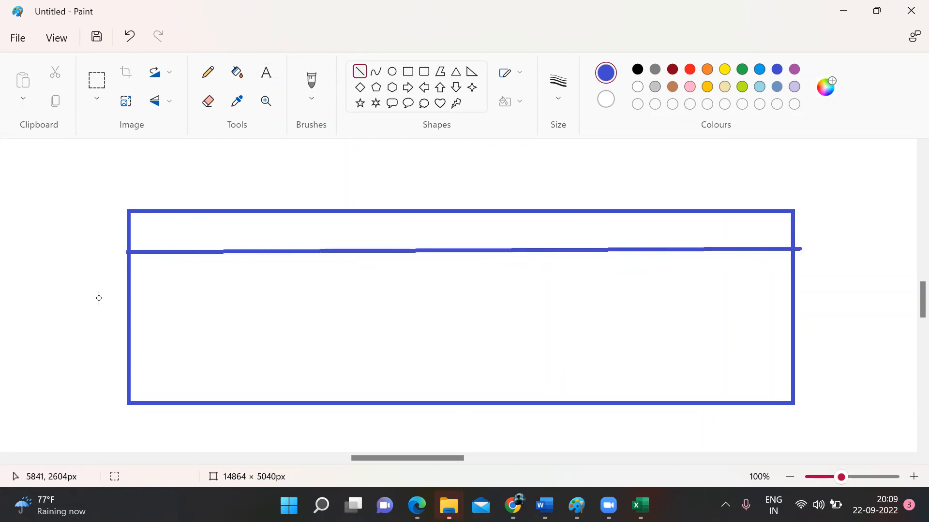
drag(128, 302, 793, 304)
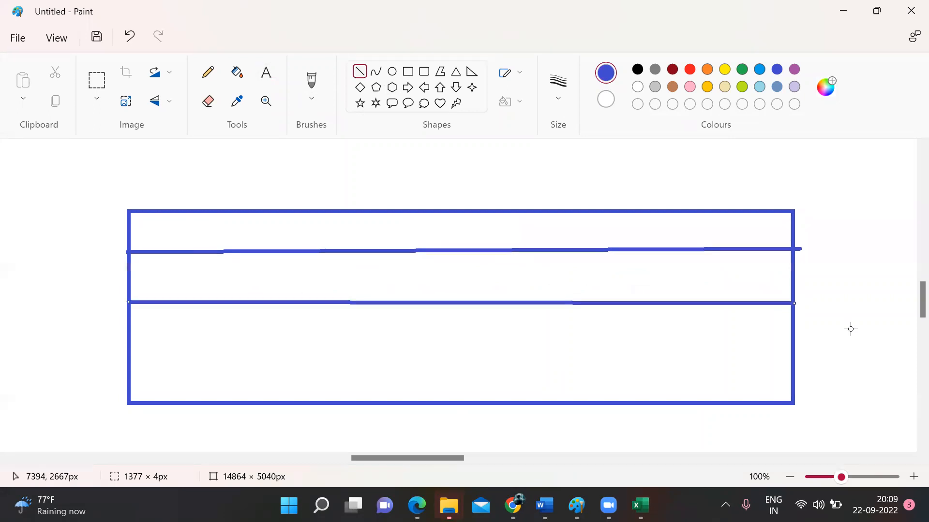
mouse_move(128, 345)
mouse_down()
mouse_move(684, 322)
mouse_move(784, 356)
mouse_move(795, 350)
mouse_up()
click(836, 356)
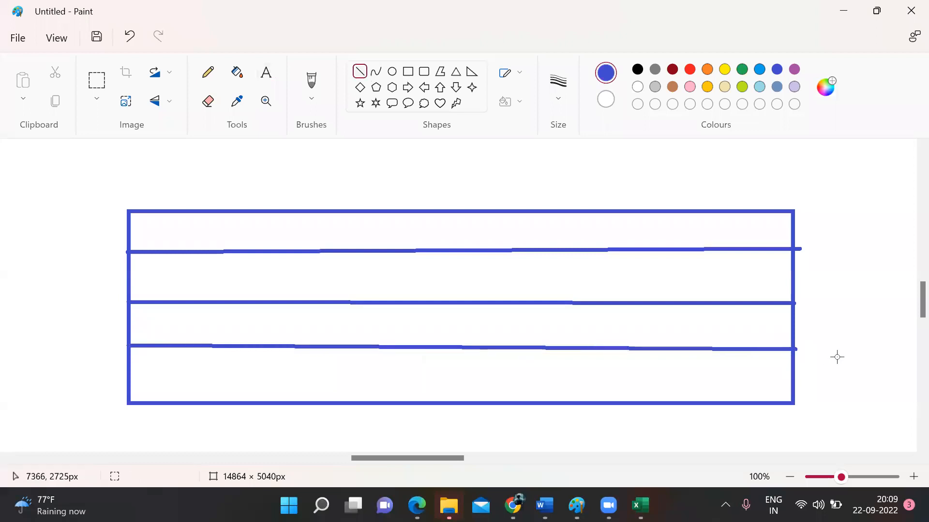
drag(318, 208, 316, 407)
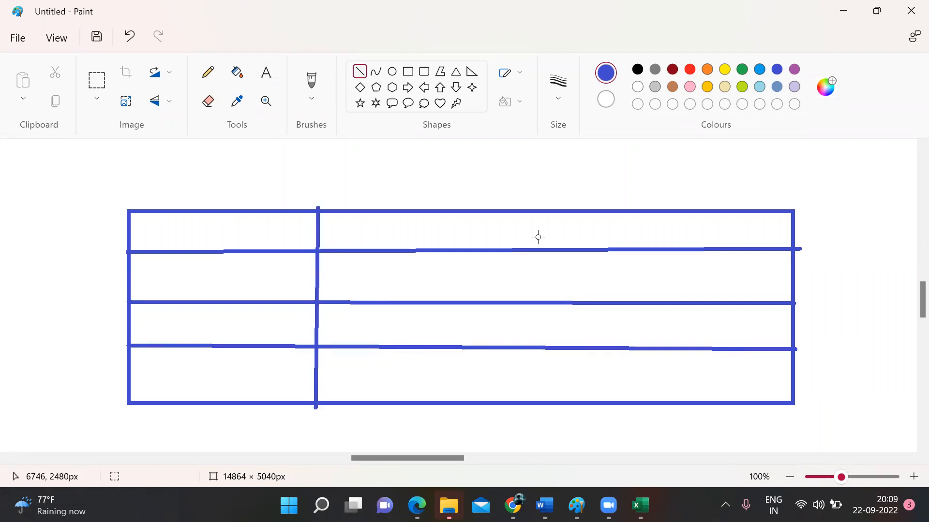
drag(544, 211, 538, 407)
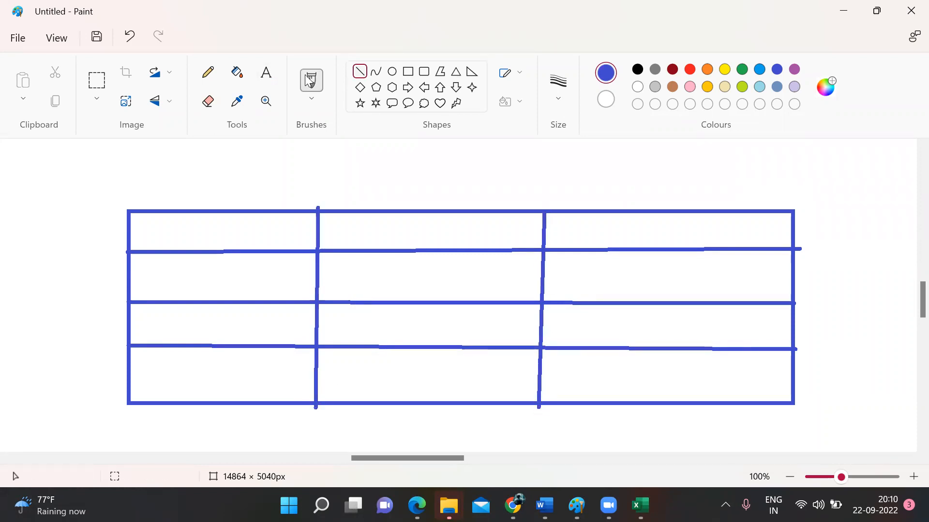
click(267, 72)
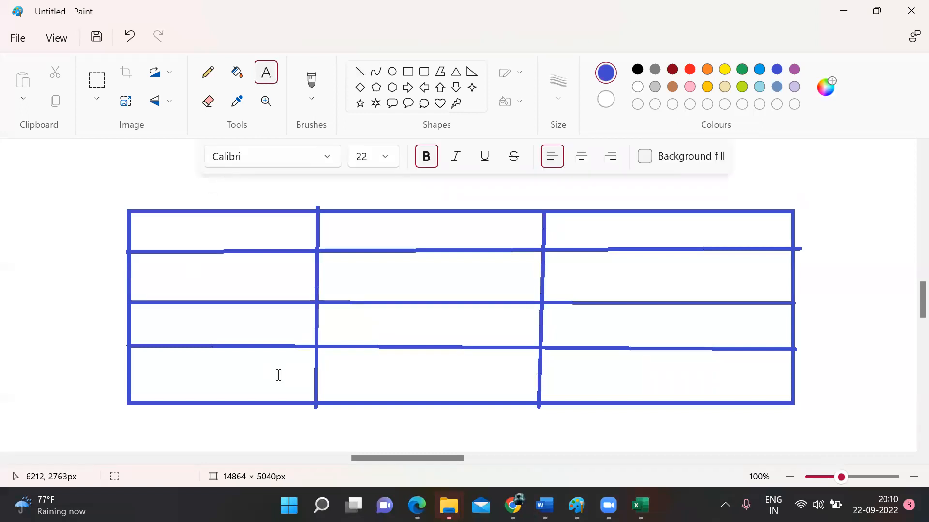
Step: Add the caption 'Table' below the grid
click(379, 419)
text(Table)
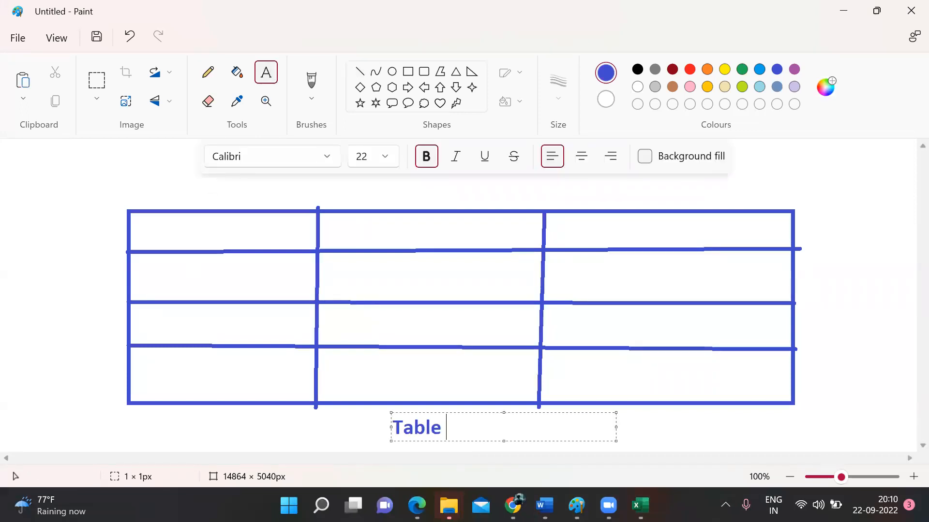
click(674, 416)
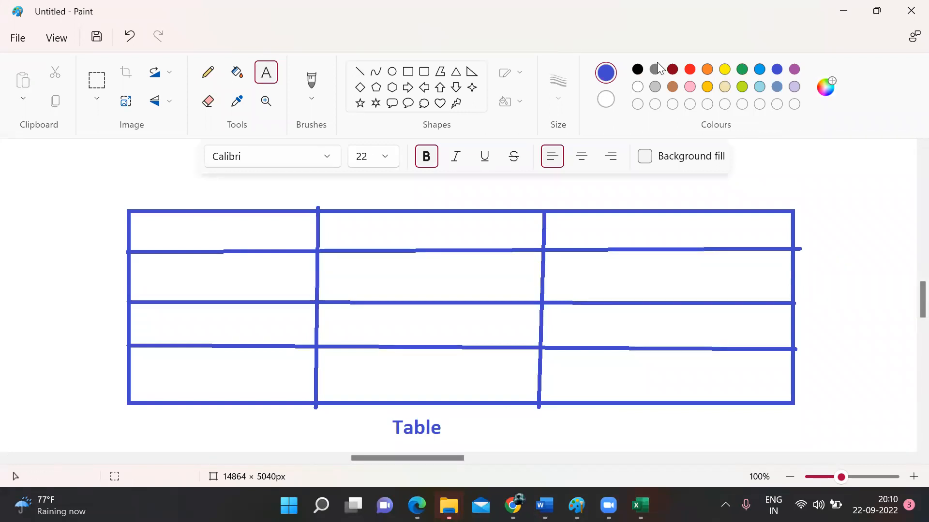
Step: Write the dark red headers Emp Name, Email and Phone in the top row
click(672, 70)
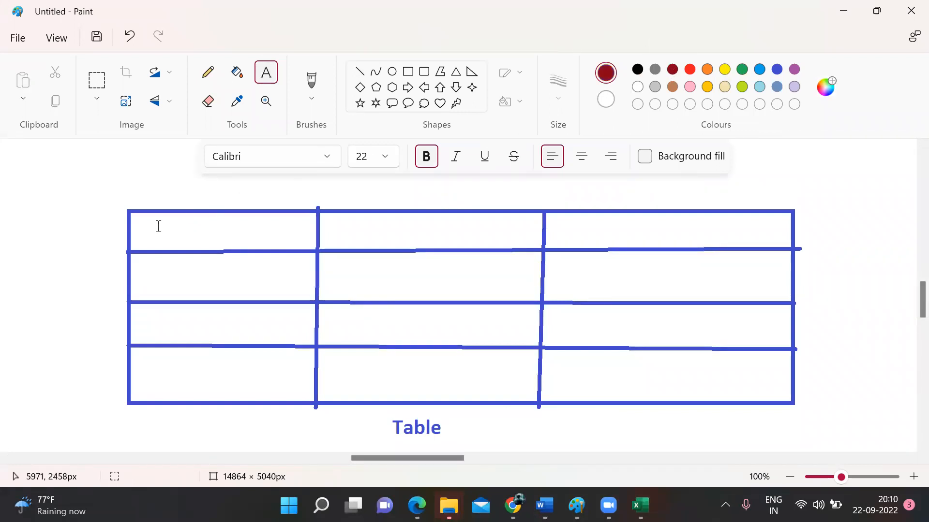
click(144, 226)
text(Em)
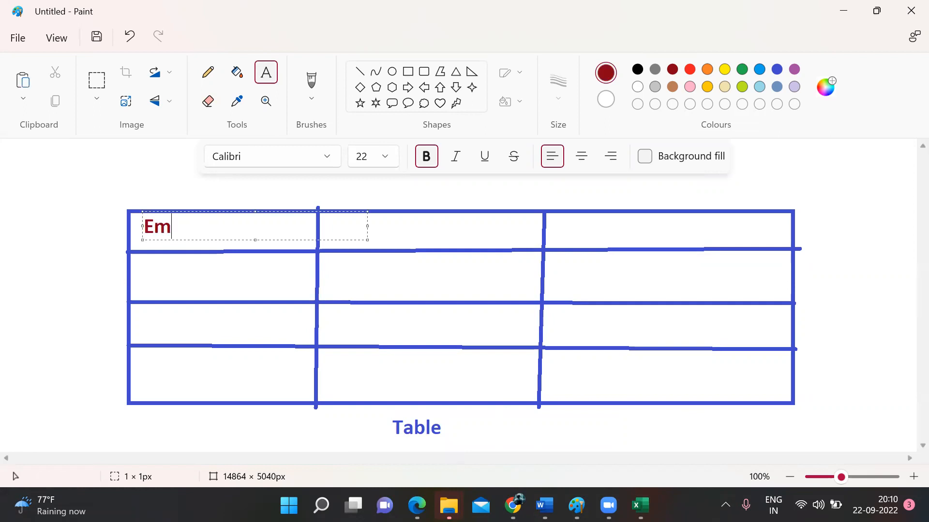
text(p Name)
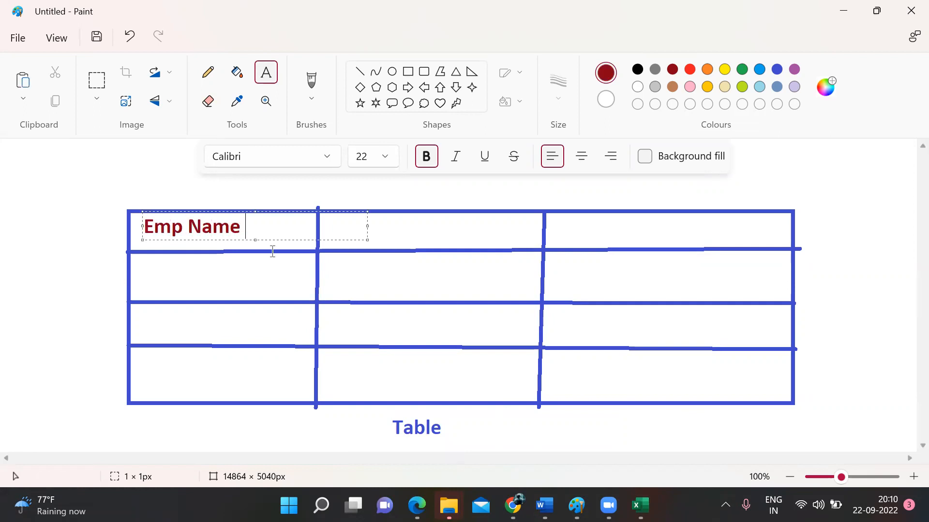
click(290, 260)
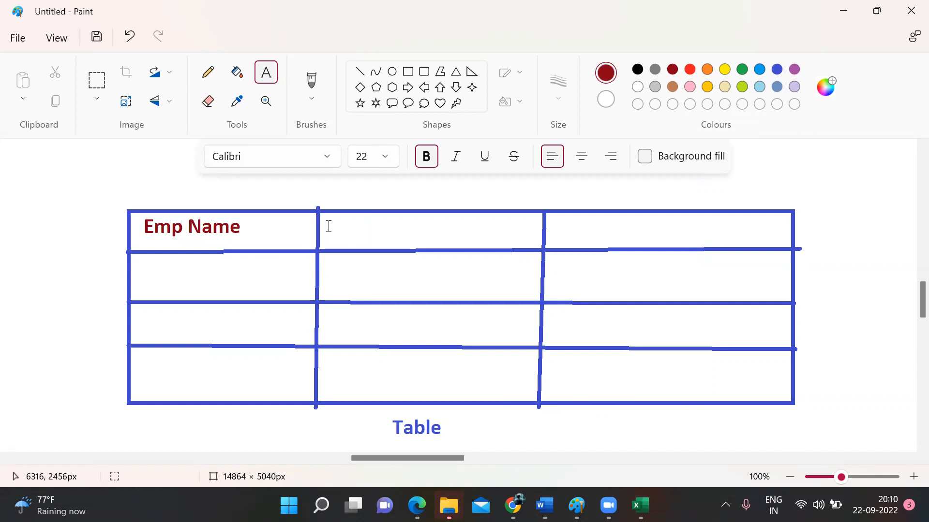
drag(325, 223, 806, 271)
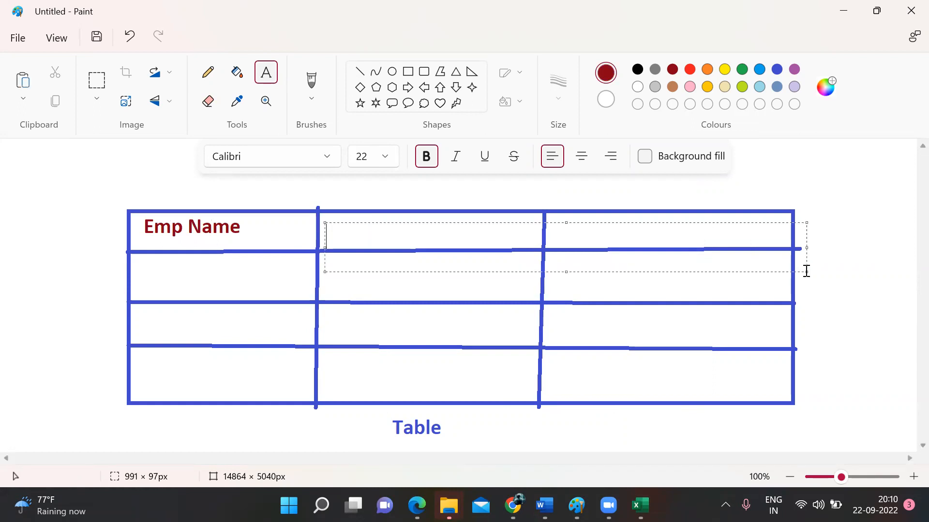
text(Email)
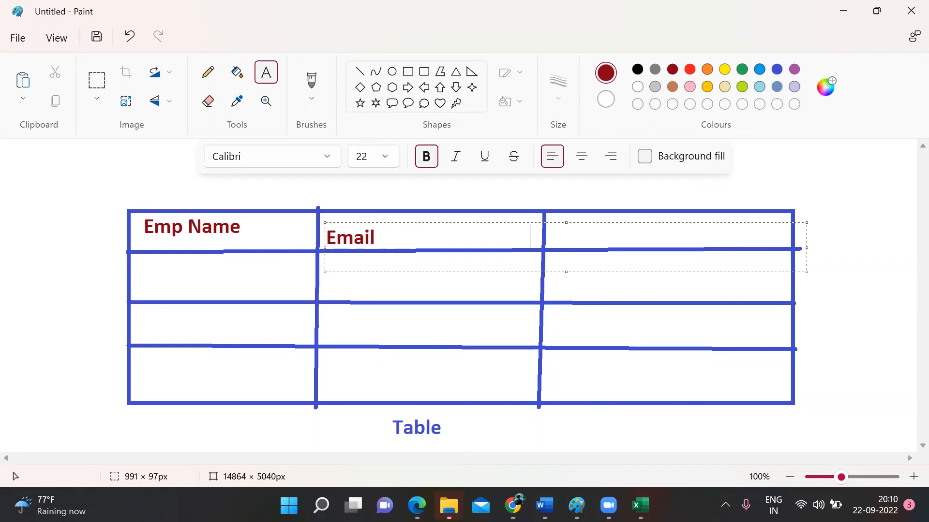
text(Phone)
click(358, 338)
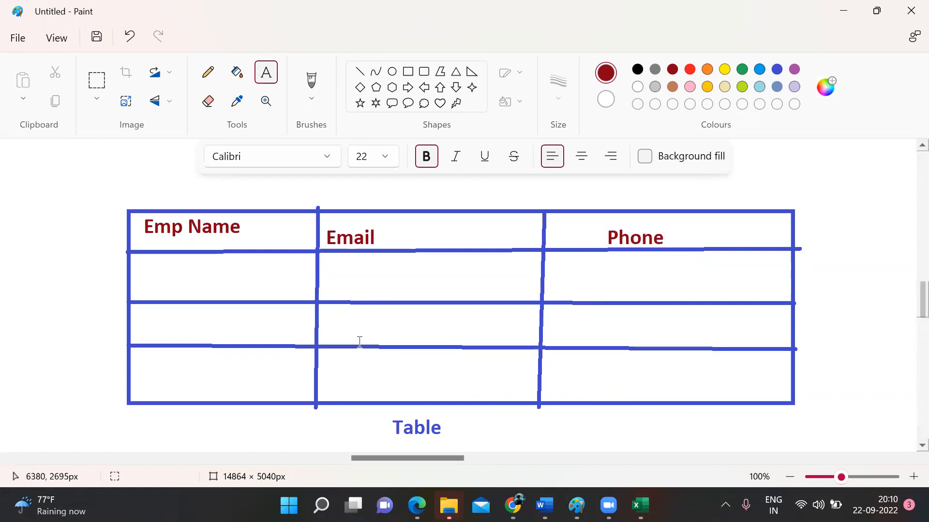
Step: Fill the table body with three employee rows of names, e-mail addresses and phone numbers
drag(152, 268, 807, 405)
text(Gaura)
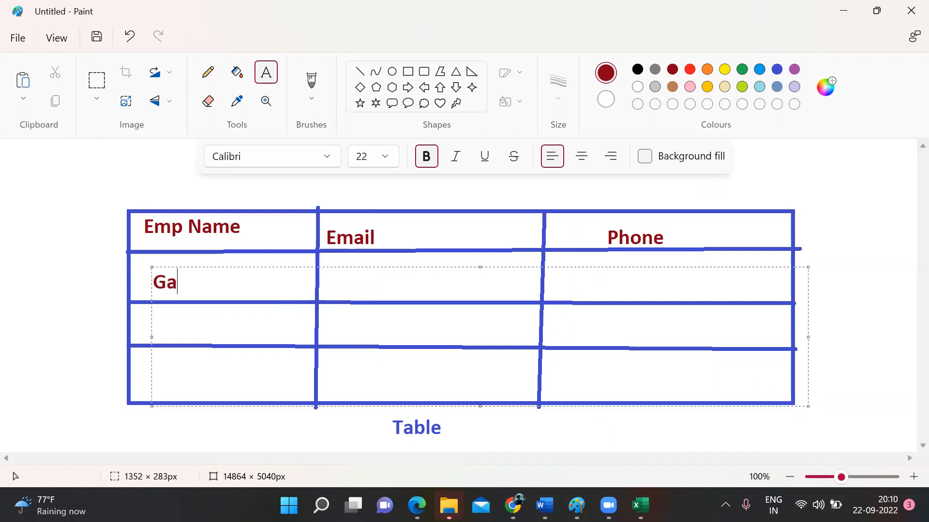
key(Tab)
key(Tab)
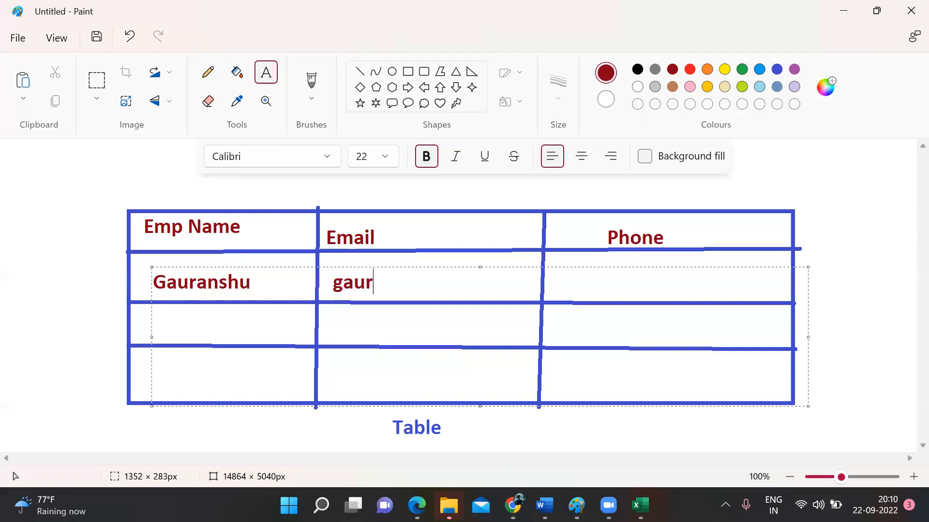
key(Tab)
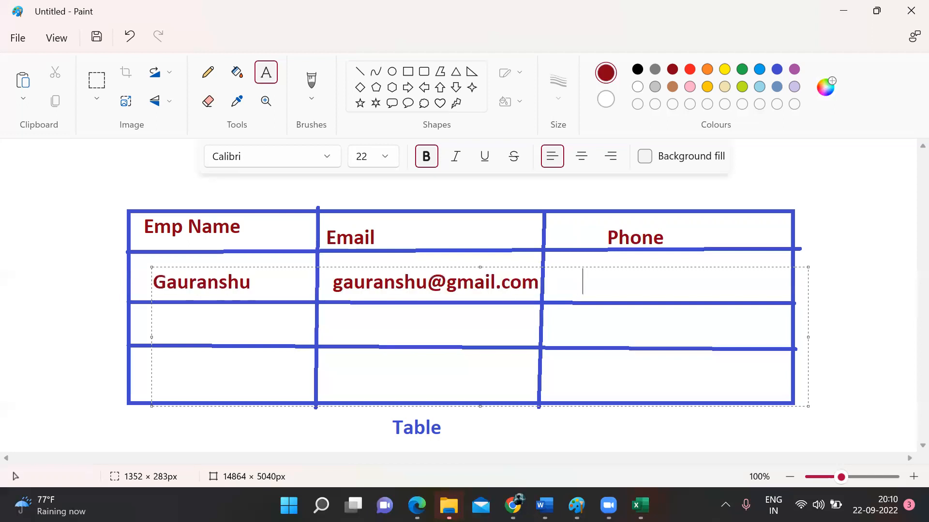
text(345678)
key(Return)
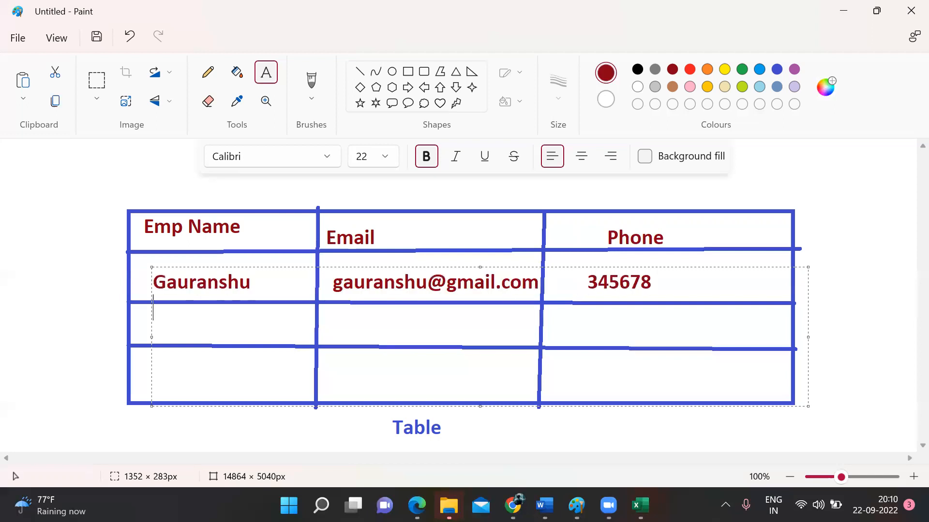
text(Gaf)
key(BackSpace)
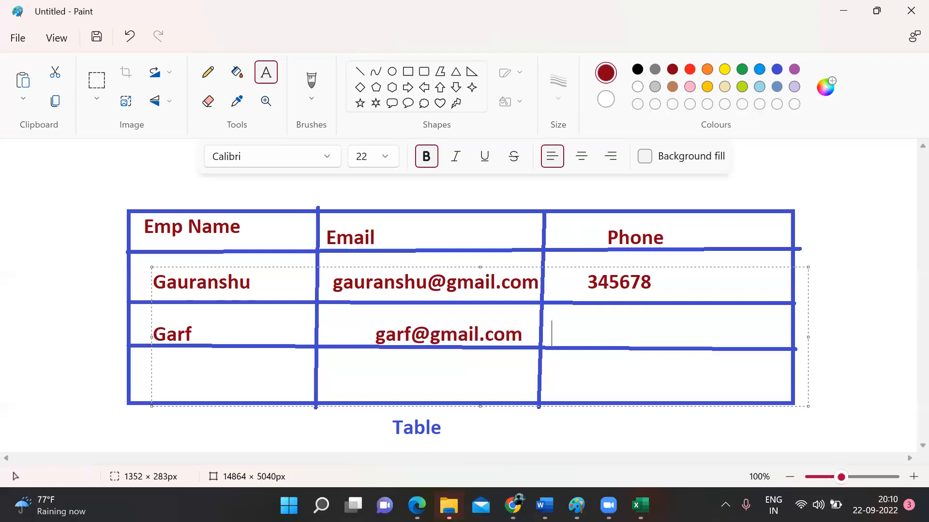
text(56789 )
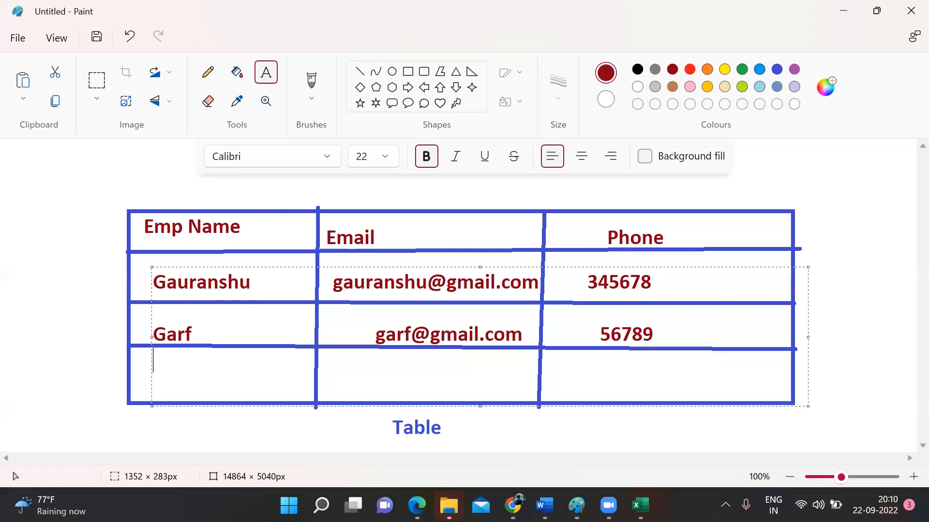
text(Love)
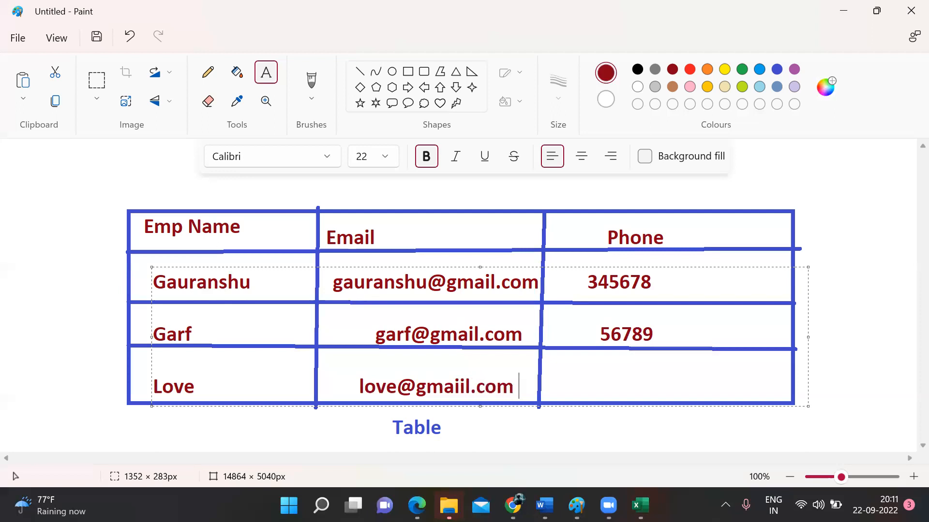
text(45678)
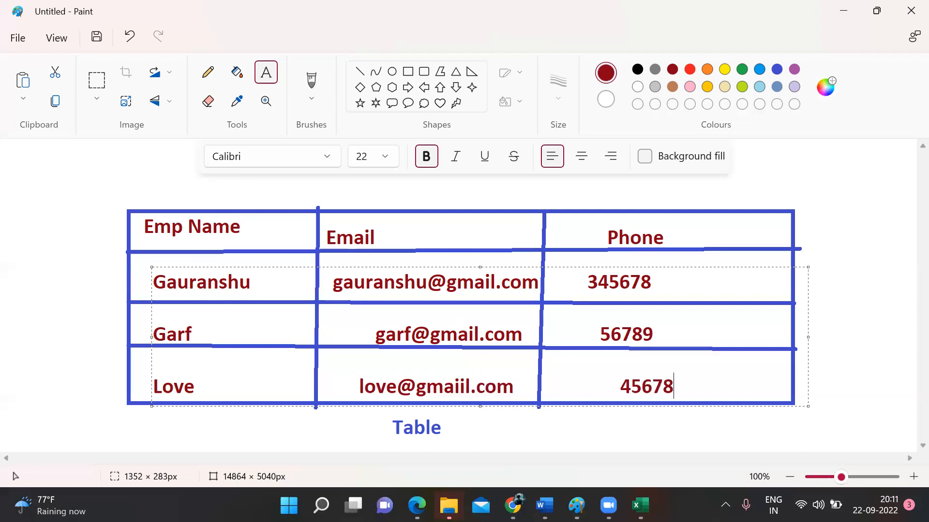
click(844, 317)
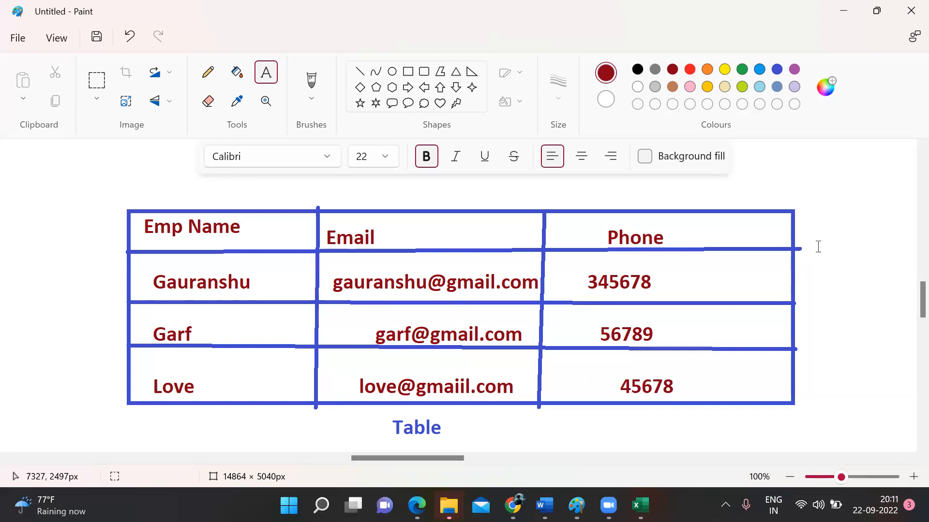
Step: Draw three green lines from a shared apex down to the table's three columns
scroll(909, 304, up, 3)
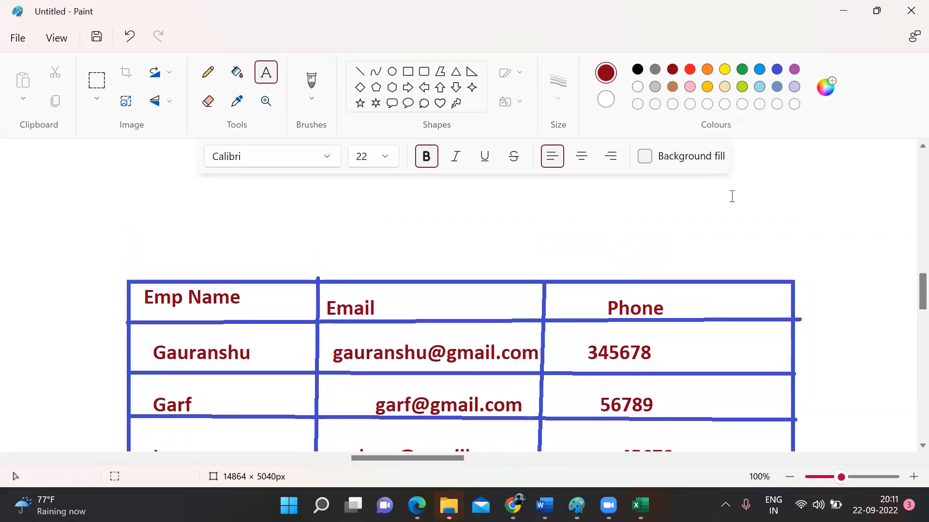
click(360, 71)
click(742, 69)
drag(230, 266, 405, 193)
drag(403, 272, 405, 193)
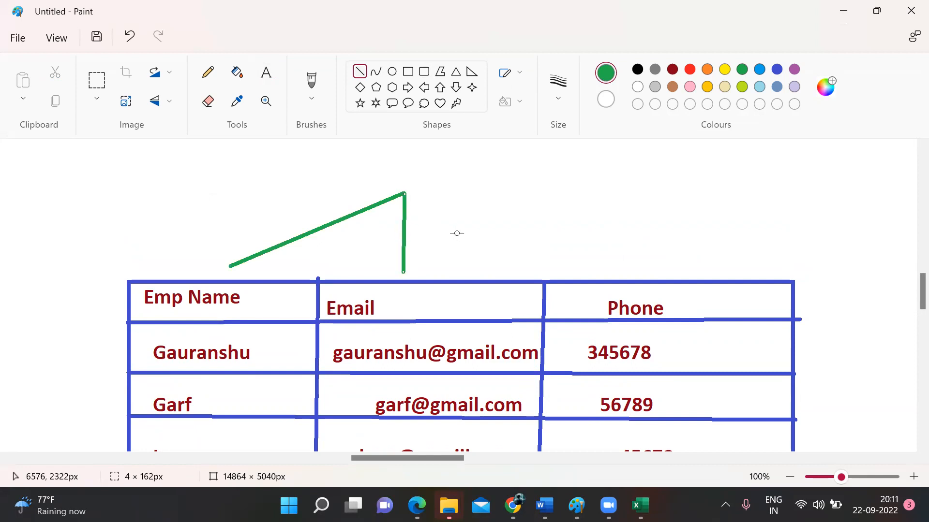
drag(578, 272, 405, 193)
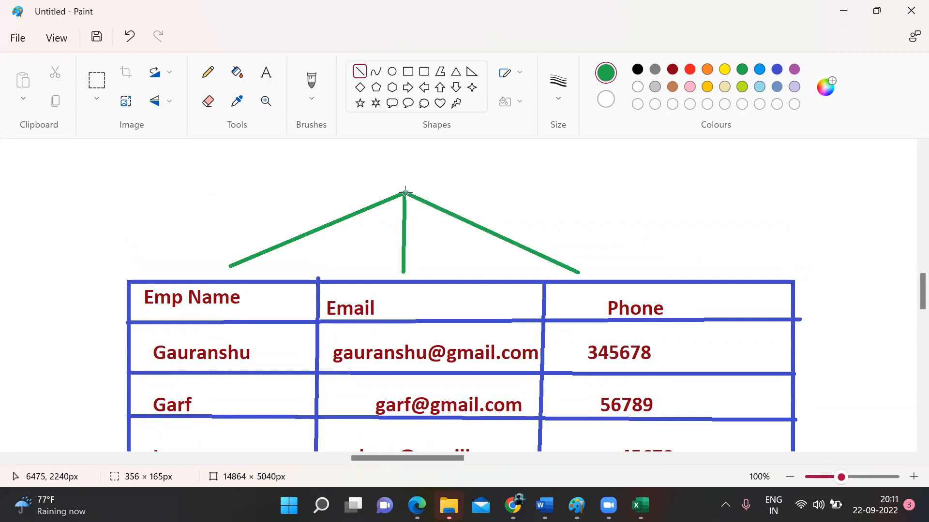
Step: Label the green branch apex 'Columns'
click(266, 73)
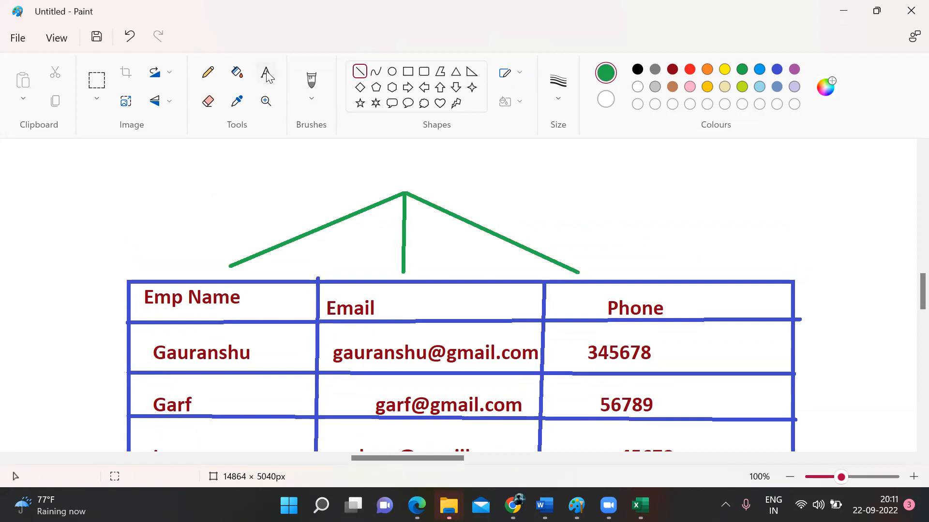
click(456, 187)
text(C)
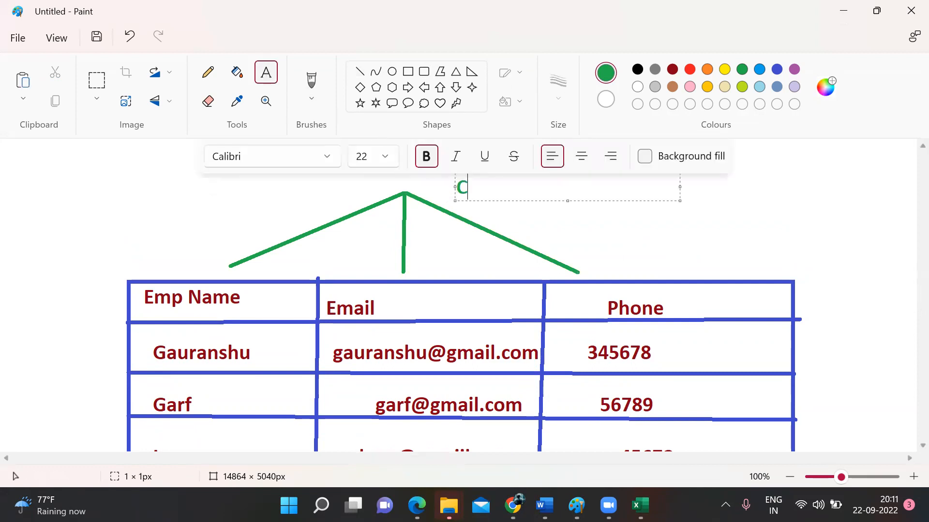
text(olumns)
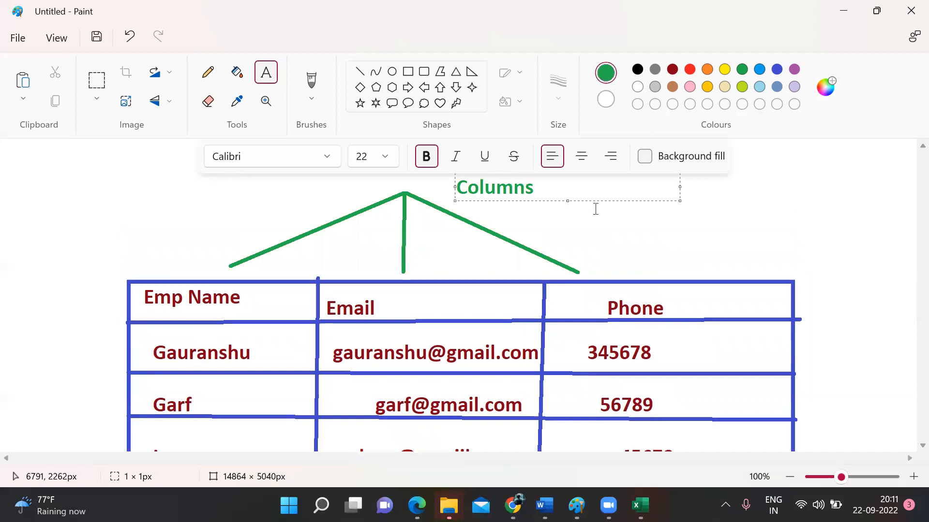
click(624, 221)
scroll(624, 221, down, 2)
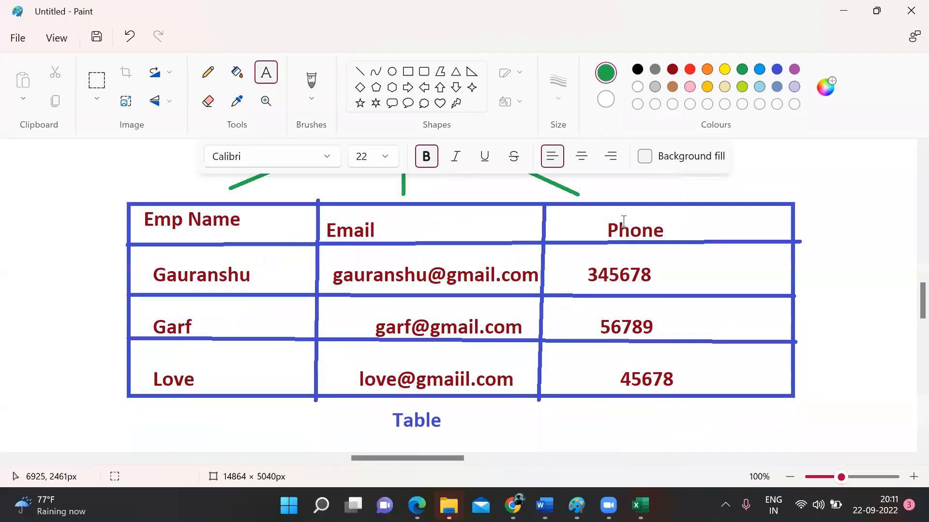
click(359, 71)
Step: Draw green lines from each table row out to a junction on the left
drag(137, 225, 83, 277)
drag(118, 369, 79, 279)
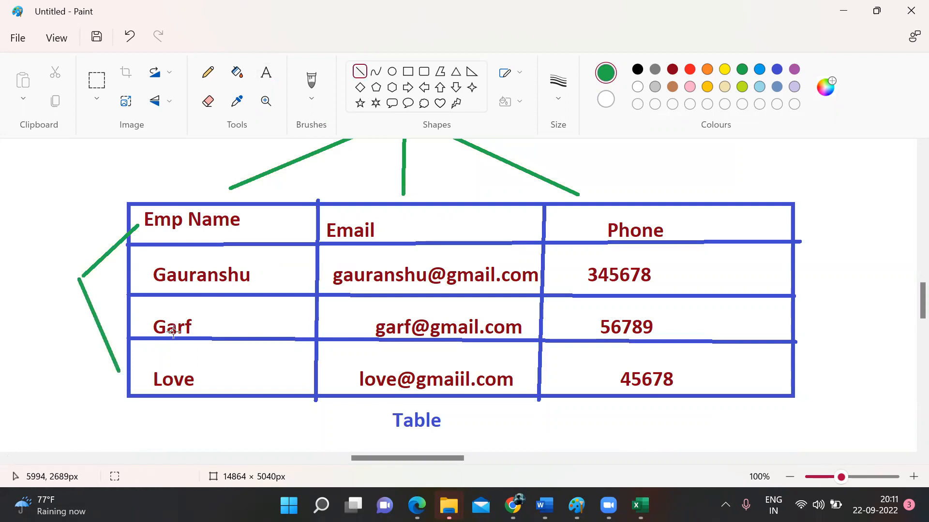
drag(141, 314, 78, 277)
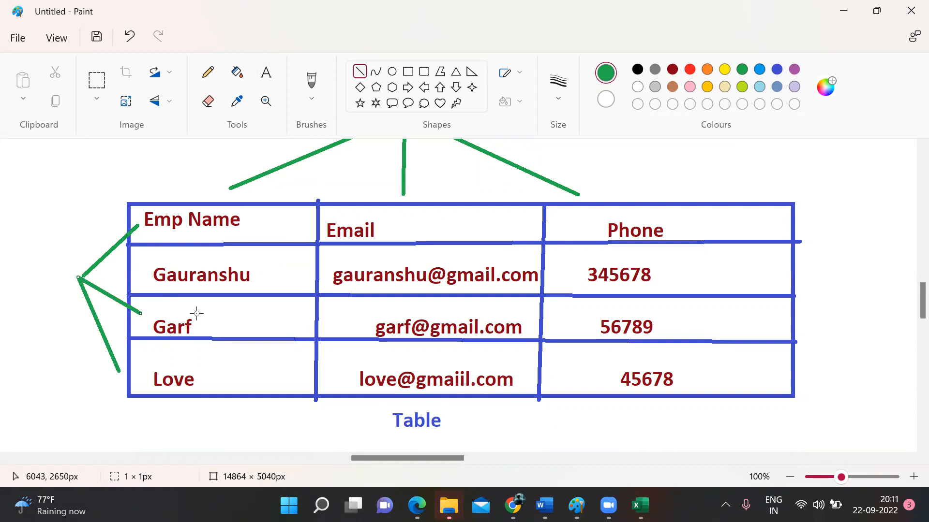
drag(140, 274, 80, 274)
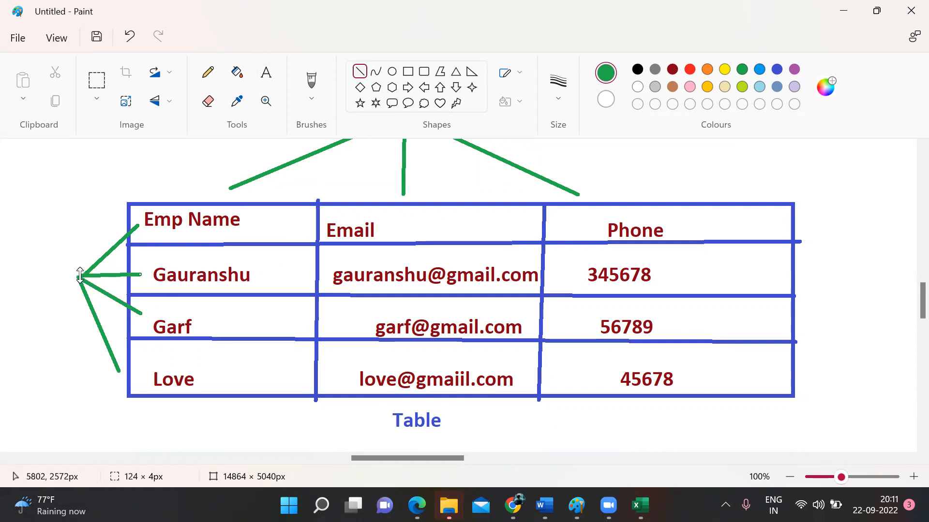
Step: Label the left branch 'Rows' beside the table
click(265, 76)
click(16, 245)
text(Rows)
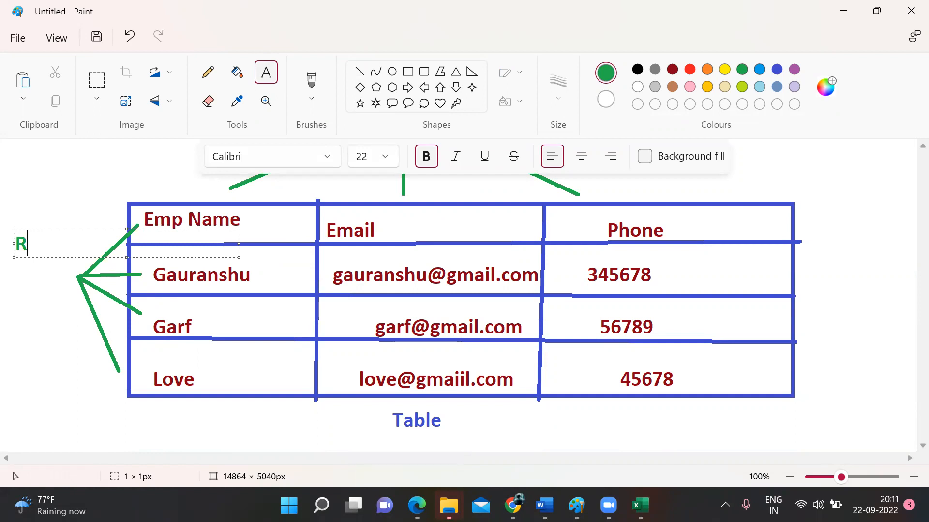
click(80, 338)
scroll(80, 339, up, 2)
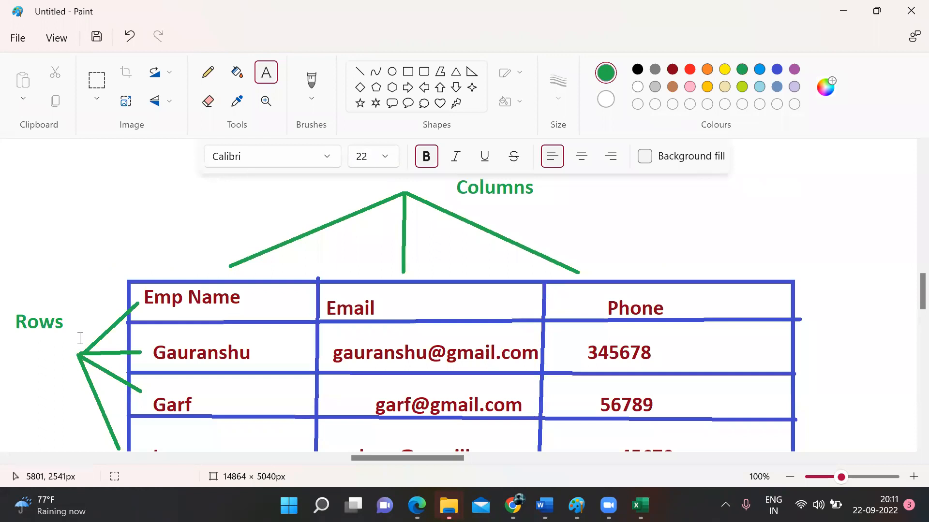
scroll(80, 339, down, 2)
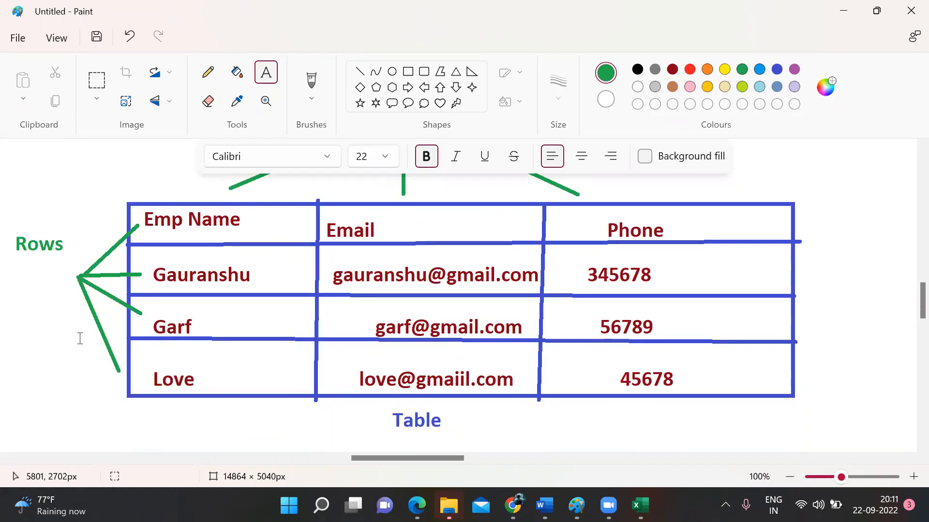
scroll(80, 338, up, 2)
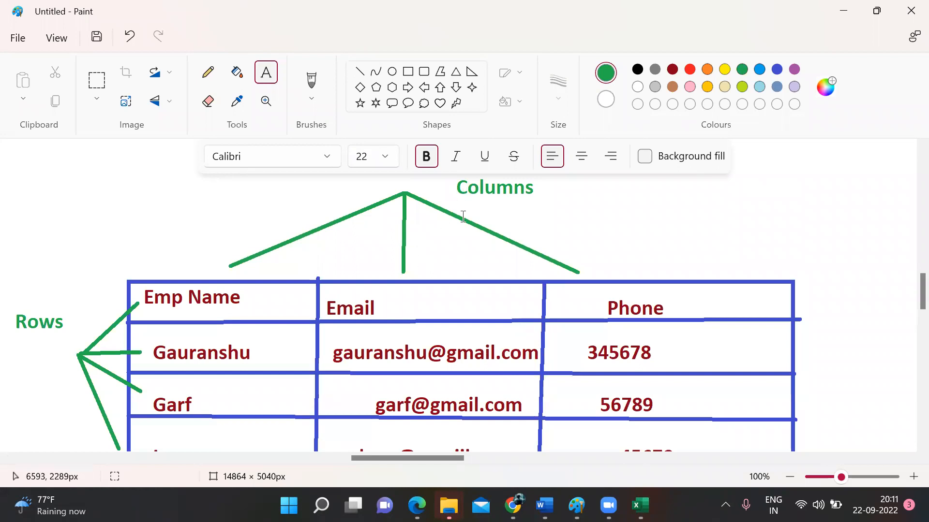
scroll(463, 216, down, 2)
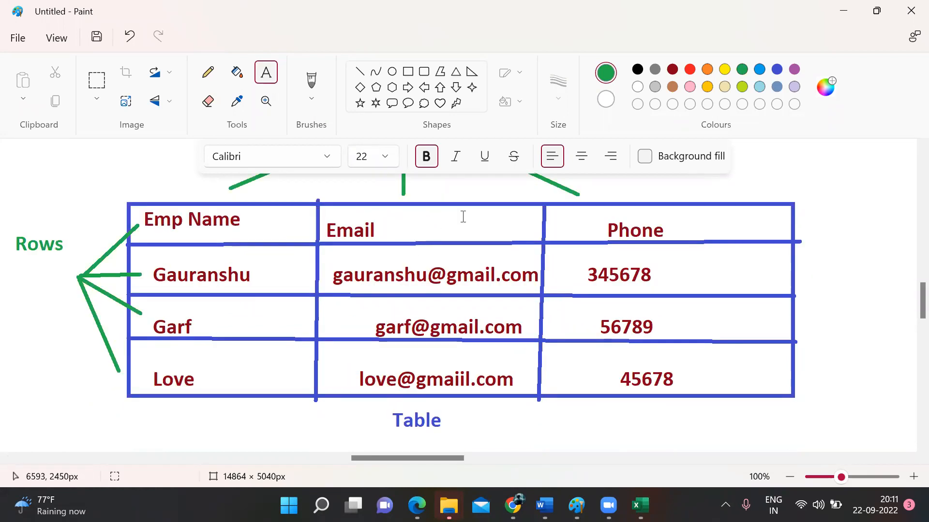
scroll(463, 216, up, 2)
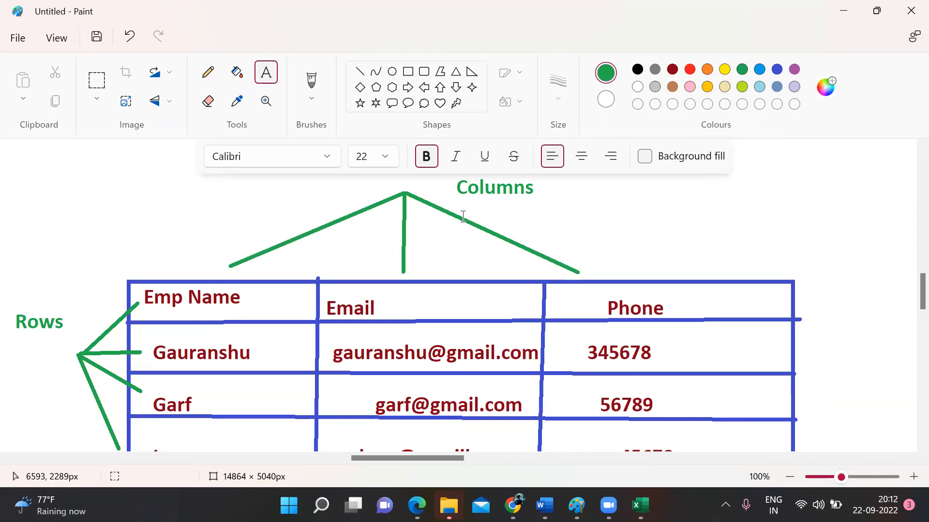
Step: Draw a green rectangle below the Table caption
scroll(463, 216, down, 6)
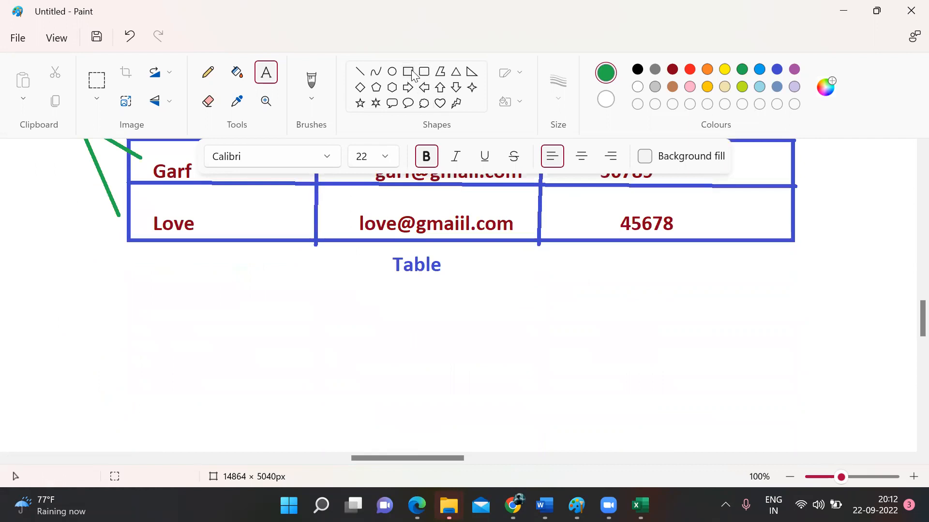
click(410, 73)
drag(143, 293, 782, 415)
click(835, 392)
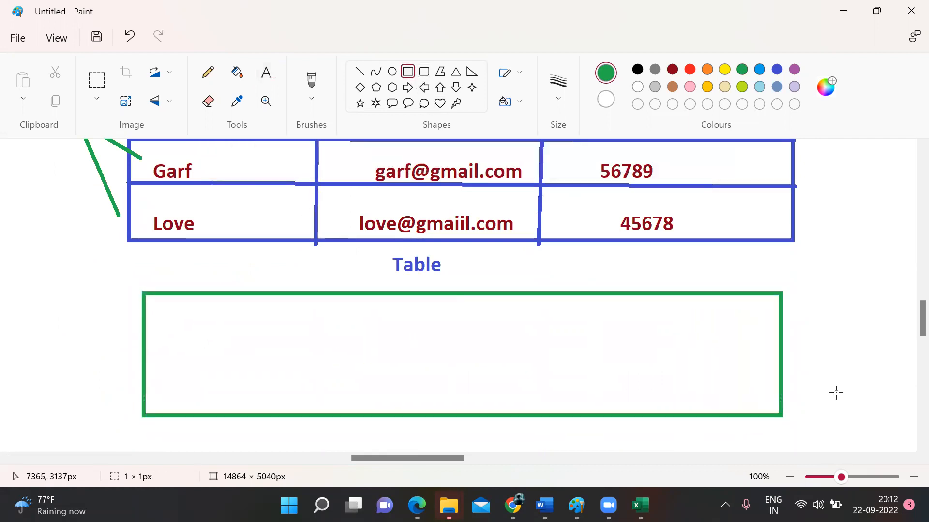
scroll(835, 393, down, 2)
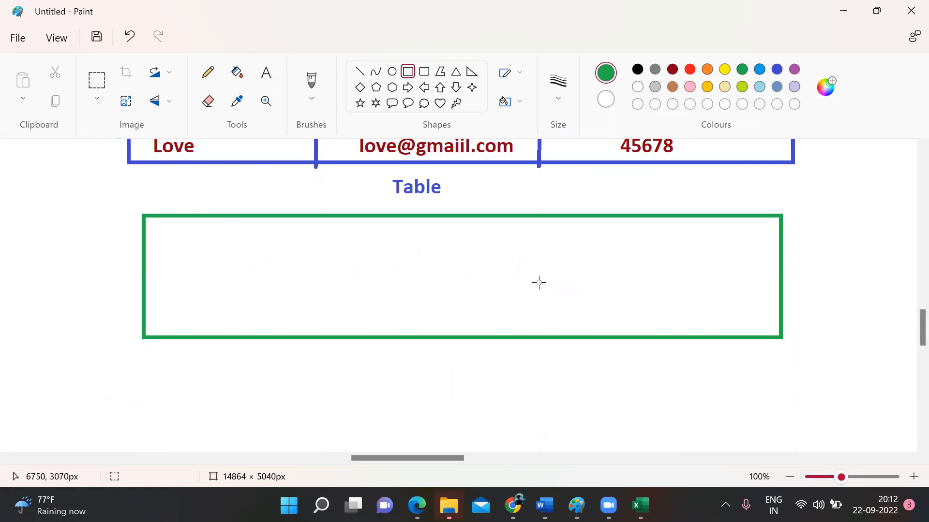
Step: Divide it with one horizontal header line and three vertical lines into four columns
click(359, 71)
mouse_move(144, 256)
mouse_down()
mouse_move(784, 212)
mouse_move(868, 263)
mouse_move(782, 271)
mouse_move(783, 256)
mouse_up()
click(881, 286)
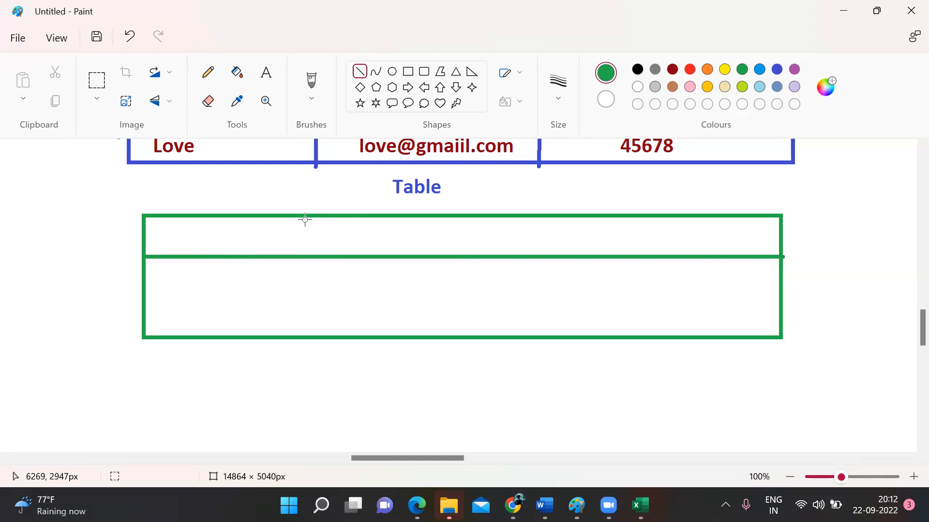
drag(305, 213, 299, 338)
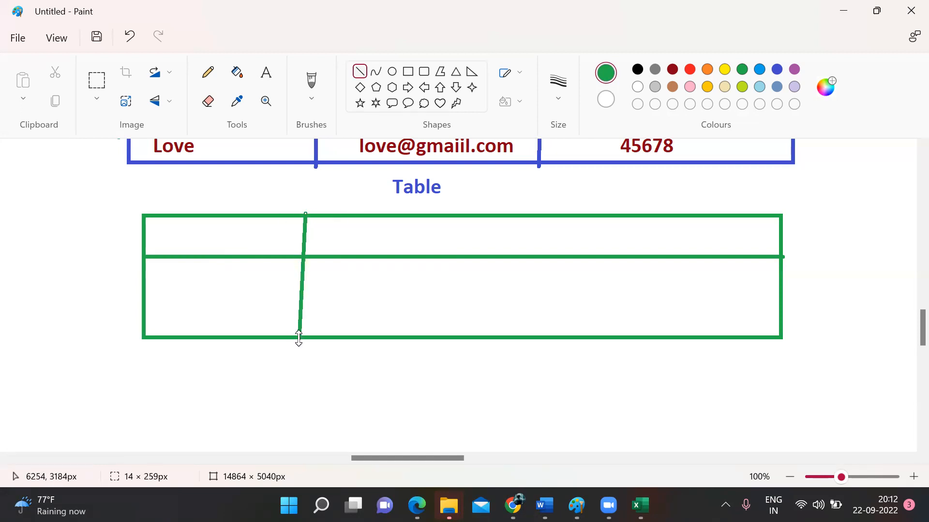
mouse_move(492, 212)
mouse_down()
mouse_move(491, 371)
mouse_move(482, 344)
mouse_up()
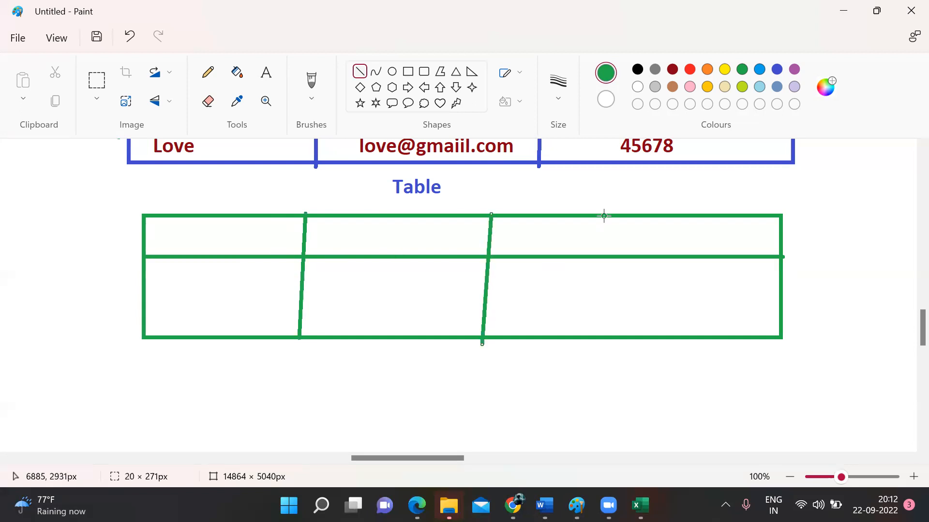
drag(632, 213, 624, 337)
click(674, 379)
scroll(674, 378, up, 2)
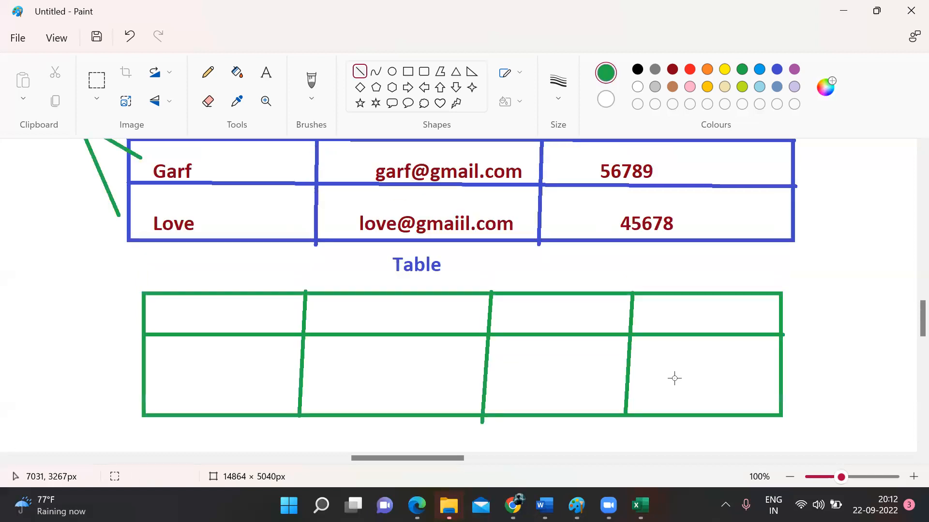
scroll(674, 378, up, 4)
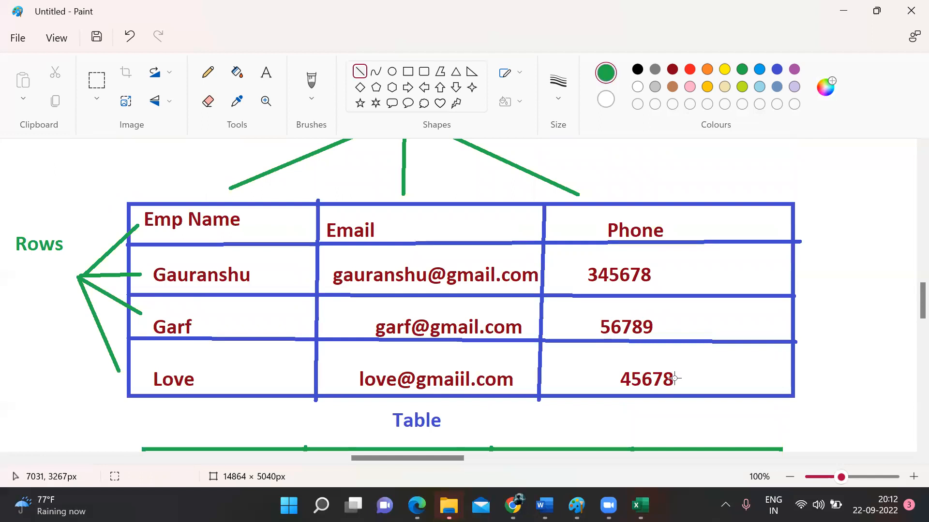
Step: Write 'object' in orange beside the Table caption
scroll(674, 378, up, 2)
scroll(674, 378, down, 2)
click(266, 73)
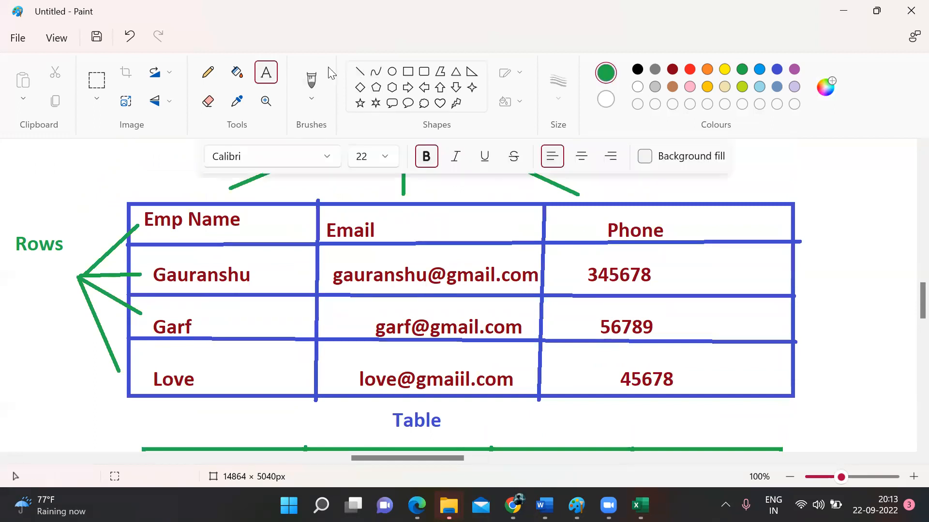
click(707, 69)
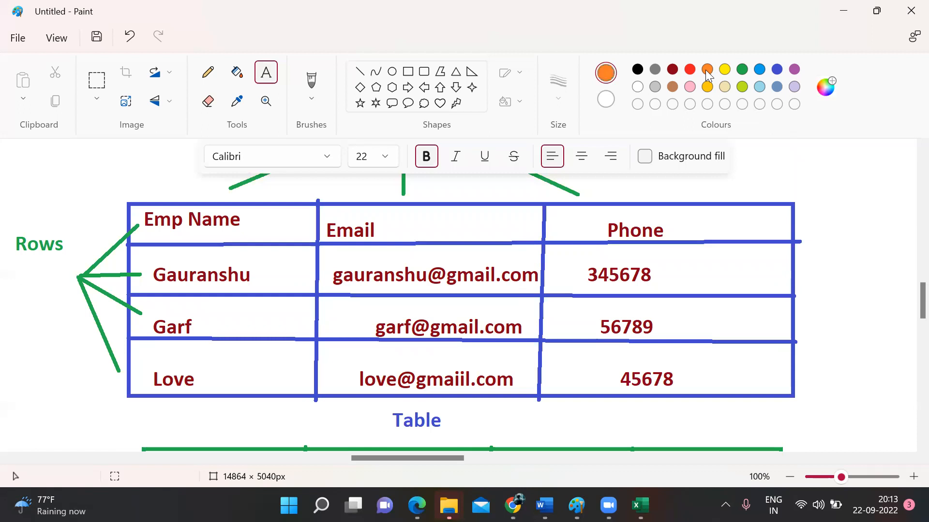
click(472, 403)
text(object)
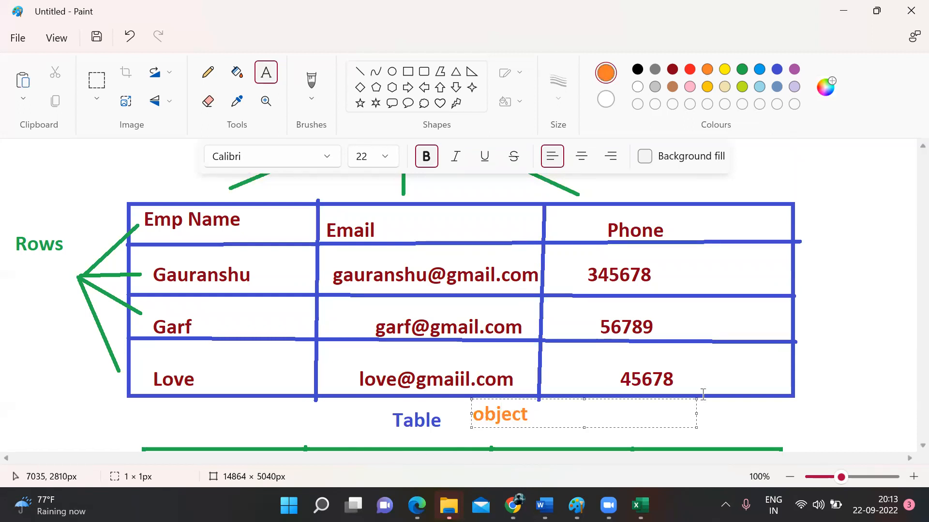
click(797, 412)
Step: Write 'field' in orange beside the green Columns label
scroll(797, 411, down, 3)
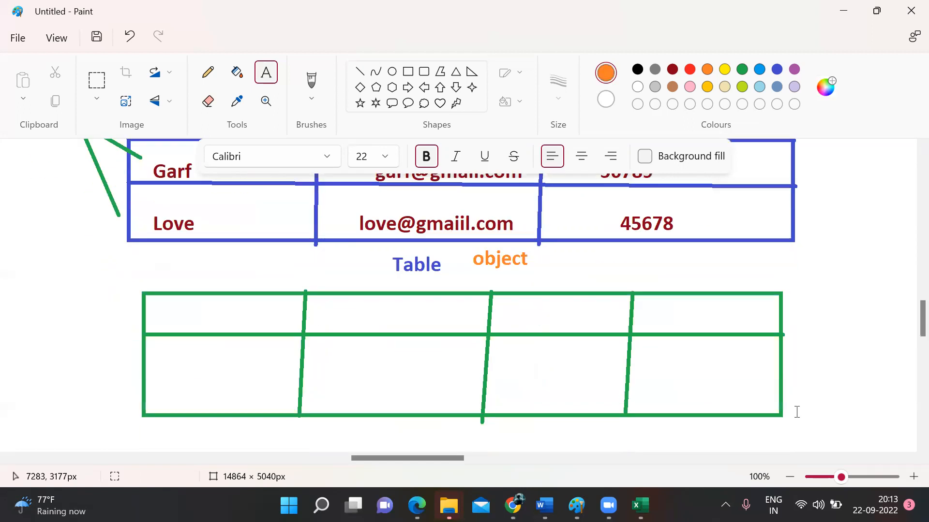
scroll(797, 412, up, 2)
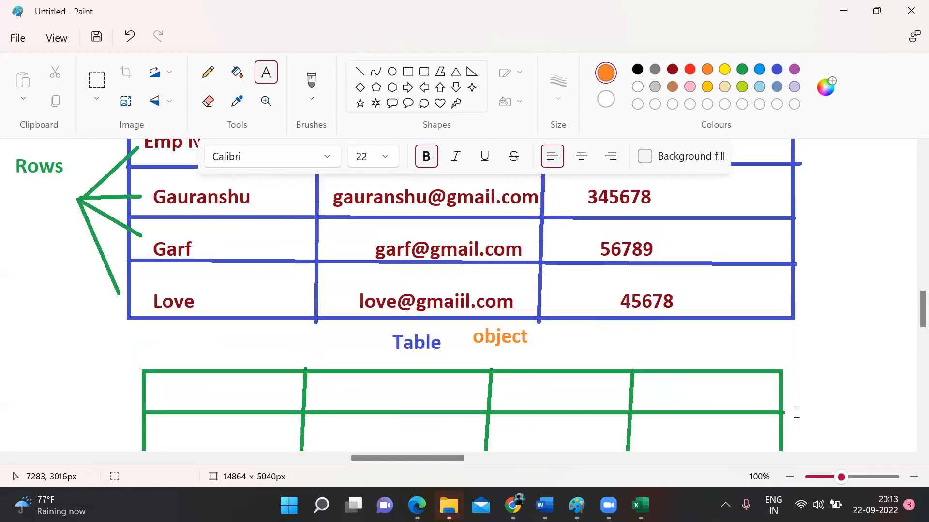
scroll(796, 412, up, 2)
scroll(796, 412, up, 2)
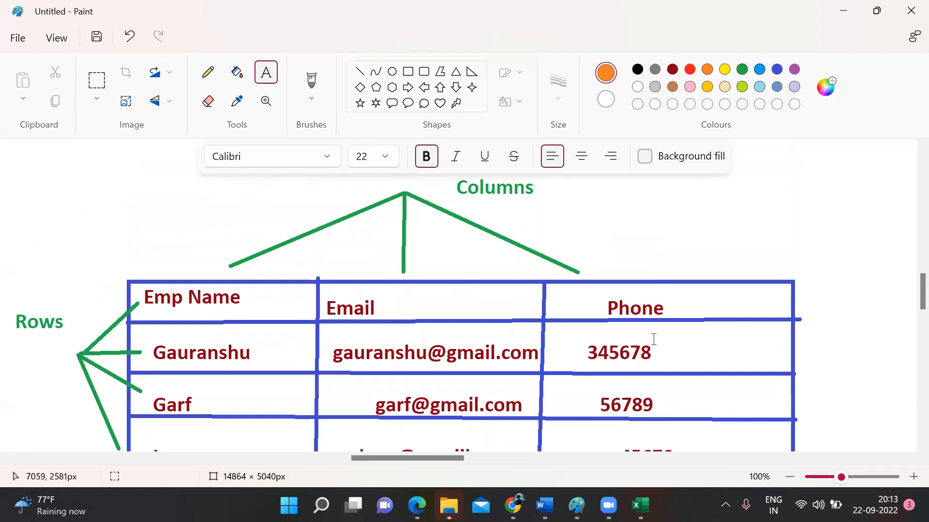
click(597, 196)
text(field)
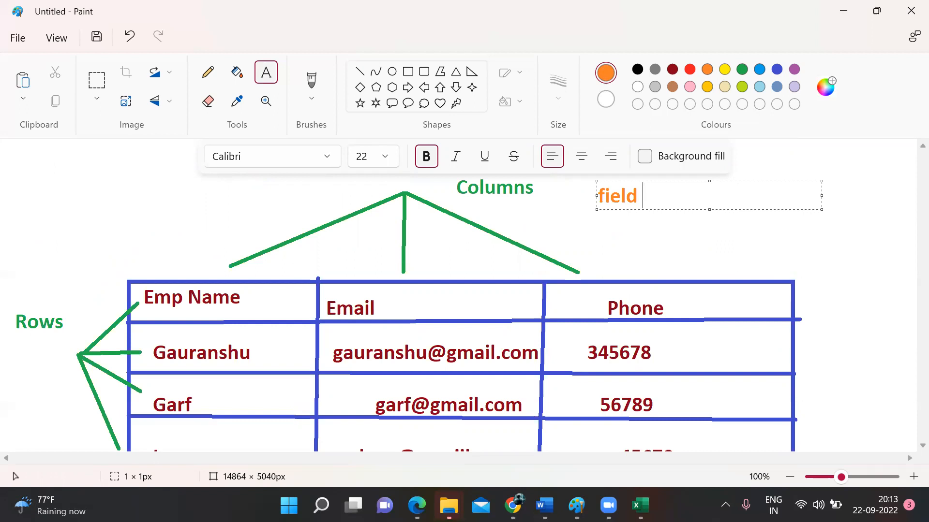
click(646, 282)
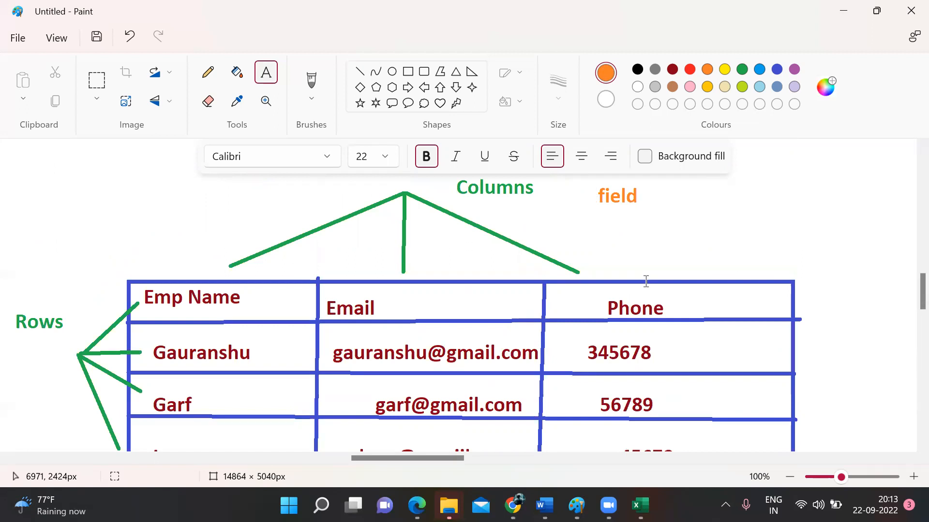
scroll(646, 281, down, 2)
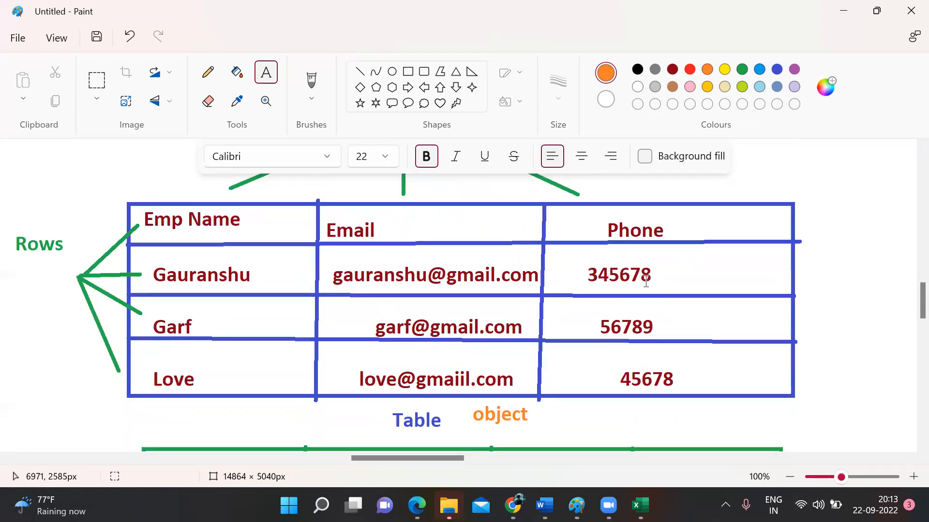
scroll(646, 282, up, 6)
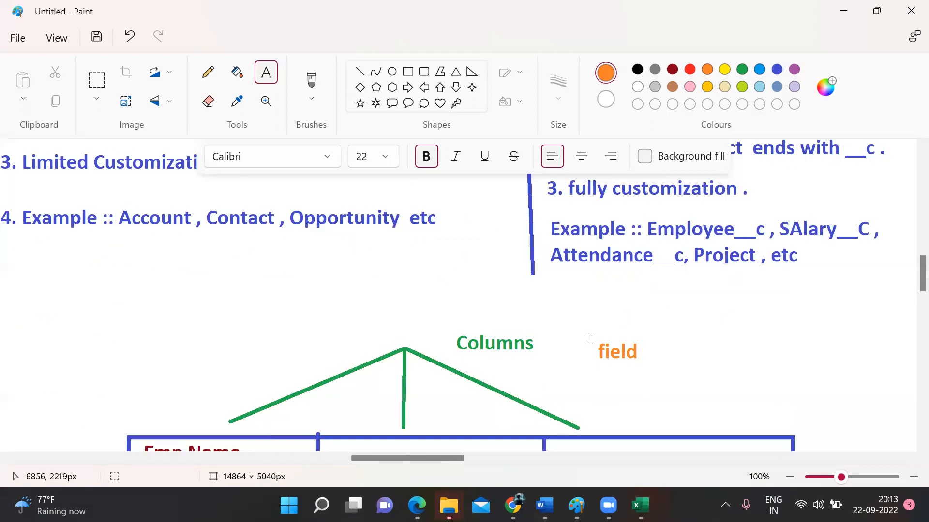
click(670, 385)
drag(442, 322, 546, 363)
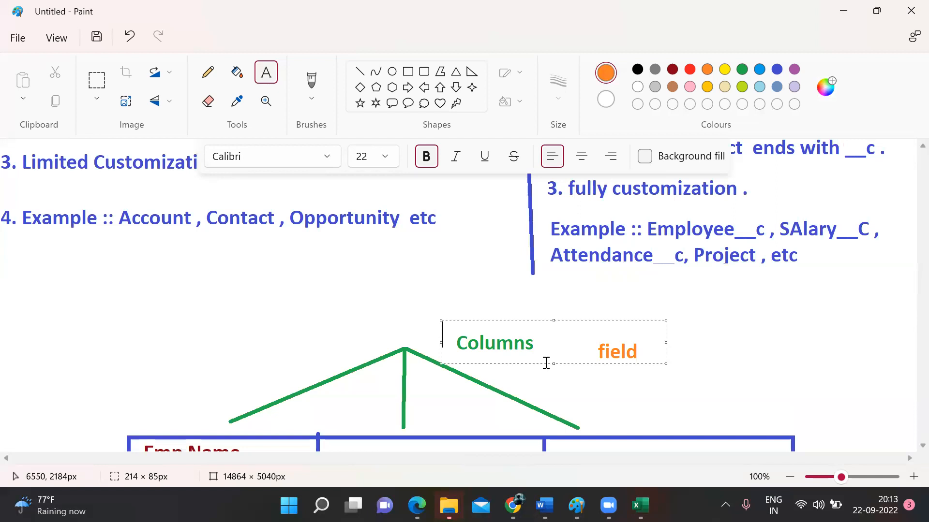
click(545, 374)
scroll(545, 374, down, 3)
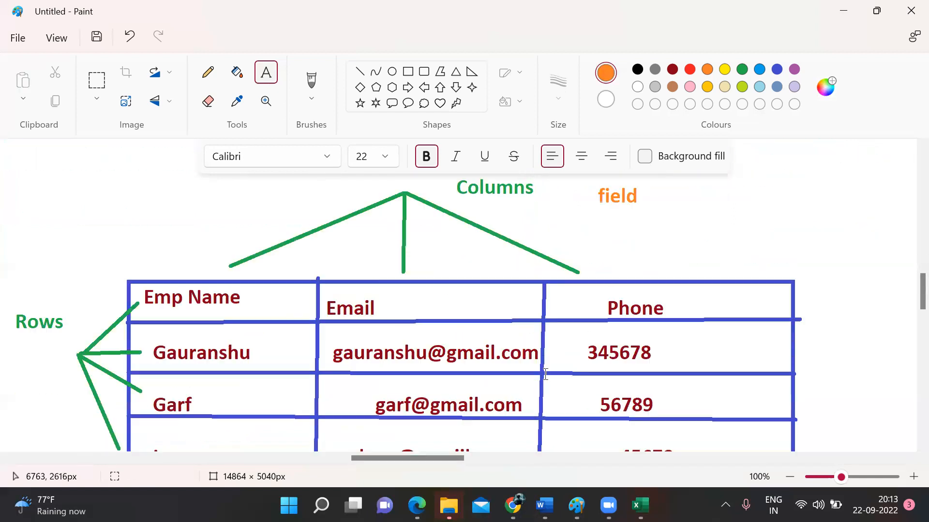
Step: Add an orange 'Records' label above the Rows label
drag(7, 276, 161, 310)
text(Red)
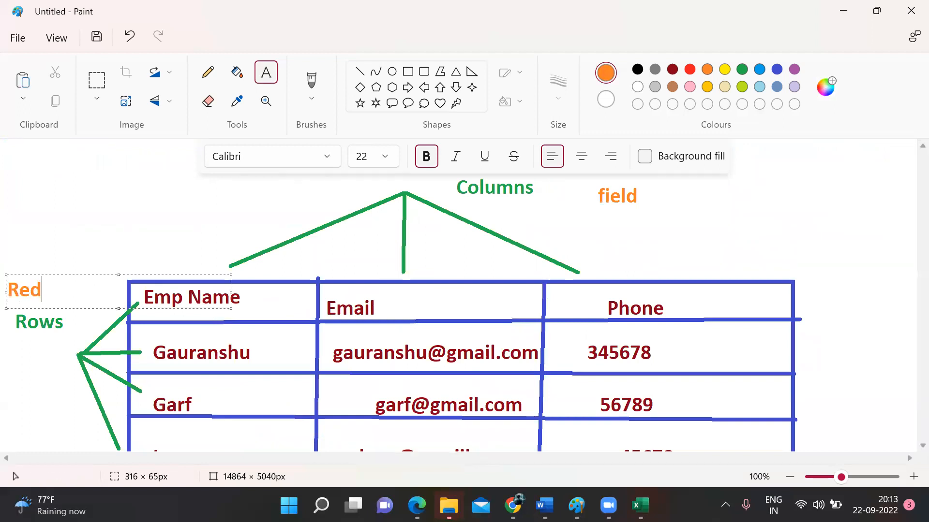
key(BackSpace)
text(cords)
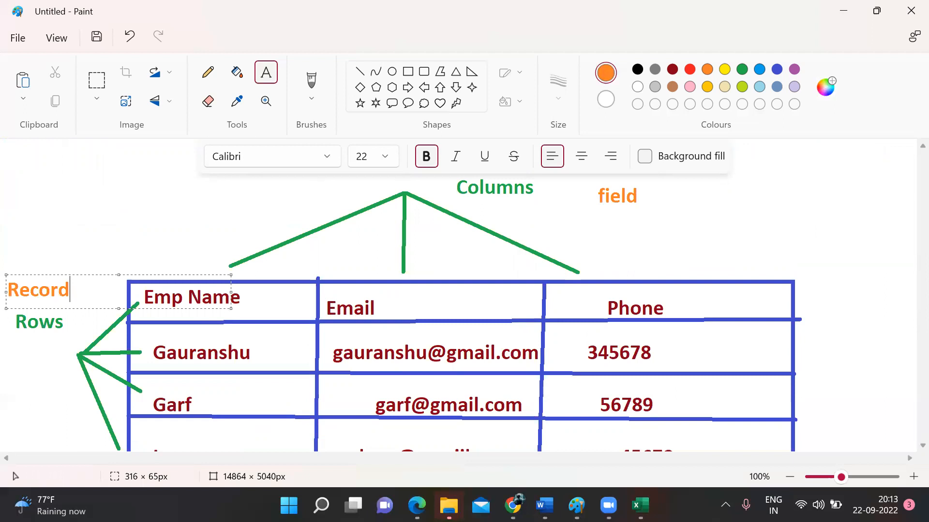
click(124, 209)
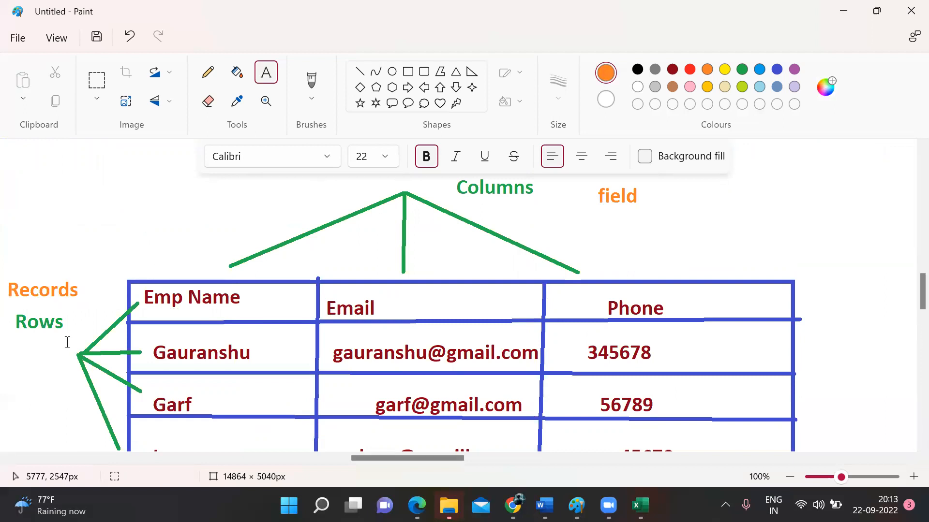
Step: Try a text box over the Rows label, then discard it empty
drag(4, 313, 109, 361)
click(669, 240)
scroll(474, 206, up, 2)
scroll(474, 206, down, 5)
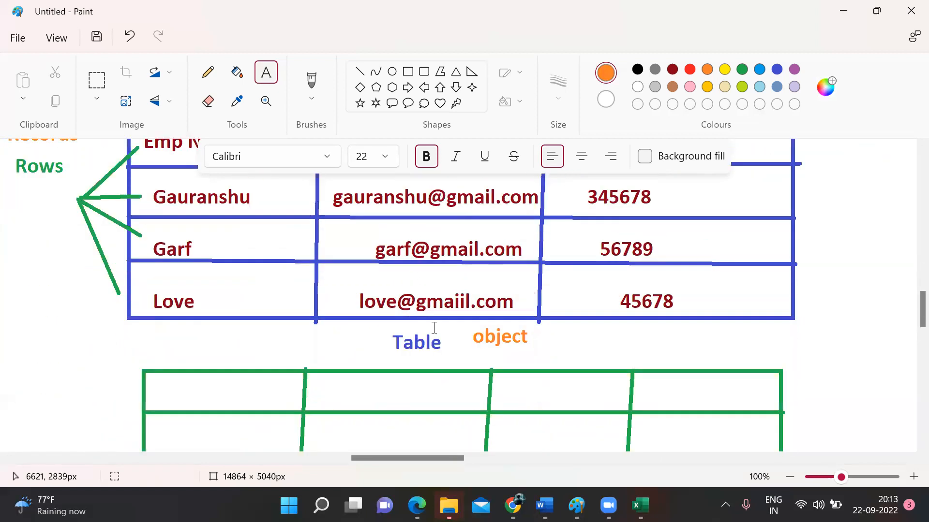
scroll(436, 328, up, 2)
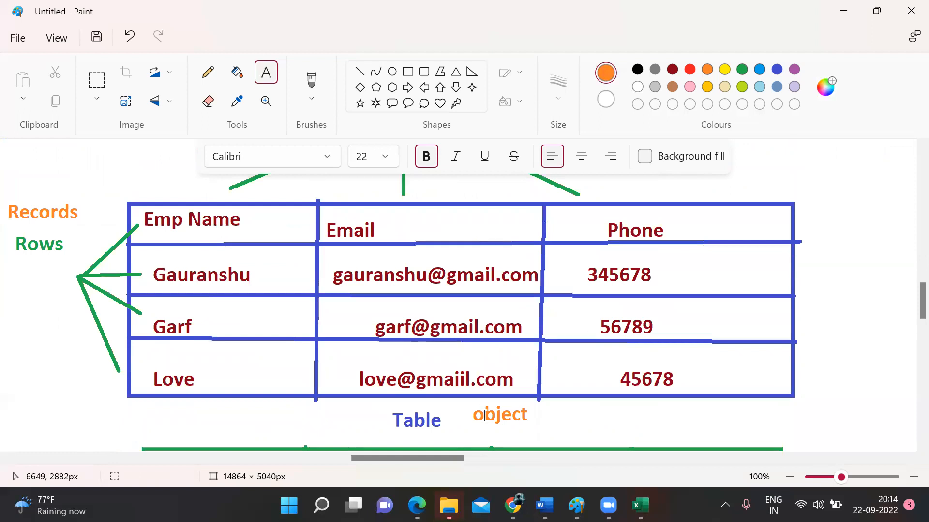
scroll(484, 416, up, 2)
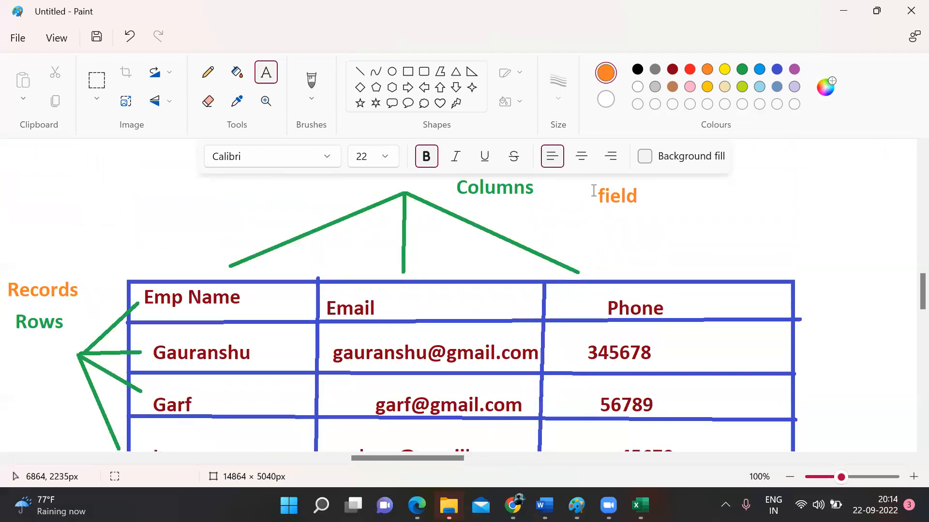
Step: Draw a large text box on the blank canvas and begin typing 'add firld'
drag(592, 191, 674, 223)
click(684, 260)
drag(582, 188, 710, 214)
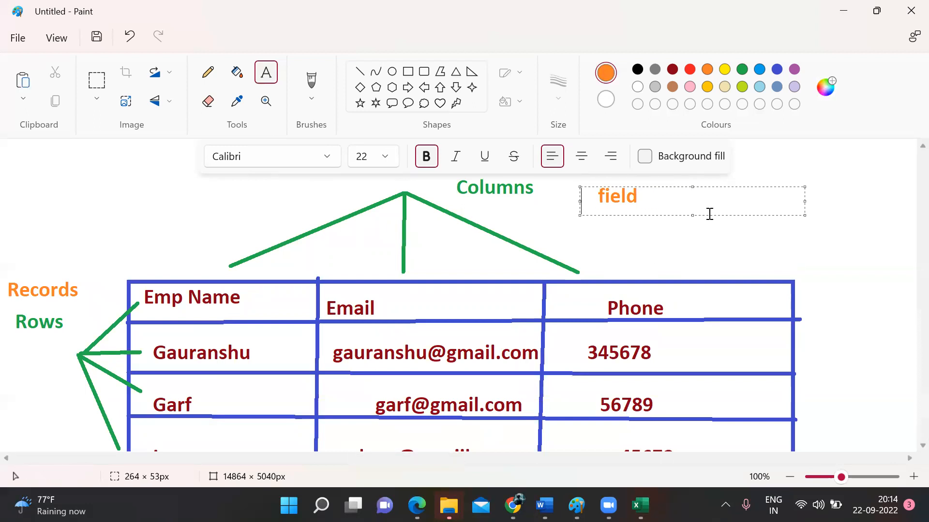
scroll(668, 282, down, 15)
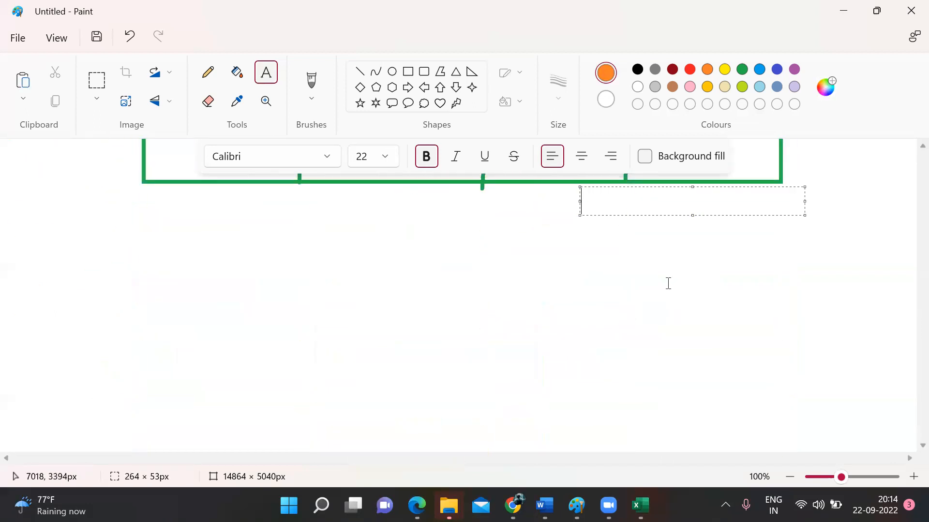
click(308, 275)
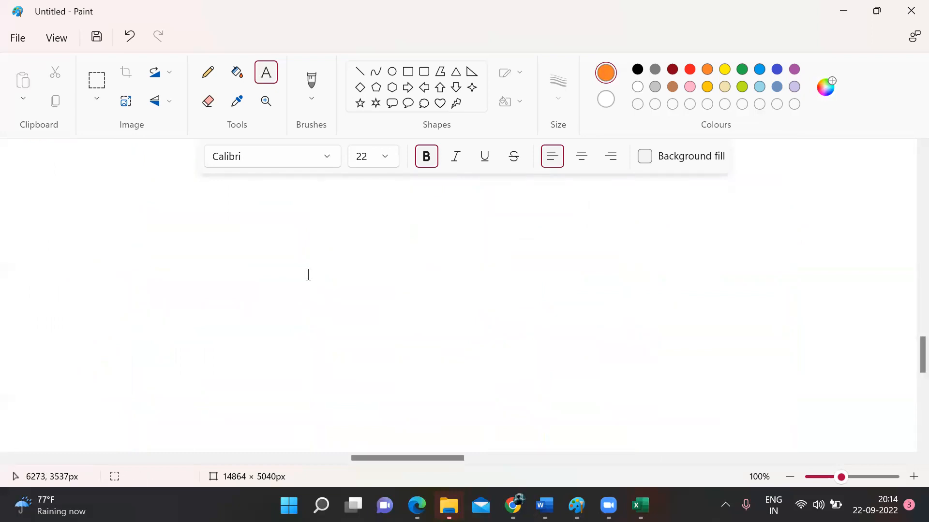
drag(86, 208, 595, 348)
text(add firld)
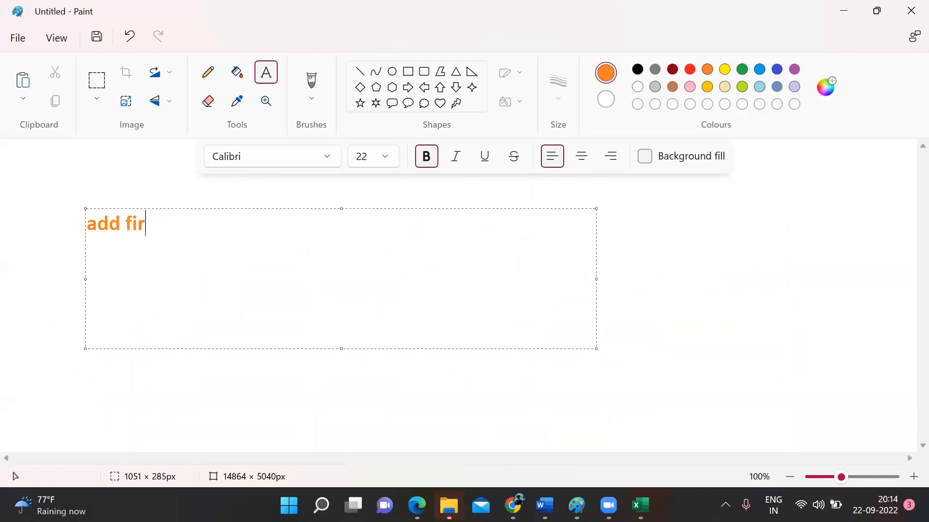
Step: Write that fields added when creating the object can use only certain datatypes, fixing typos
key(BackSpace)
key(BackSpace)
key(BackSpace)
key(BackSpace)
text(eld at t)
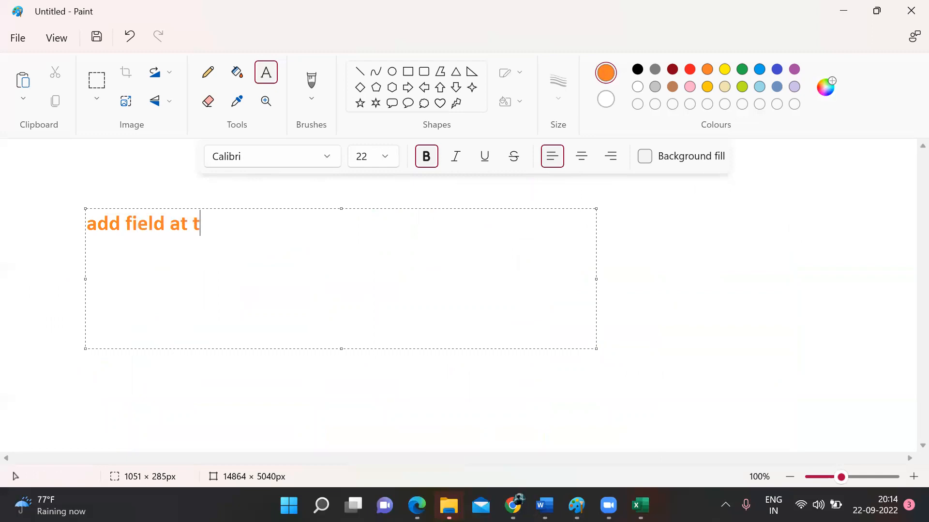
text(he time i)
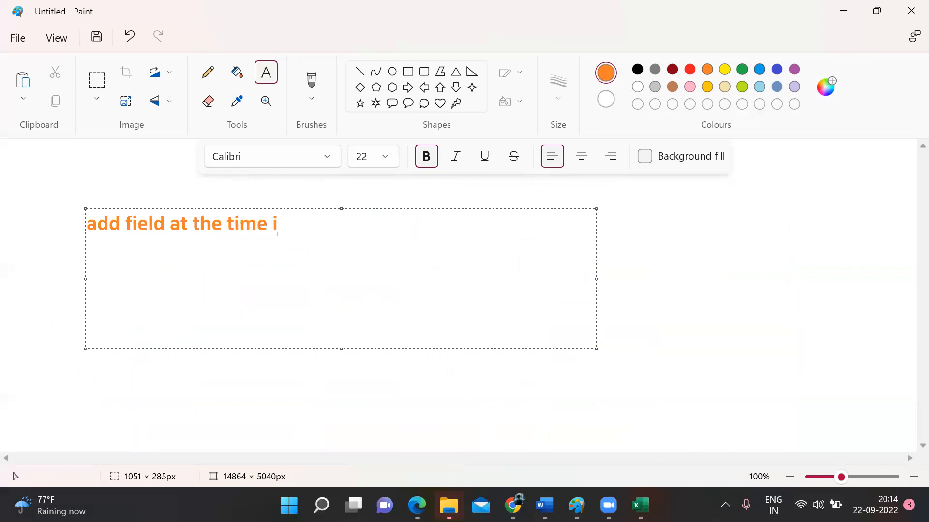
key(BackSpace)
text(of creating t)
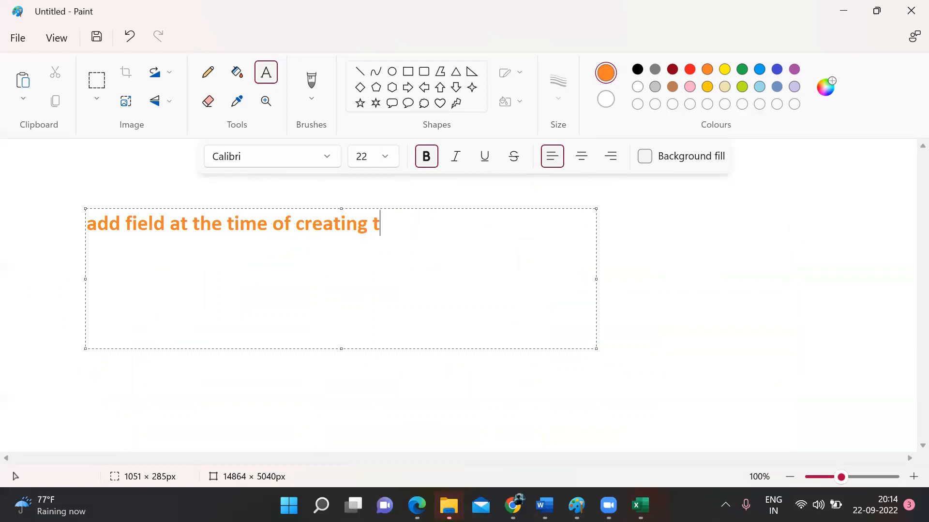
text(he object ::)
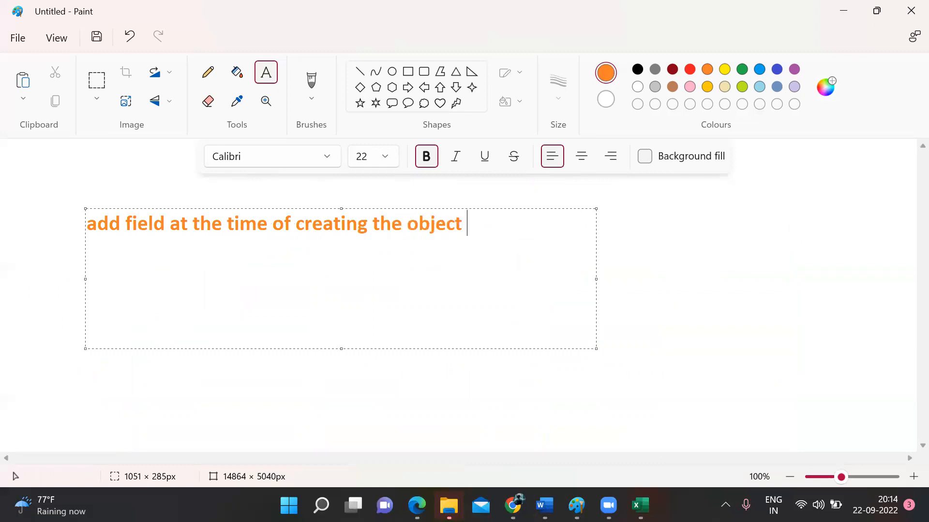
key(Return)
text(we c)
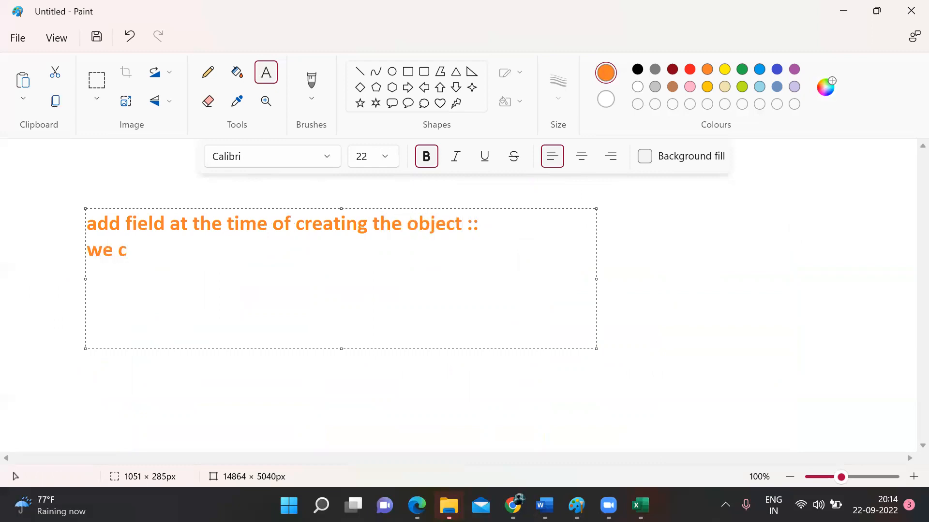
text(an use onle 2 )
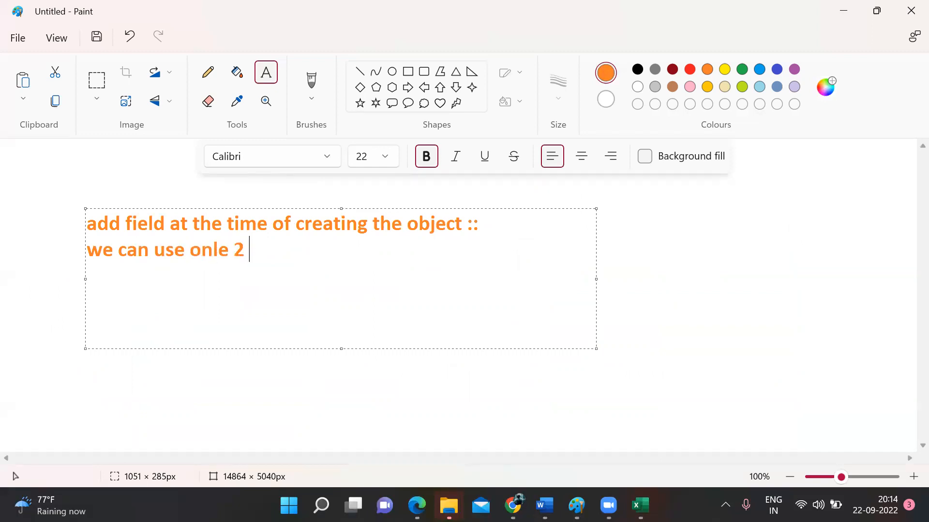
text(datat)
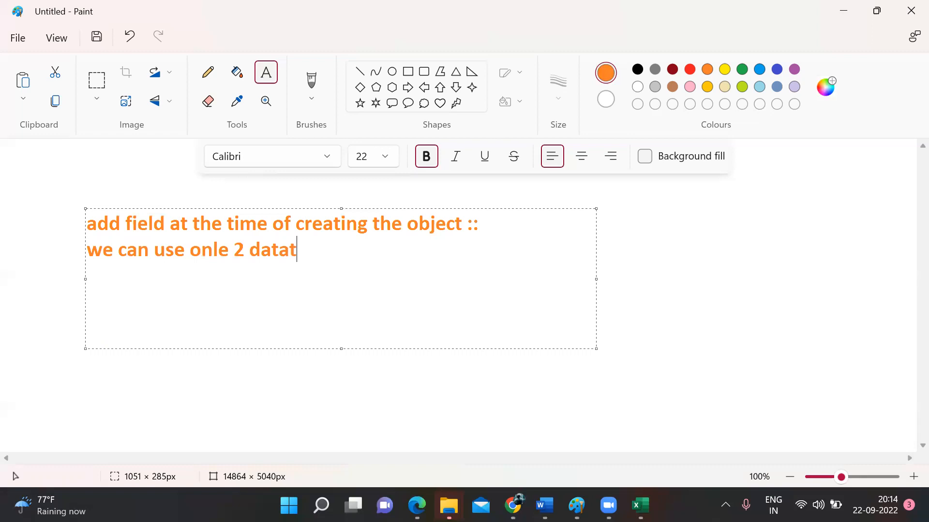
text(ype)
double_click(165, 249)
text(ct :: w)
text(e can create)
text( the fi)
text(eld)
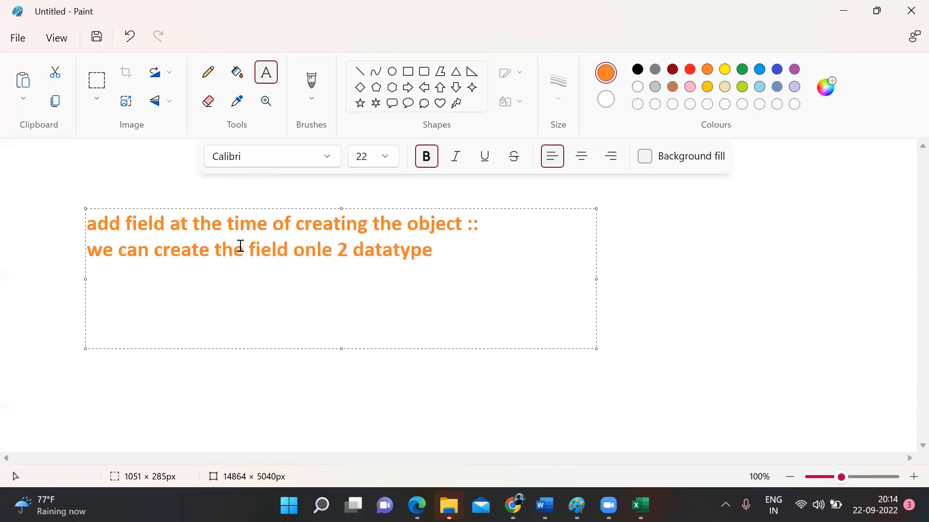
text( with)
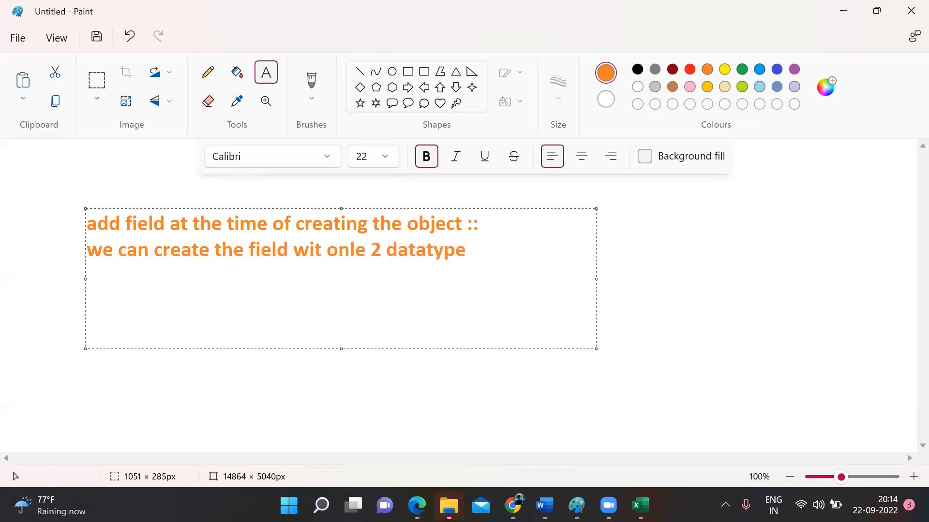
double_click(378, 252)
key(BackSpace)
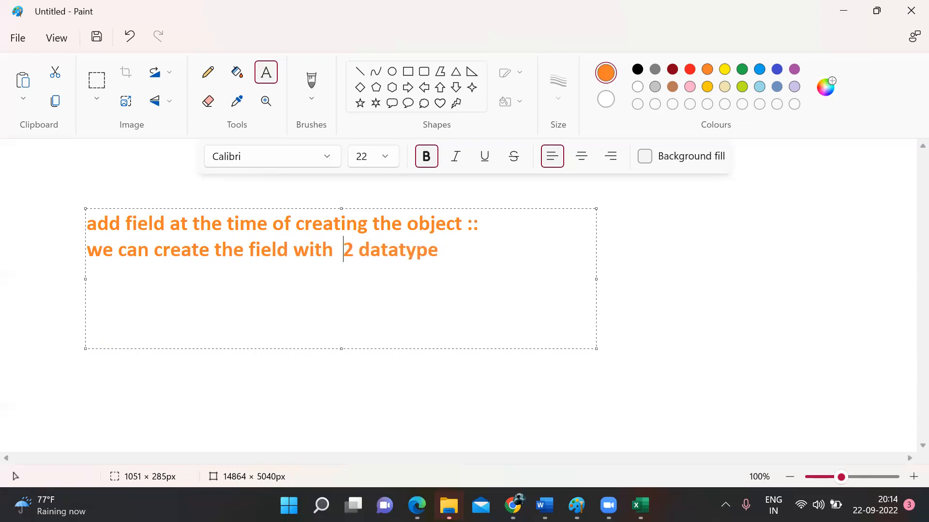
key(BackSpace)
text(s only)
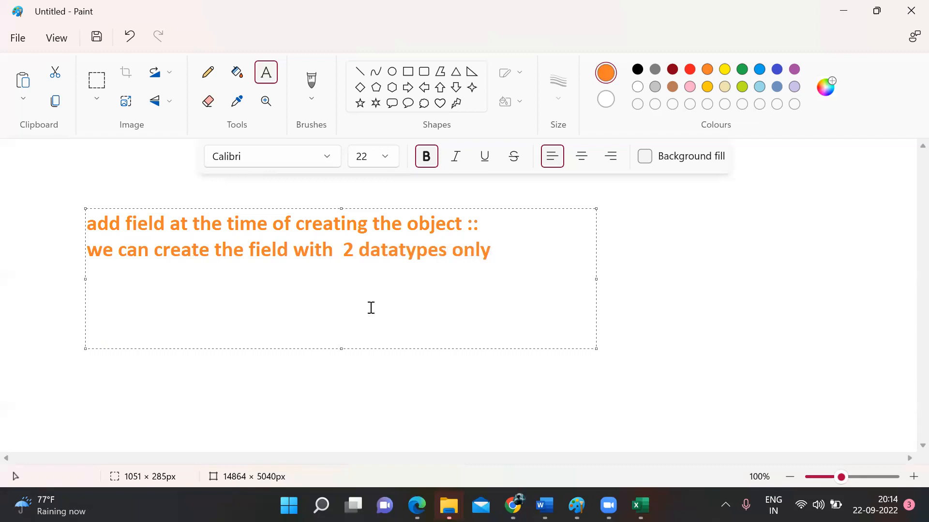
Step: List the two datatypes: '1. AutoNumber' and '2. Text ::'
key(Return)
text(1. Auton)
key(BackSpace)
text(Number)
key(Return)
text(2.)
key(BackSpace)
text(. Text ::)
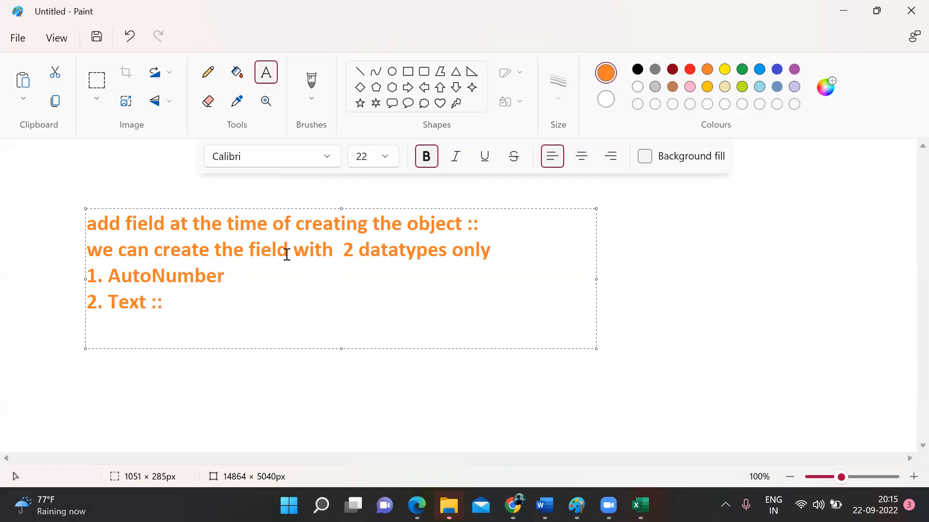
text( ::)
Step: Commit the note and write 'Real Only , automatically create()' beside the AutoNumber line
click(340, 351)
click(279, 281)
click(266, 272)
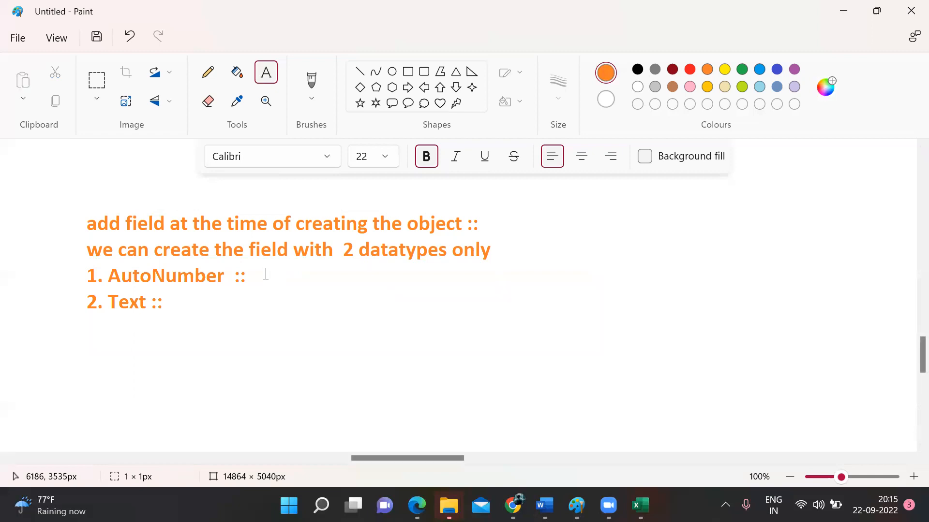
drag(266, 274, 566, 310)
click(361, 387)
drag(265, 264, 566, 303)
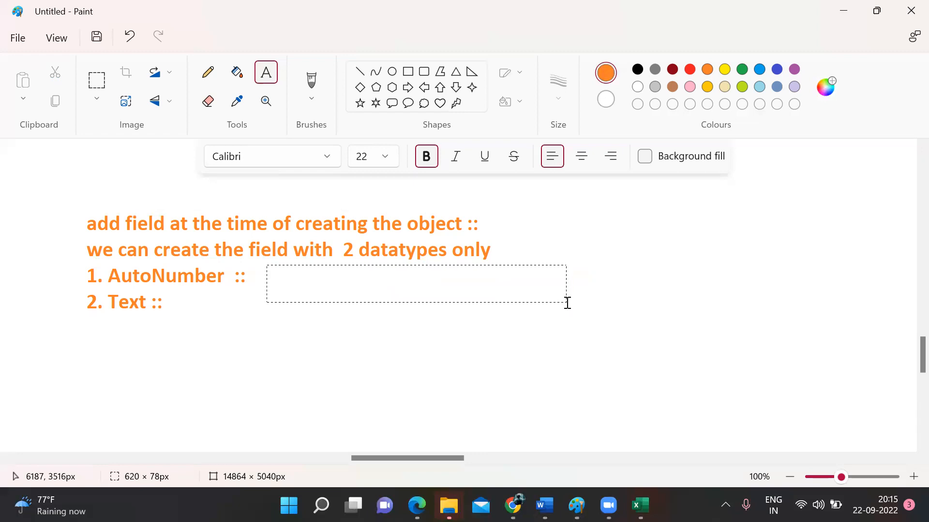
text(Real Only)
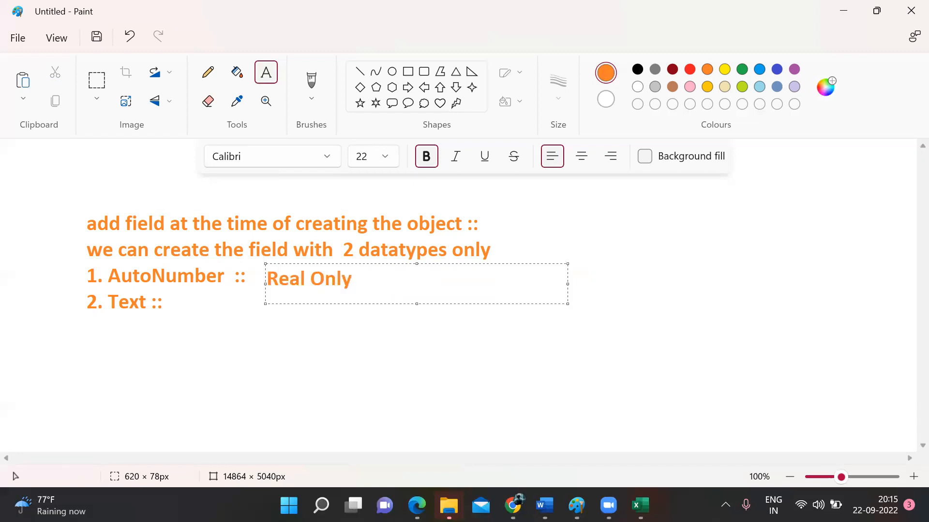
text( , automatically )
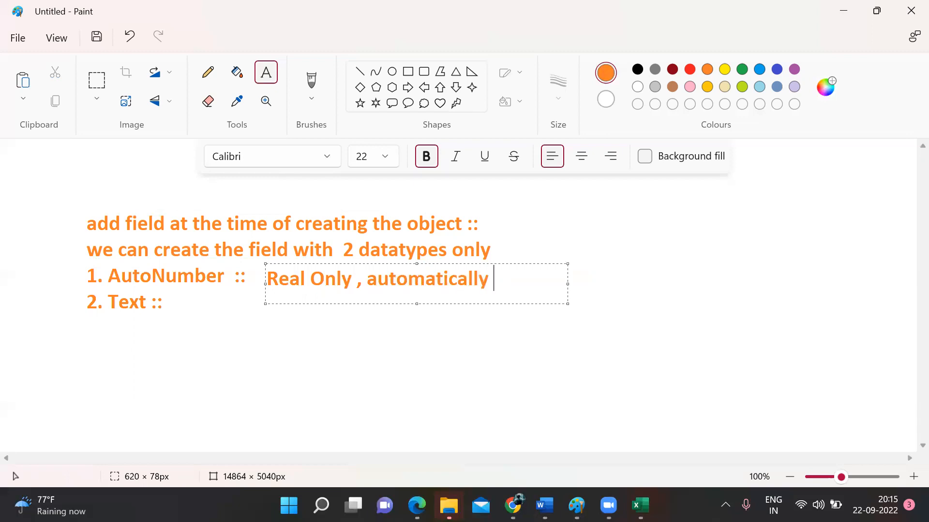
text(create())
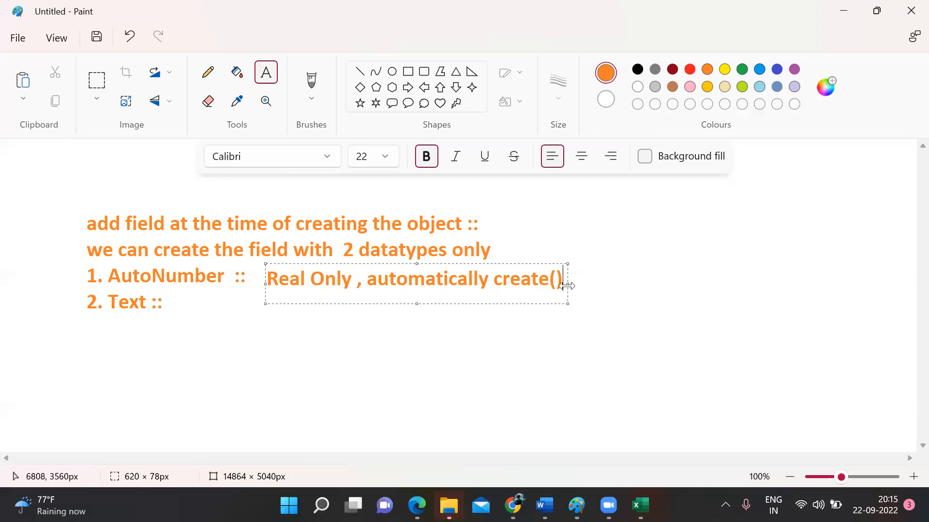
drag(570, 285, 726, 289)
Step: Add the label 'Unique' right of create()
click(581, 242)
click(572, 260)
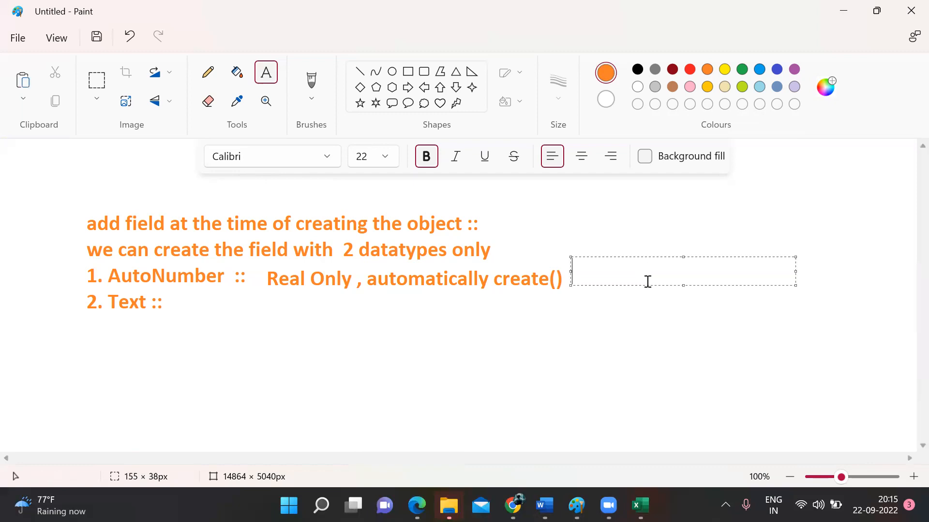
text(Unique)
click(491, 332)
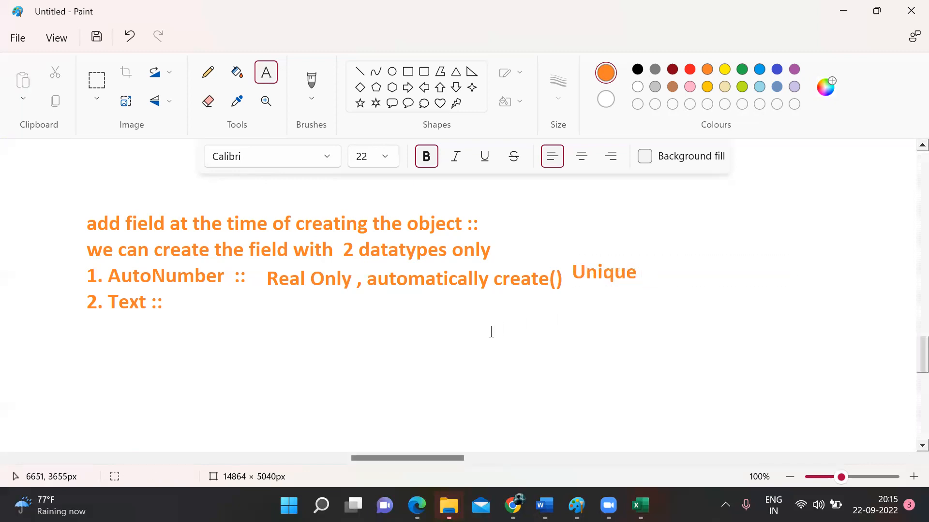
Step: Write 'Edit Field , need to write ,' beside the Text line
drag(198, 297, 602, 384)
text(W)
key(BackSpace)
text(EDit)
key(BackSpace)
key(BackSpace)
key(BackSpace)
key(BackSpace)
text(du)
key(BackSpace)
text(it Field ,)
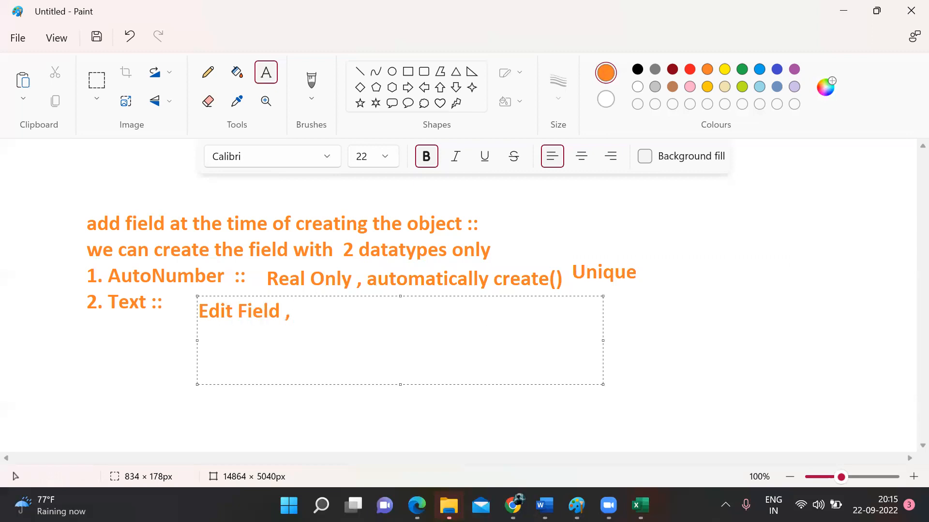
text( Write)
key(BackSpace)
key(BackSpace)
key(BackSpace)
key(BackSpace)
key(BackSpace)
text(need to write )
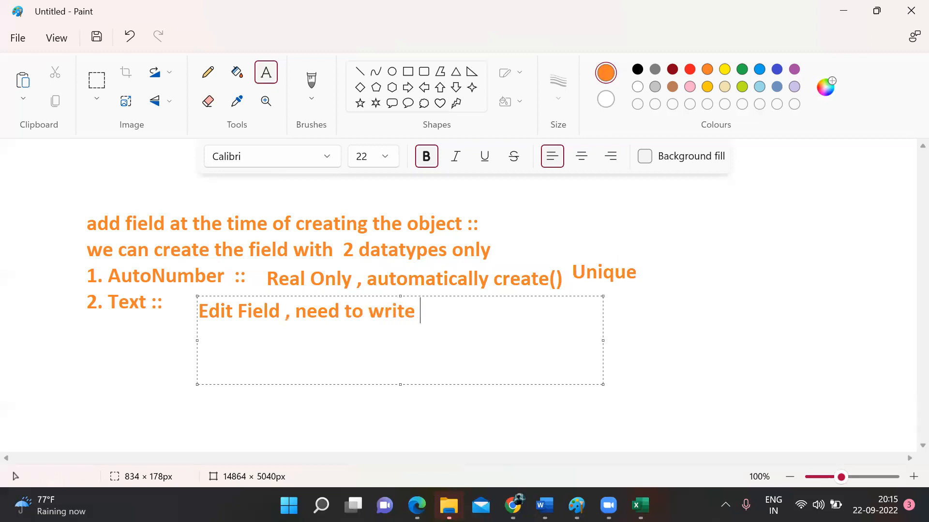
text(,)
click(785, 348)
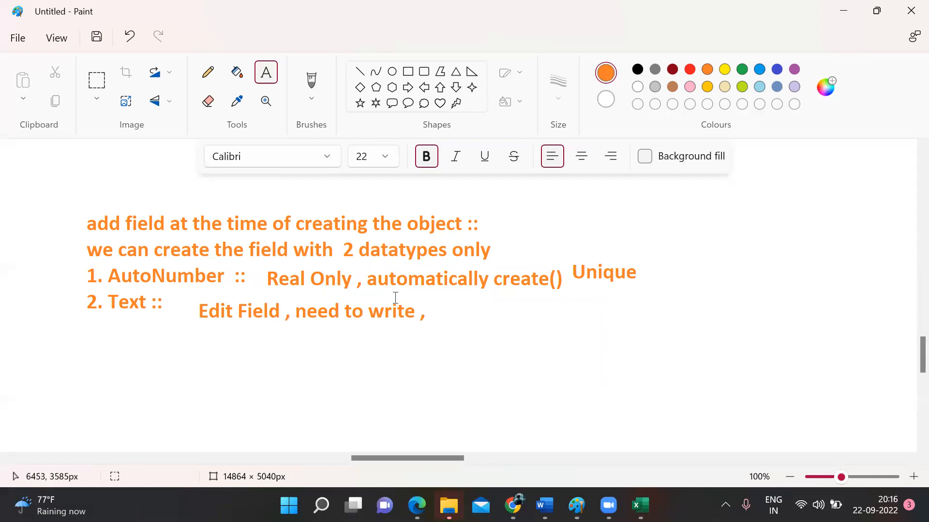
Step: Switch back to the Salesforce Account page
scroll(395, 297, down, 3)
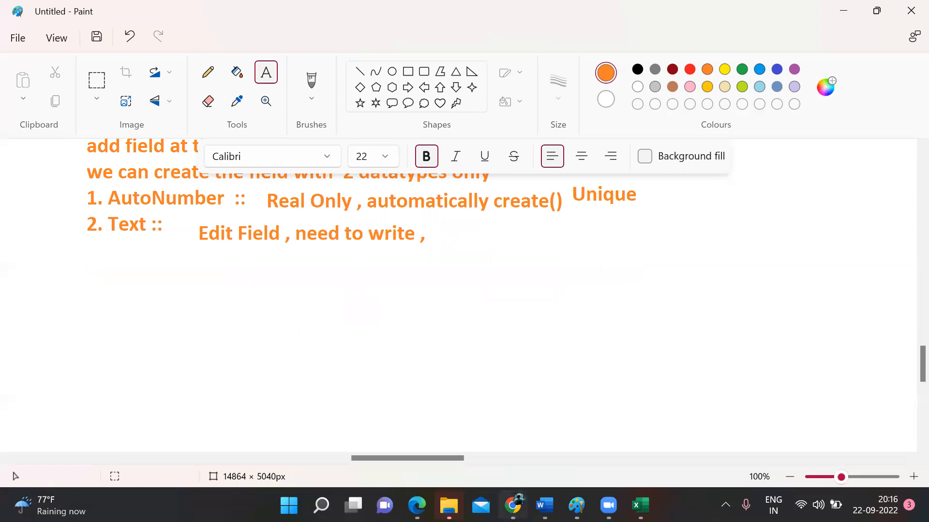
mouse_move(512, 506)
click(496, 449)
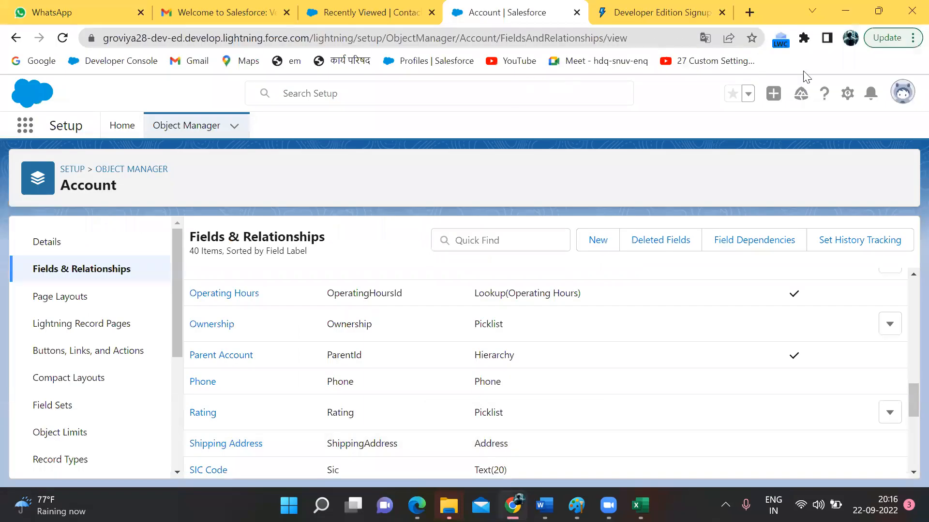
Step: Open Setup Home in a new tab from the gear menu, then glance at the Create list
click(851, 100)
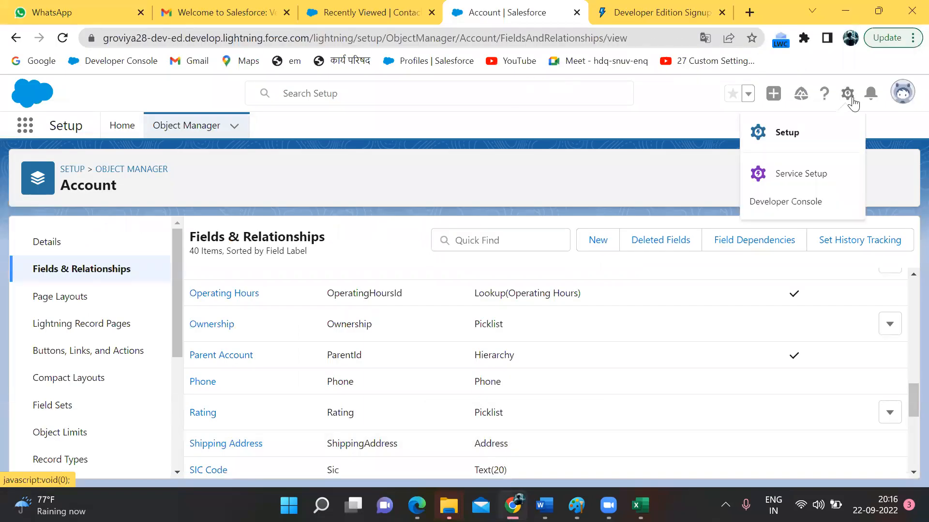
click(791, 136)
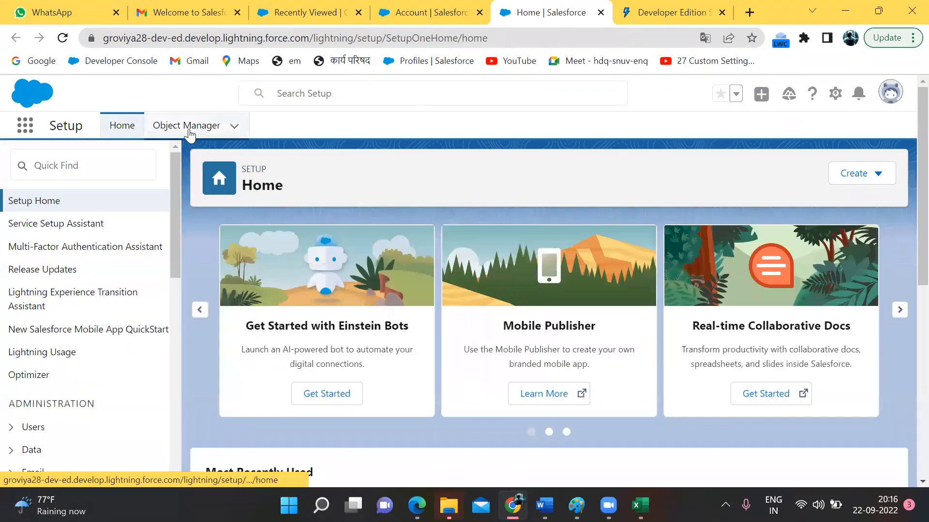
click(235, 126)
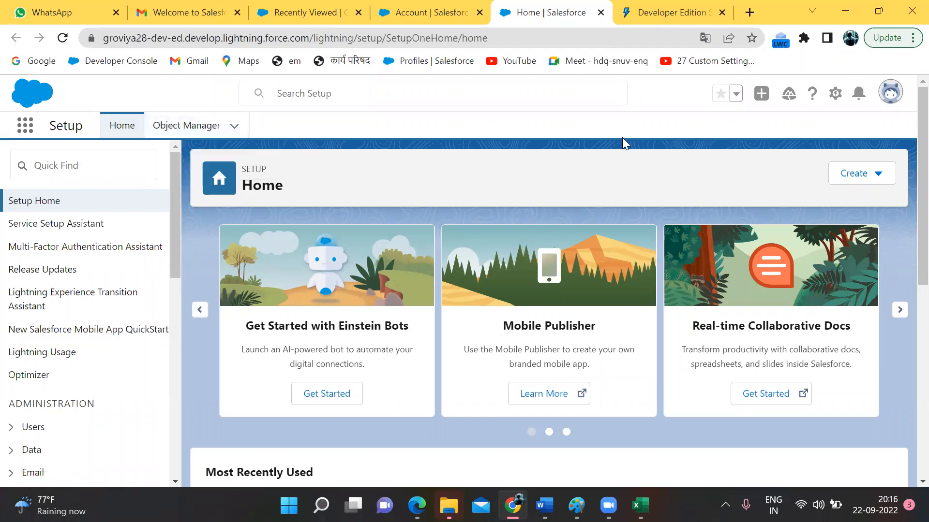
click(861, 181)
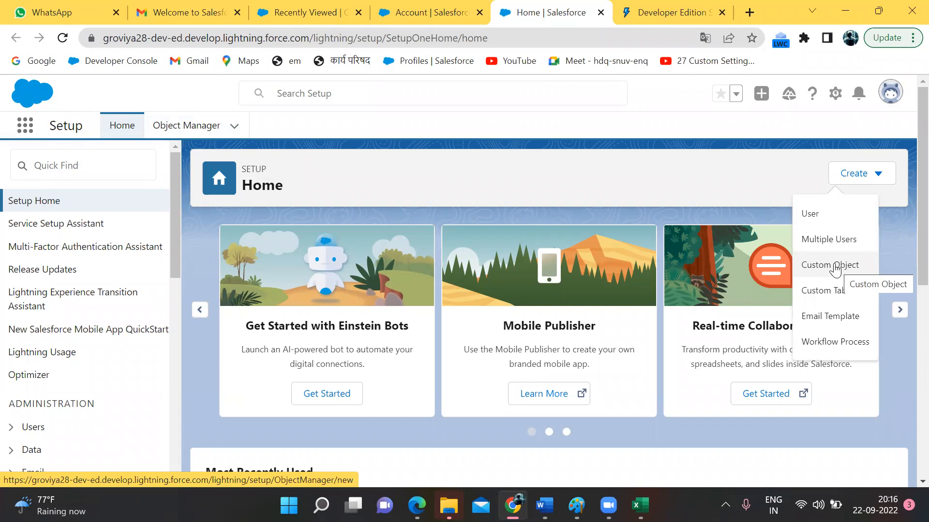
click(683, 156)
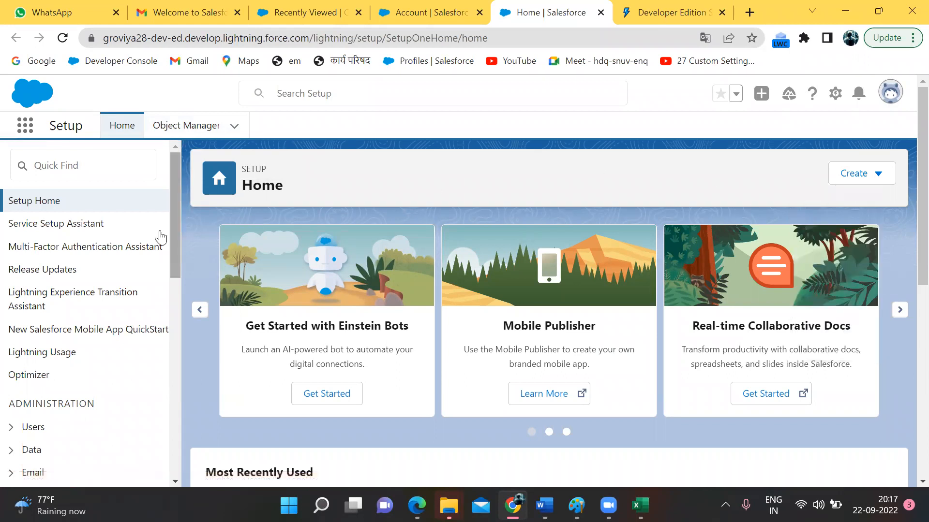
Step: Type 'Object Ma' into Quick Find to filter the setup menu
click(98, 169)
text(Ob)
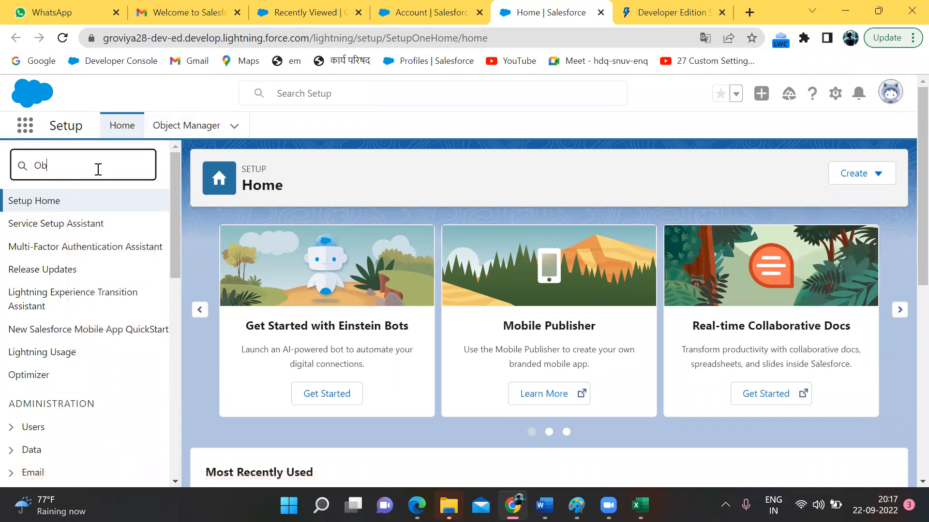
text(ject Ma)
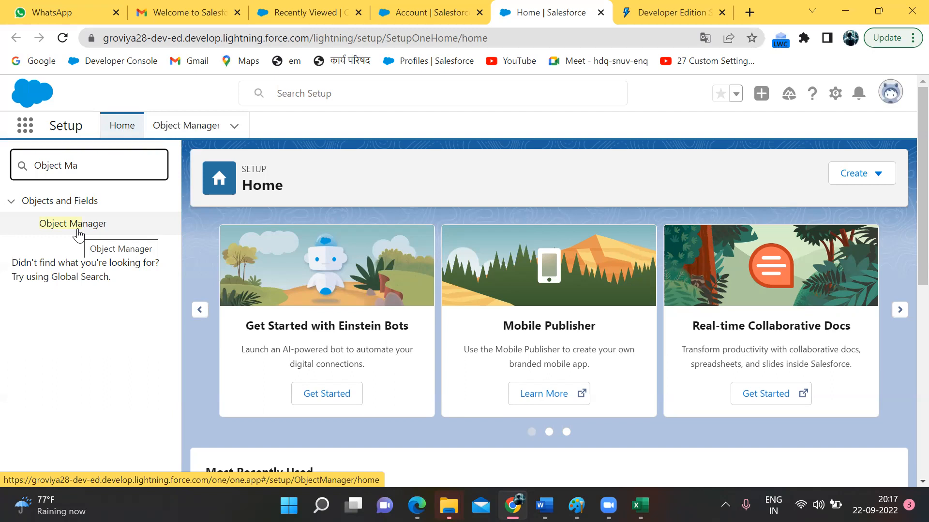
click(207, 265)
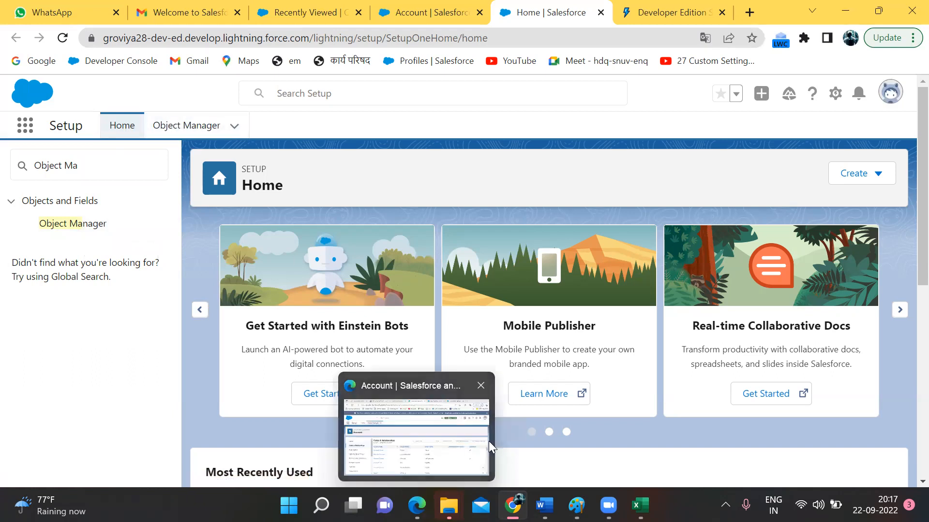
Step: Circle the Object Manager tab, the search and the Create button for viewers
mouse_move(161, 102)
mouse_down()
mouse_move(153, 124)
mouse_move(264, 124)
mouse_up()
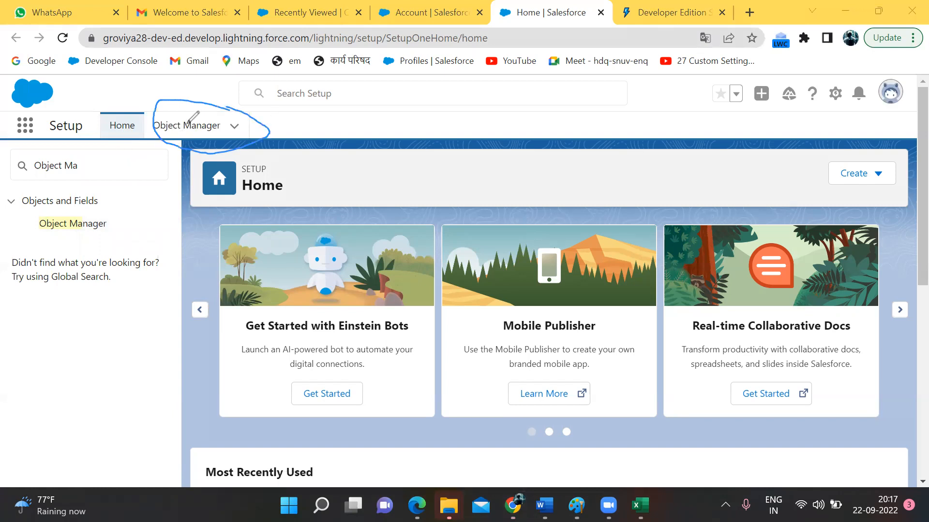
mouse_move(112, 154)
mouse_down()
mouse_move(12, 150)
mouse_move(54, 193)
mouse_move(97, 151)
mouse_up()
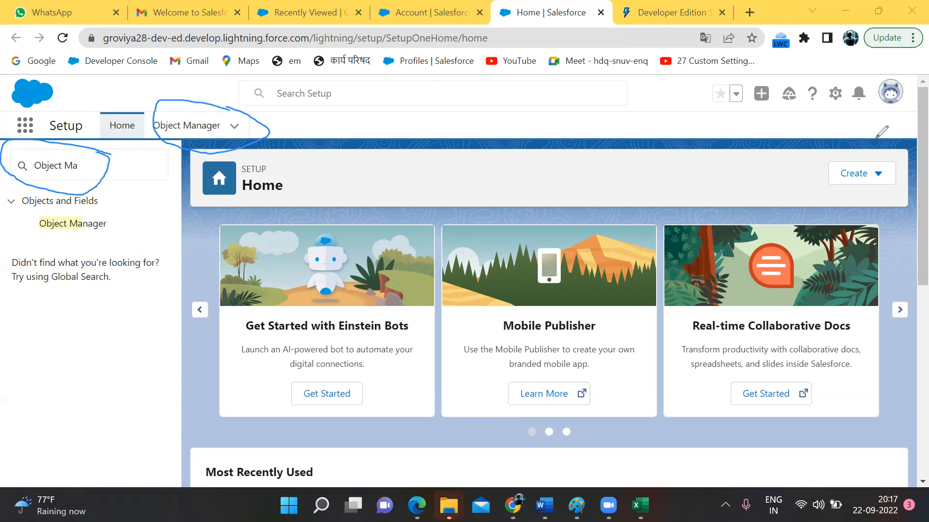
drag(872, 139, 827, 145)
mouse_move(809, 193)
mouse_down()
mouse_move(904, 209)
mouse_move(883, 127)
mouse_move(868, 138)
mouse_up()
mouse_move(231, 120)
mouse_down()
mouse_move(229, 128)
mouse_move(242, 133)
mouse_move(237, 119)
mouse_up()
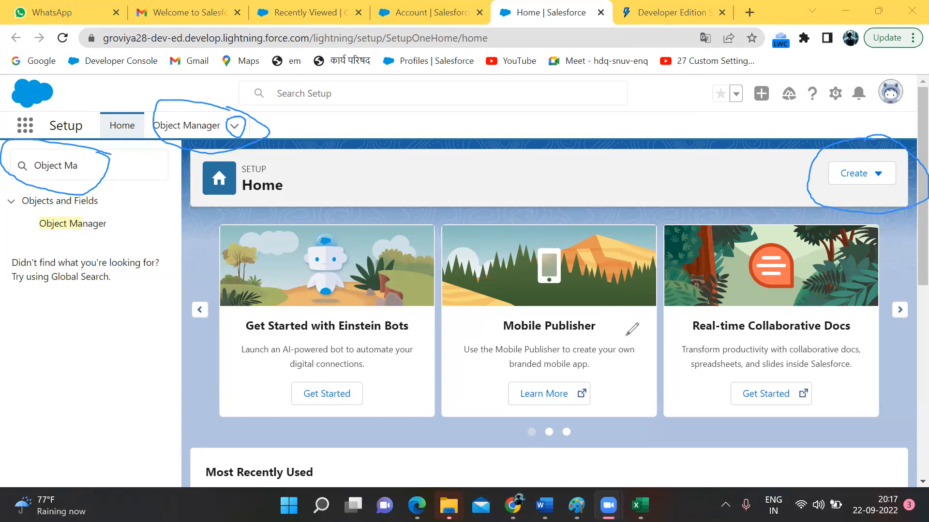
Step: Clear the annotations, open the Object Manager list, and switch to Paint
click(668, 119)
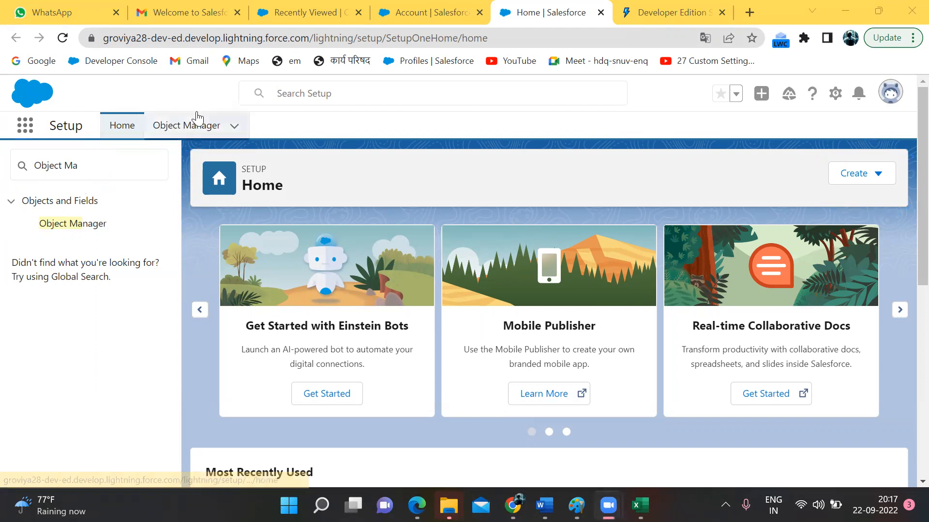
click(180, 125)
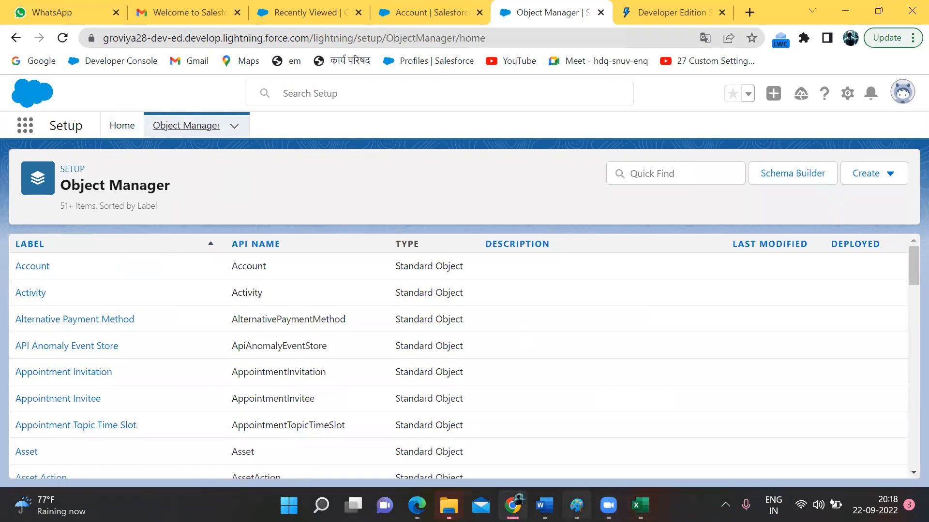
click(576, 506)
Step: Add the note 'Object manager :: we will get all standard and custom objects in Object Manager .' and return to Salesforce
drag(37, 253, 582, 398)
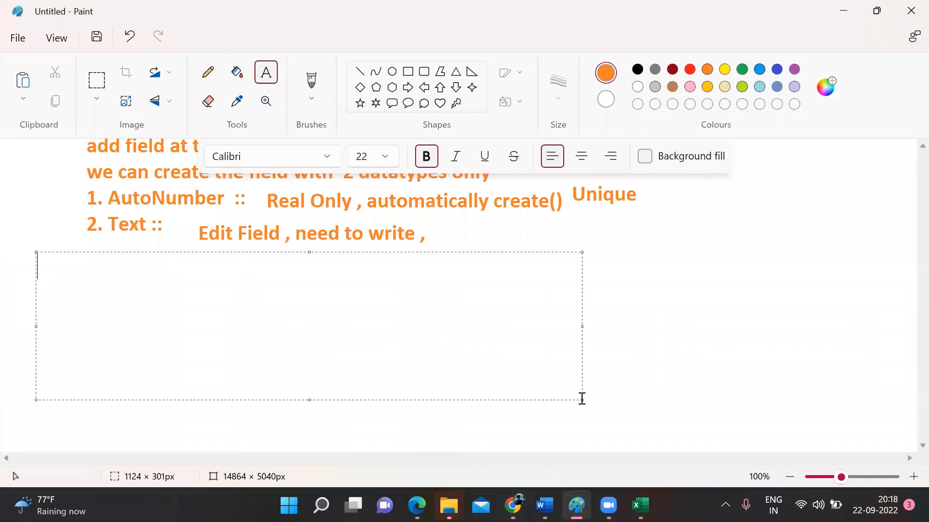
text(Object )
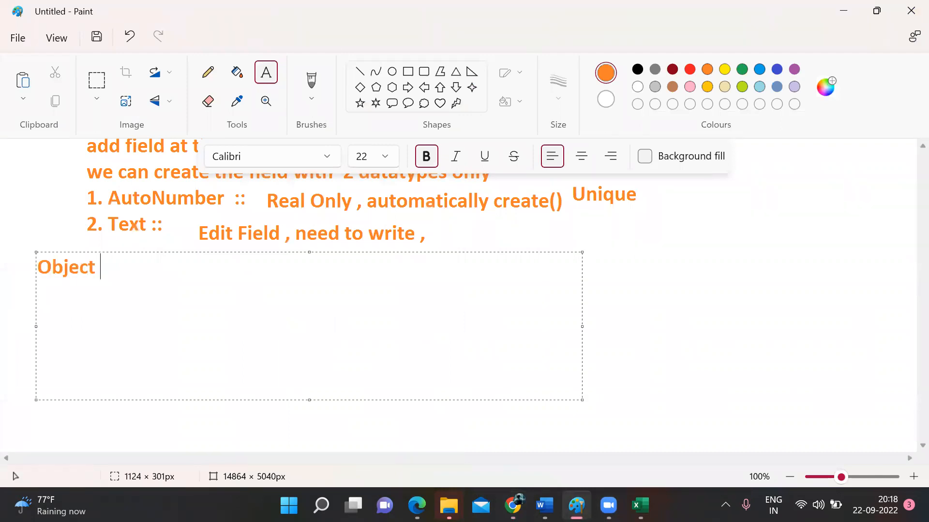
text(manager)
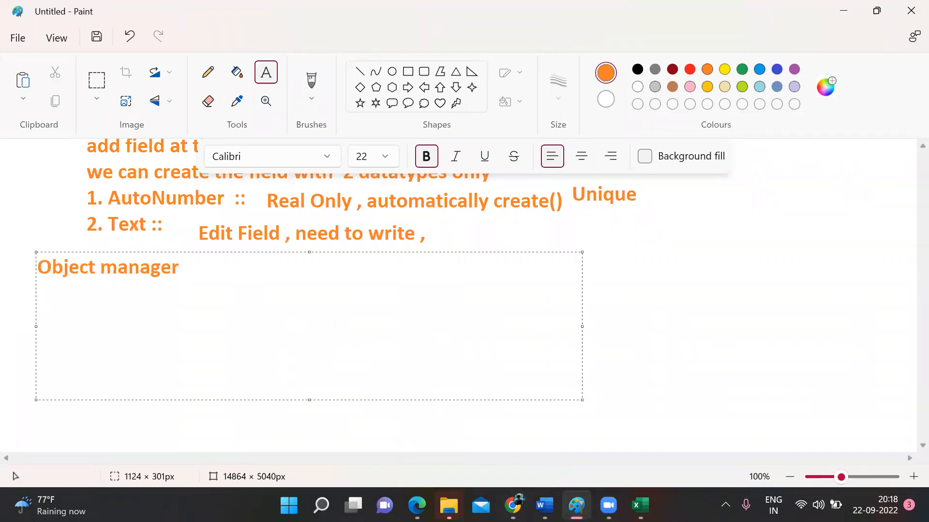
text( :: we will )
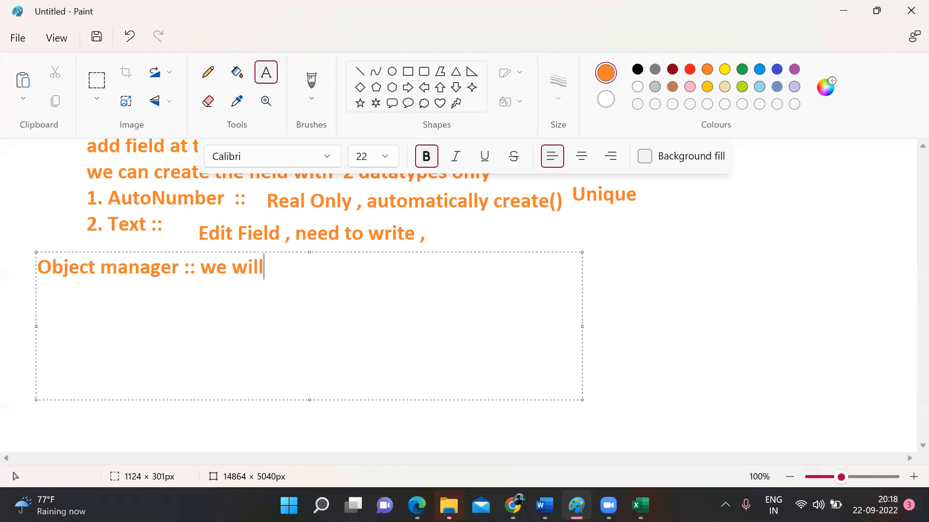
text(get all )
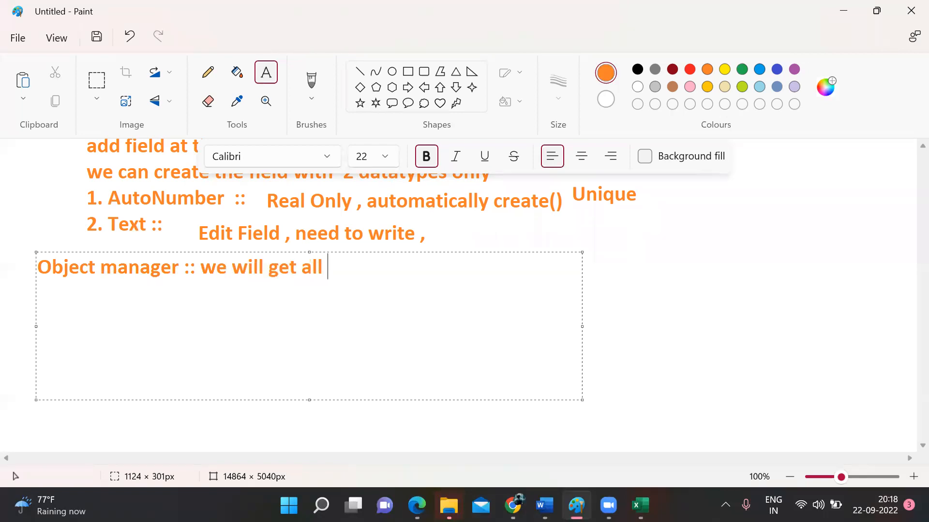
text(standard a)
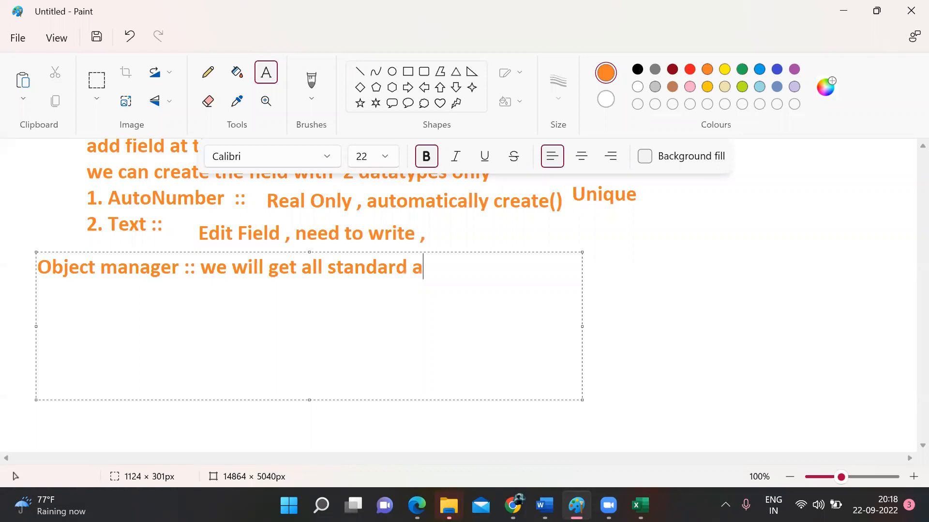
text(nd custom)
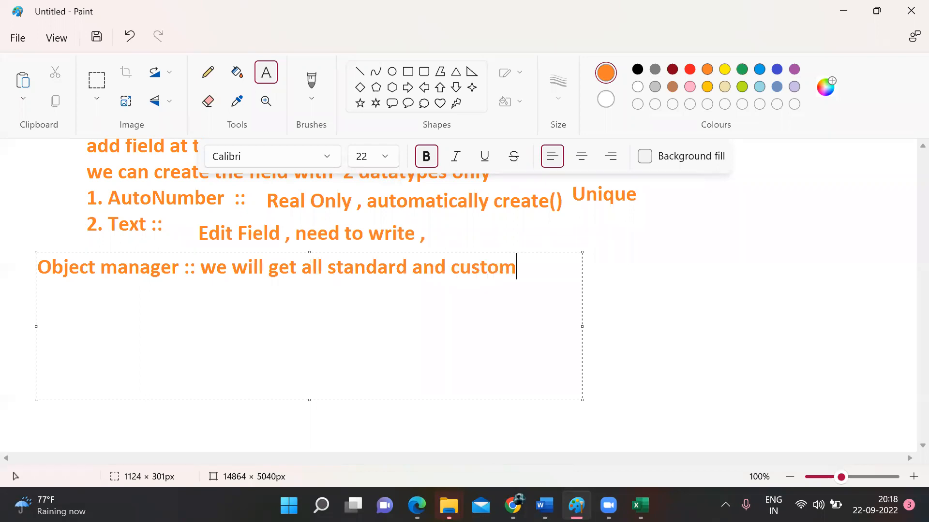
text( objects )
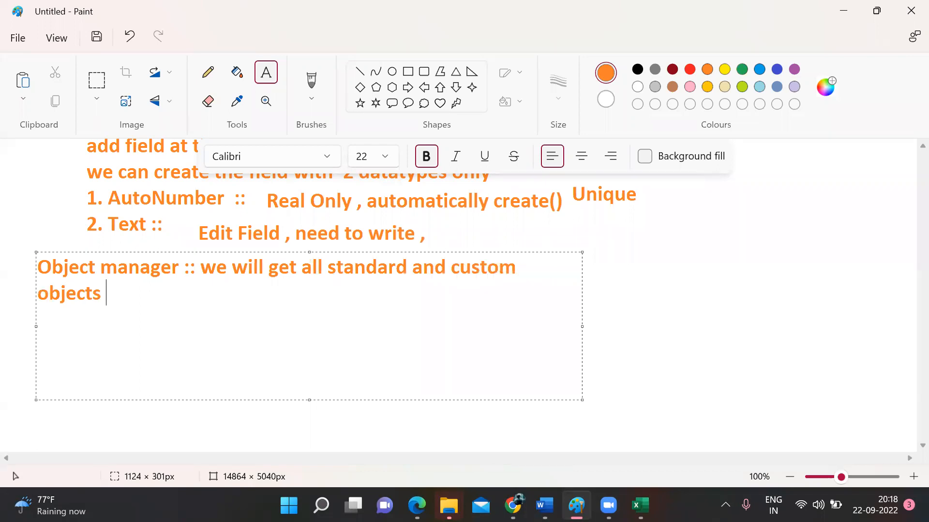
text(in Objec)
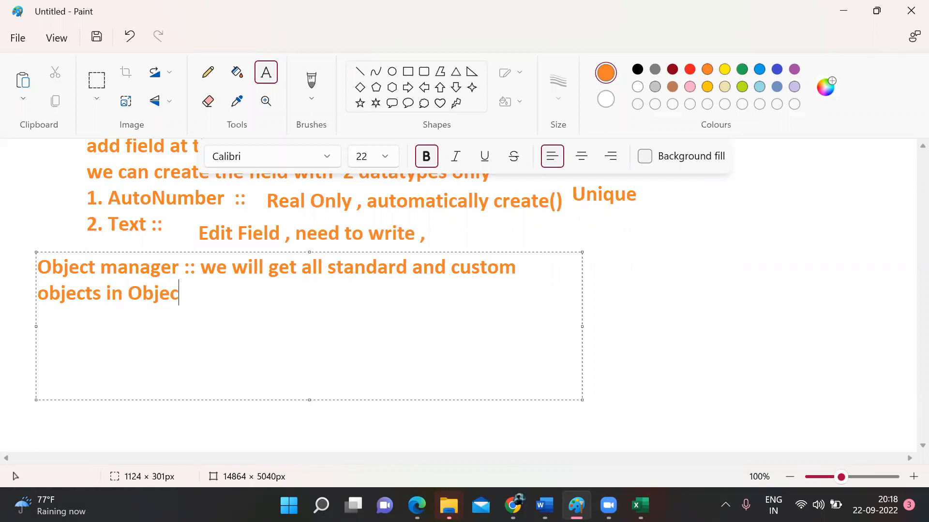
text(t Manager )
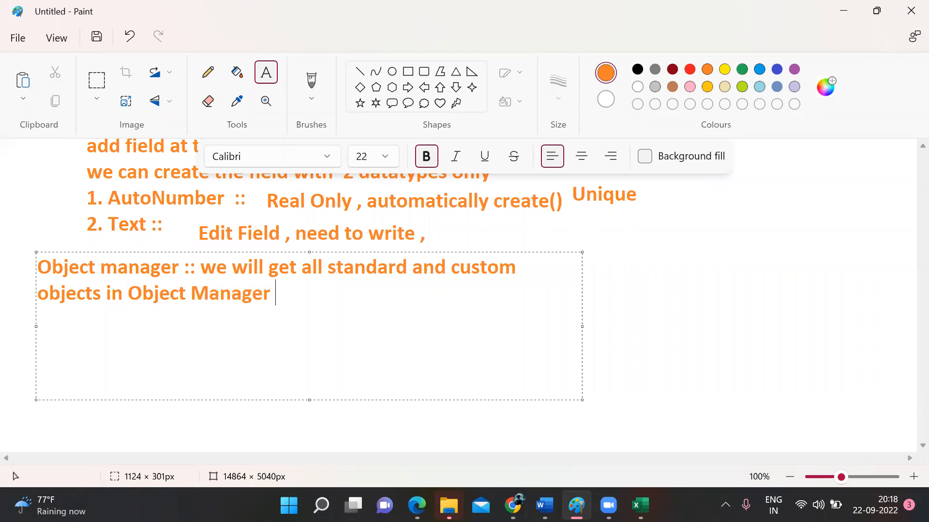
text(.)
click(690, 342)
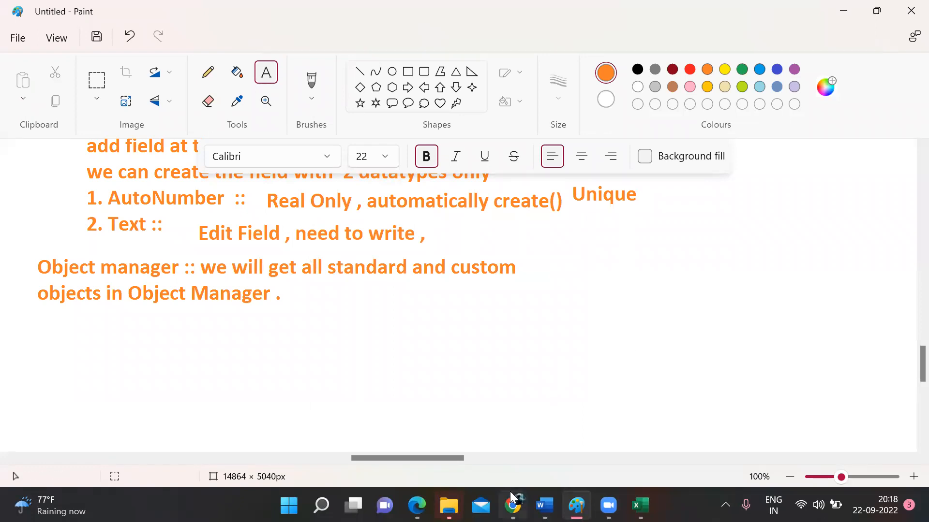
mouse_move(512, 502)
click(513, 505)
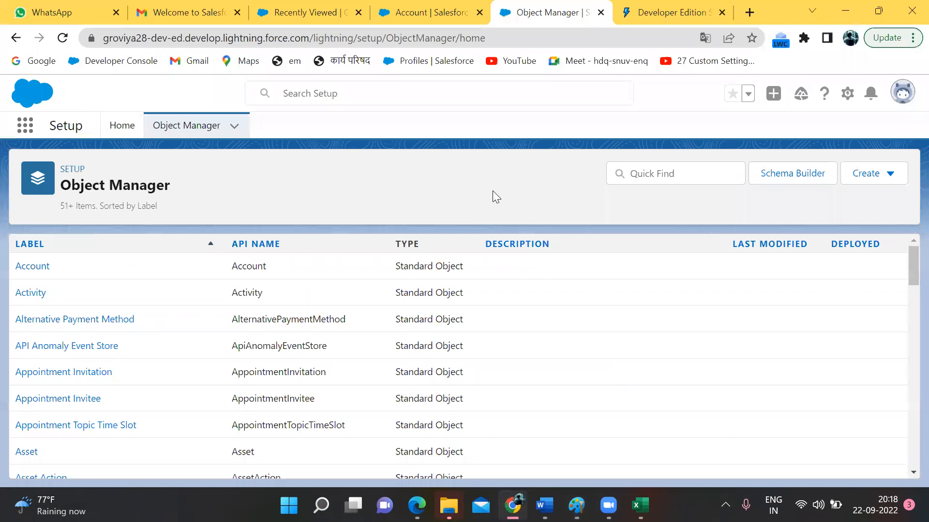
Step: Choose Create > Custom Object in Object Manager
click(874, 177)
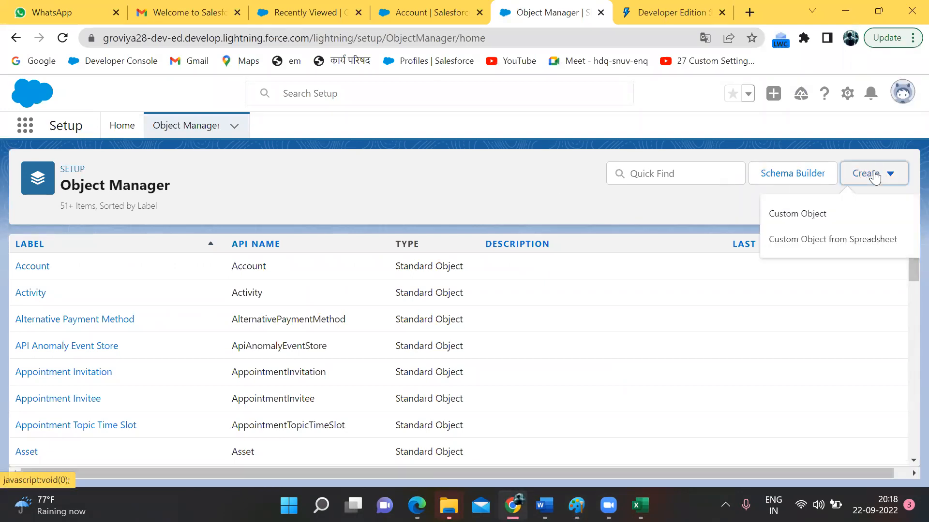
click(826, 216)
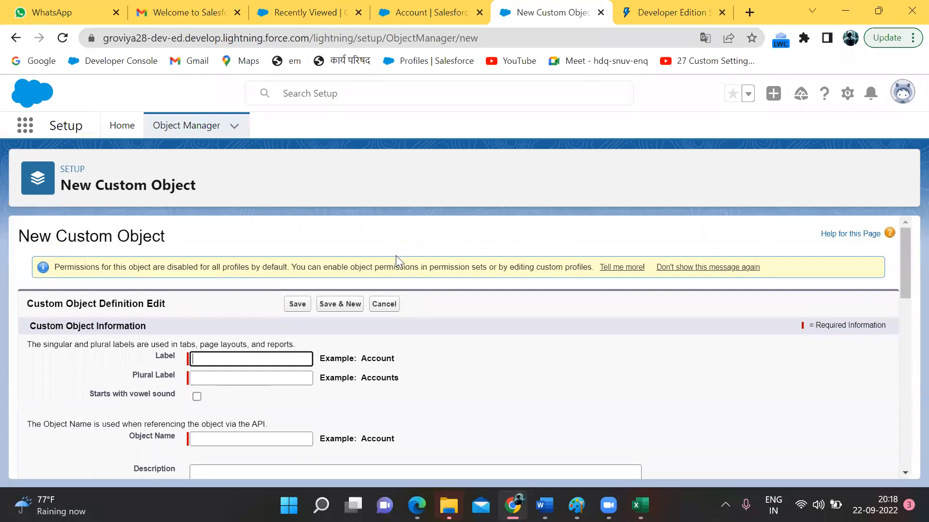
Step: Enter 'Employee' as the Label so Object Name fills in automatically
scroll(395, 255, down, 2)
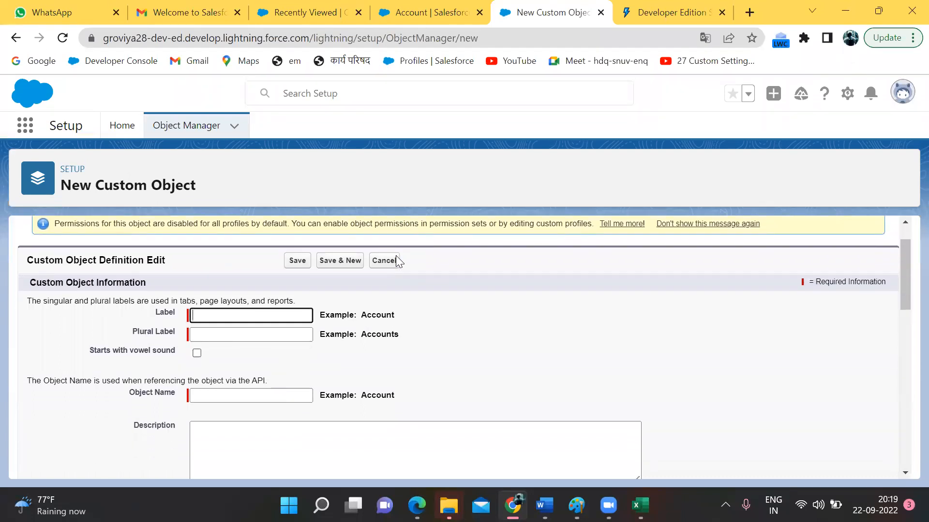
click(157, 314)
double_click(157, 313)
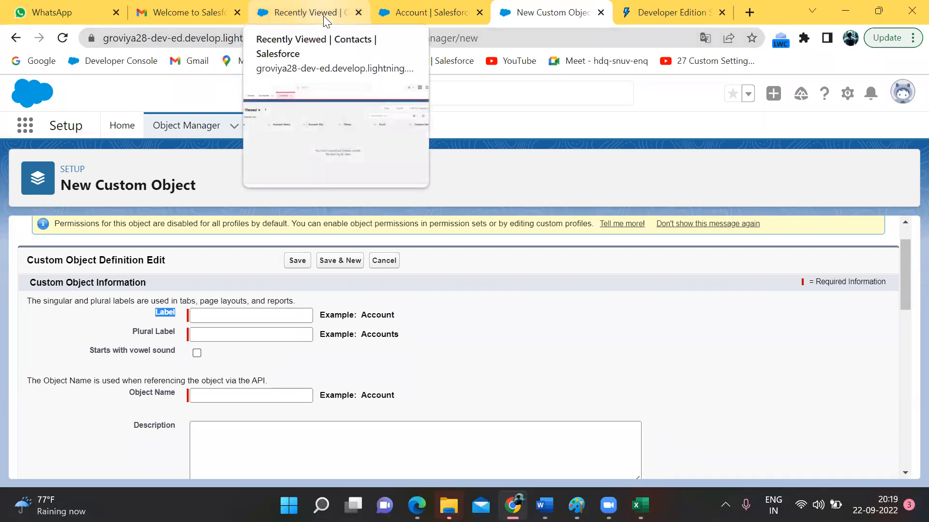
click(224, 313)
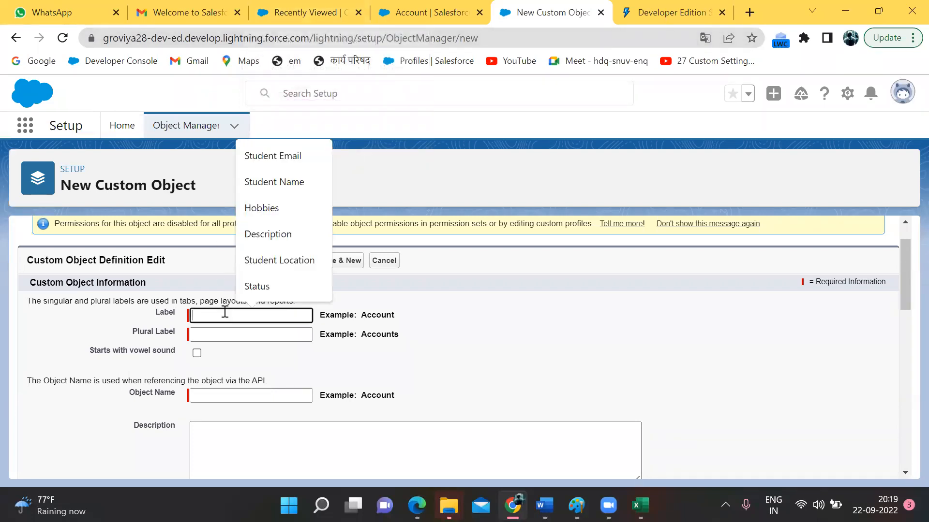
text(Emp)
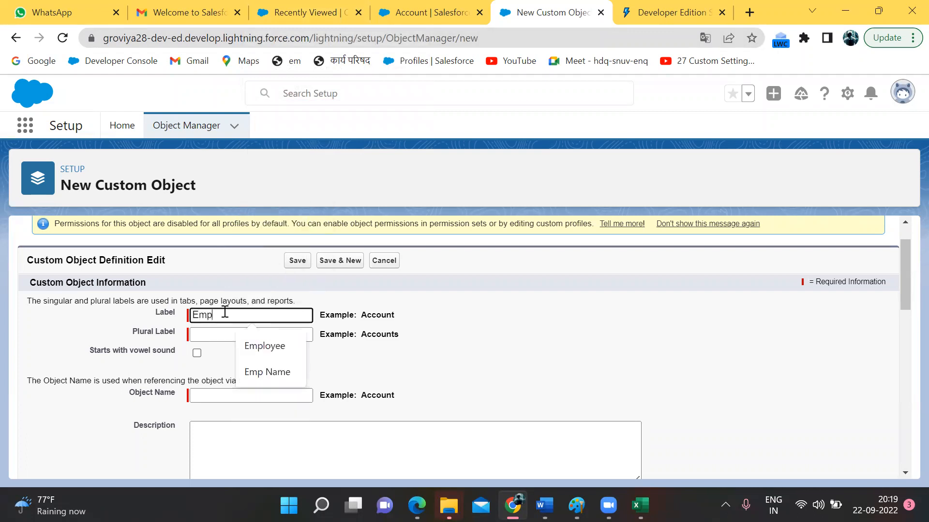
text(loyee)
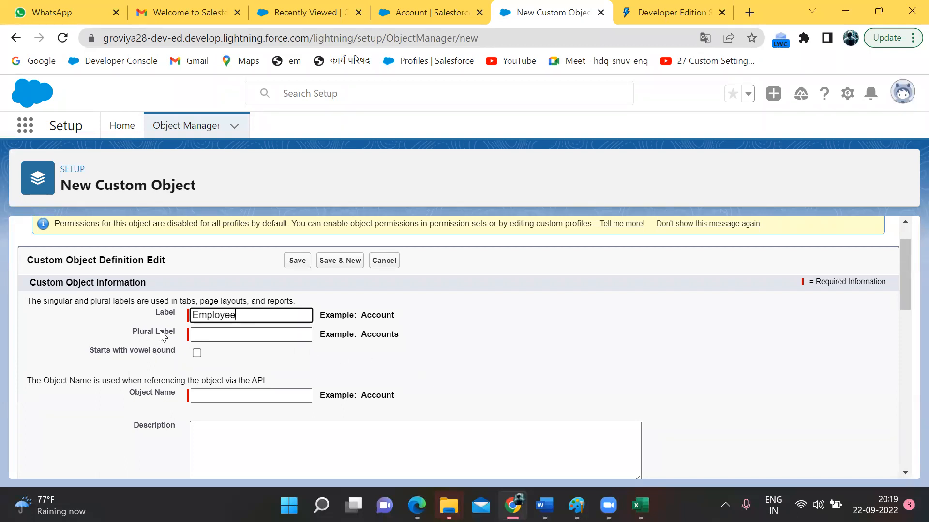
double_click(375, 316)
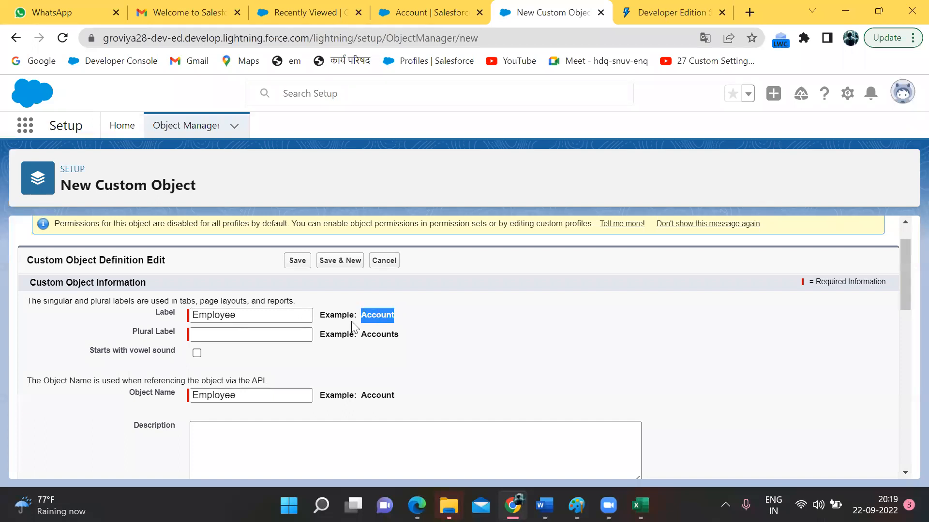
Step: Set the Plural Label to 'Employees' using the autofill suggestion
double_click(365, 334)
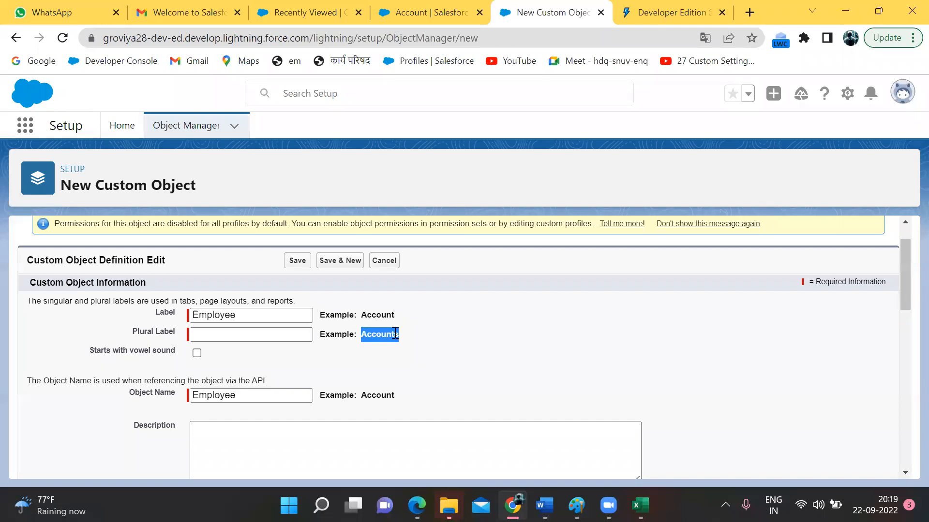
click(254, 334)
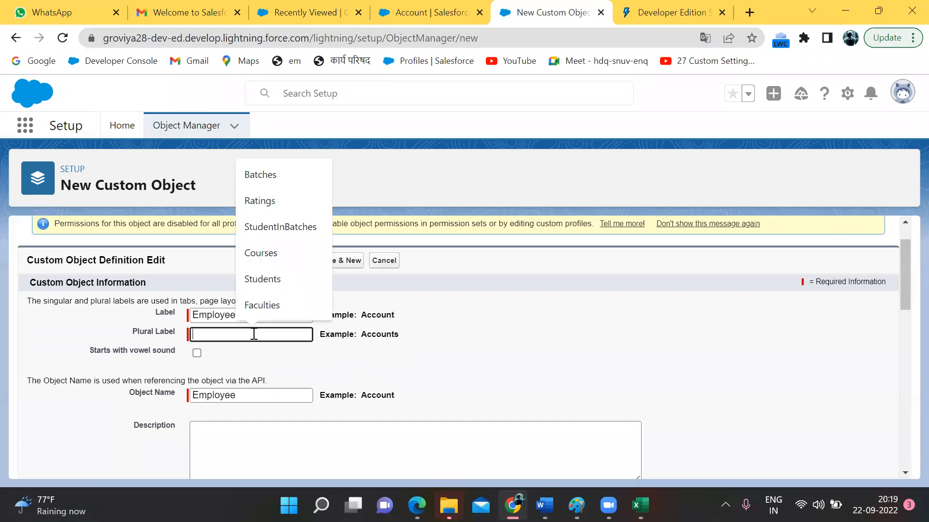
text(Employees)
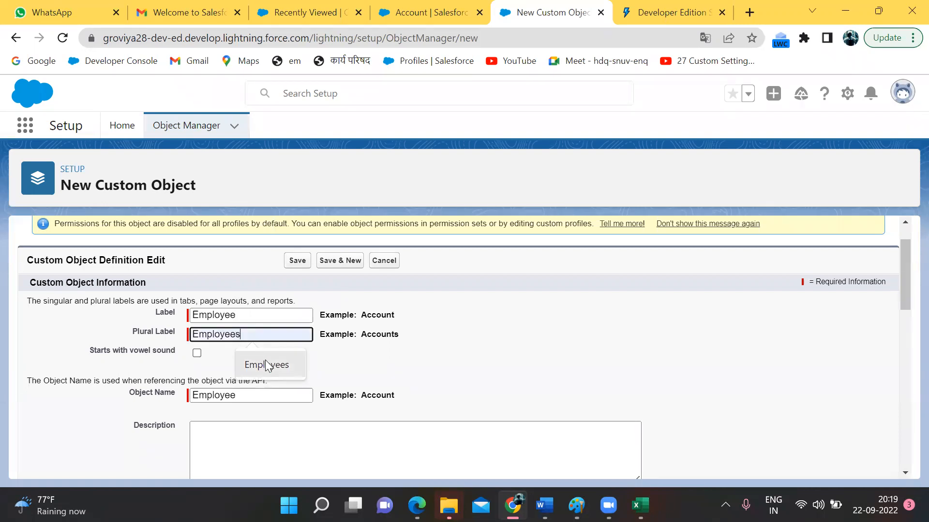
click(267, 365)
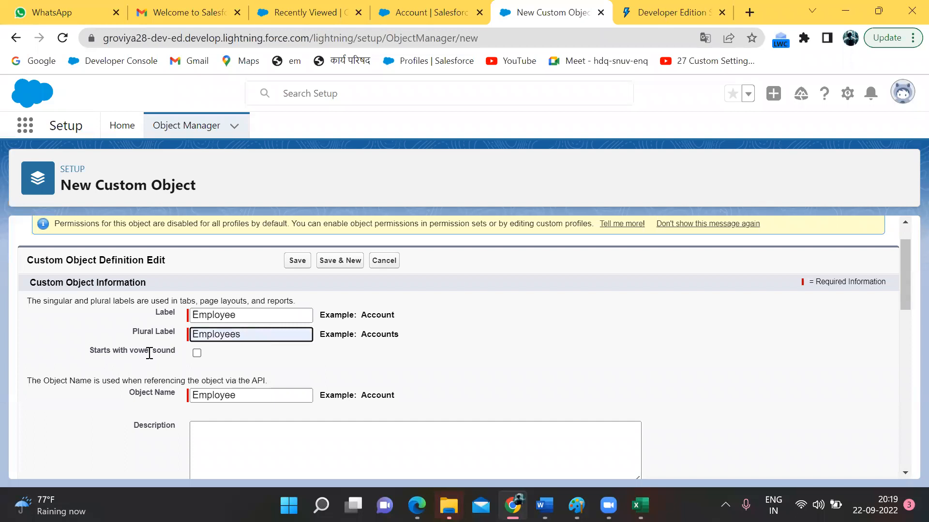
Step: Mark the Employee label as starting with a vowel sound and check the auto-filled object name
click(197, 353)
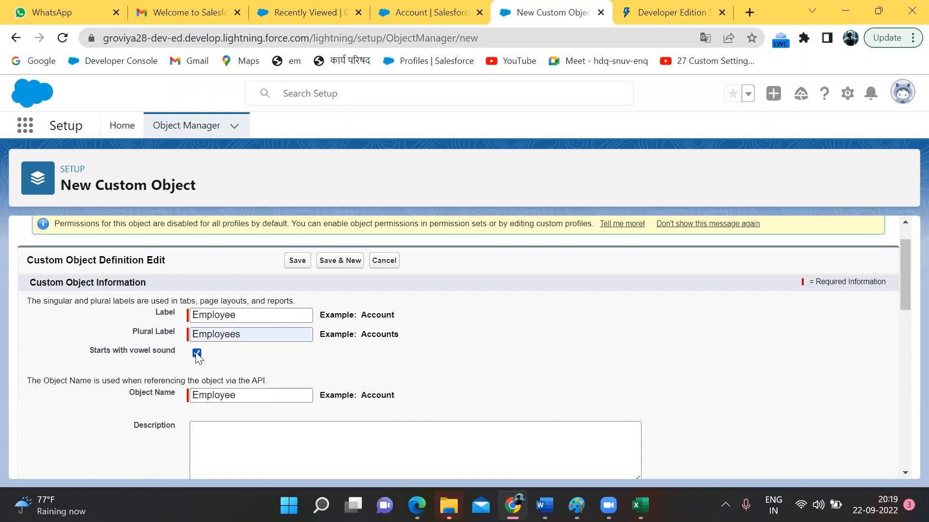
scroll(197, 358, down, 1)
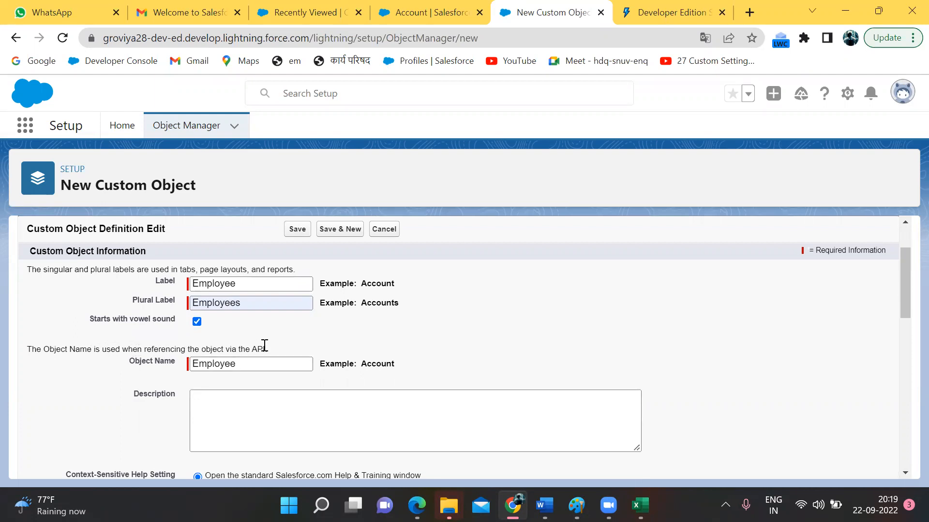
drag(139, 361, 173, 365)
click(175, 364)
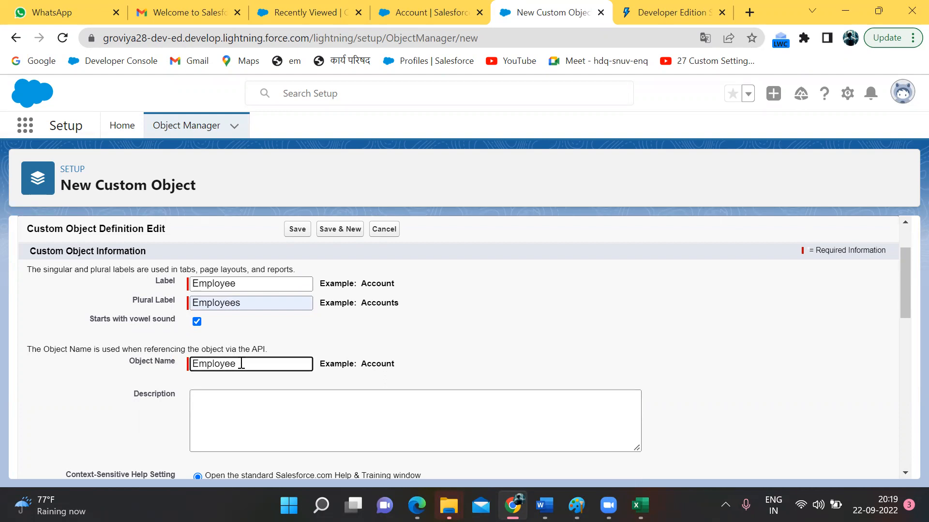
Step: Enter the description 'store the employee information'
click(242, 419)
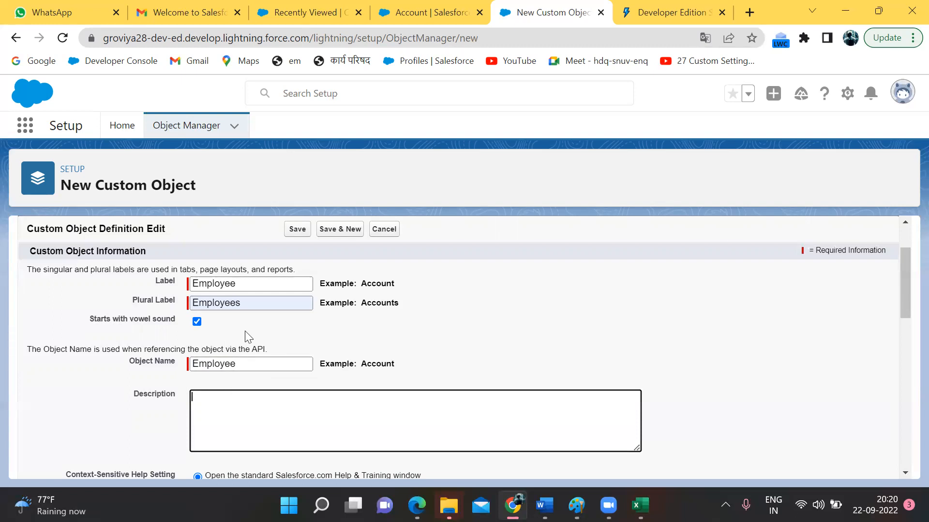
scroll(248, 337, down, 1)
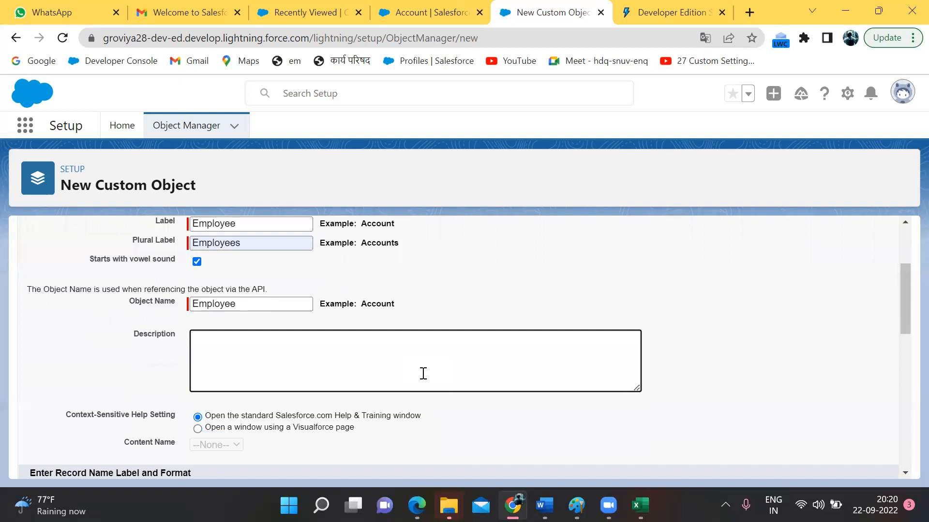
text(store the employee information)
scroll(237, 362, down, 1)
scroll(237, 361, down, 1)
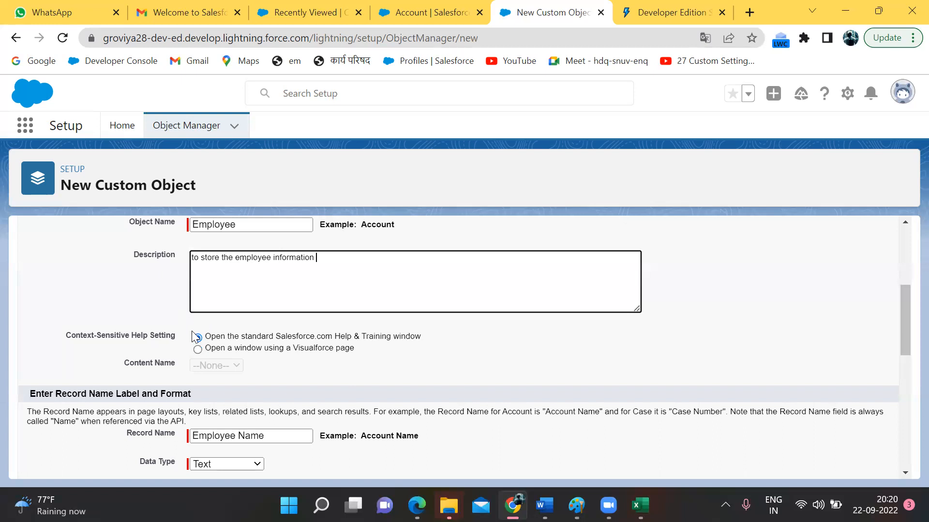
Step: Open Setup home in a new tab and switch it to Salesforce Classic
click(434, 13)
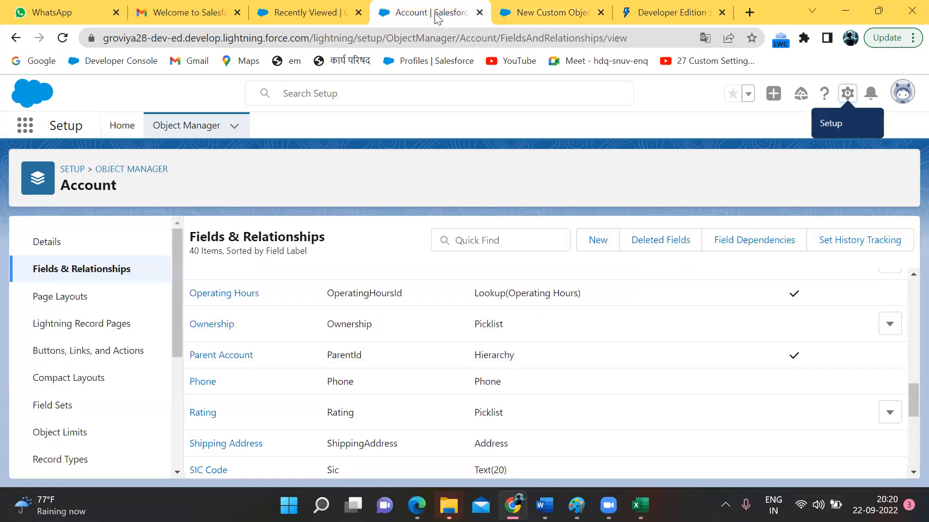
click(302, 13)
click(558, 13)
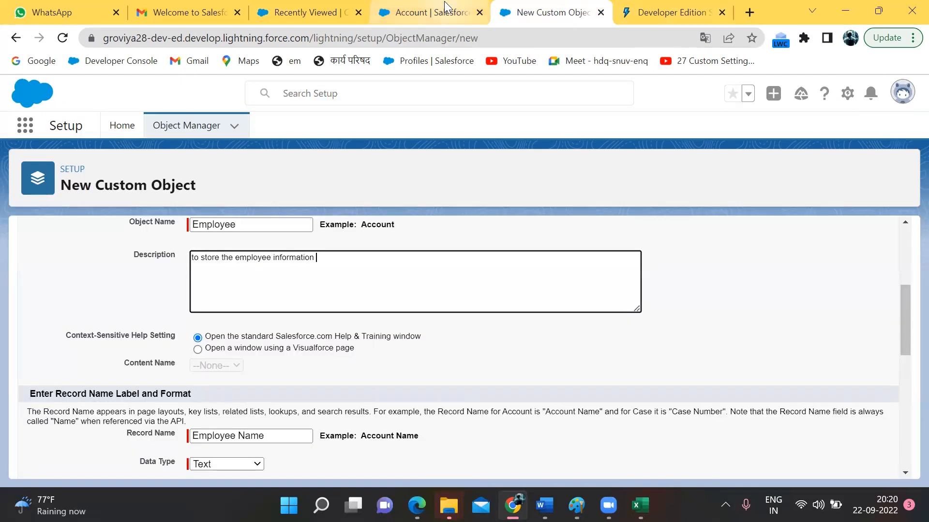
click(431, 13)
click(845, 94)
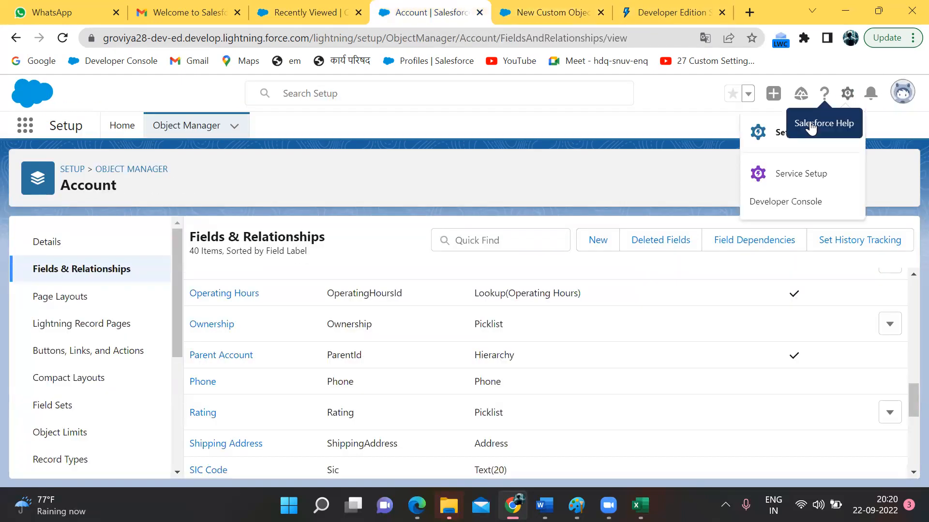
click(796, 131)
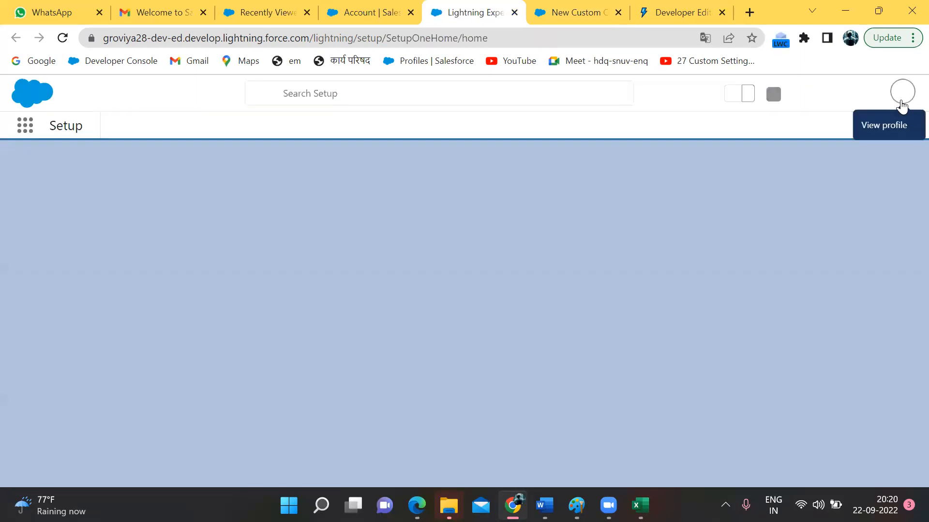
click(902, 99)
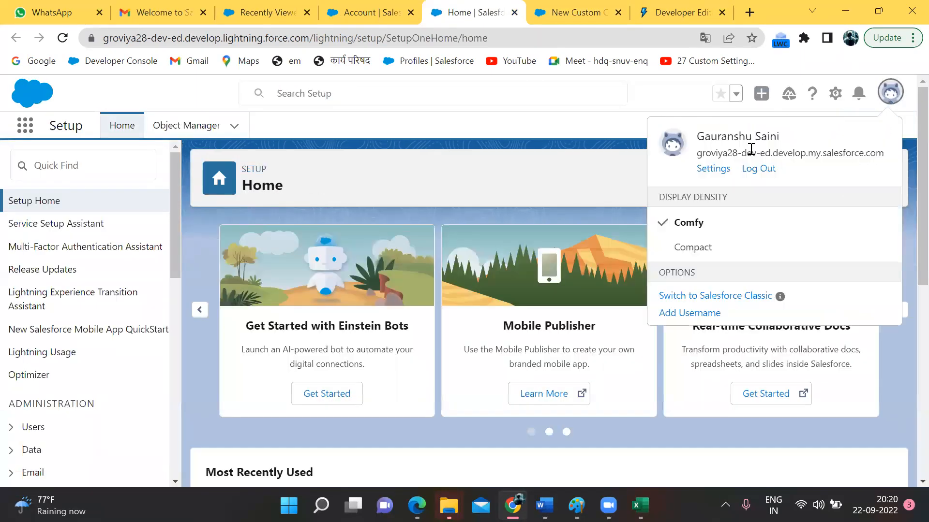
click(716, 444)
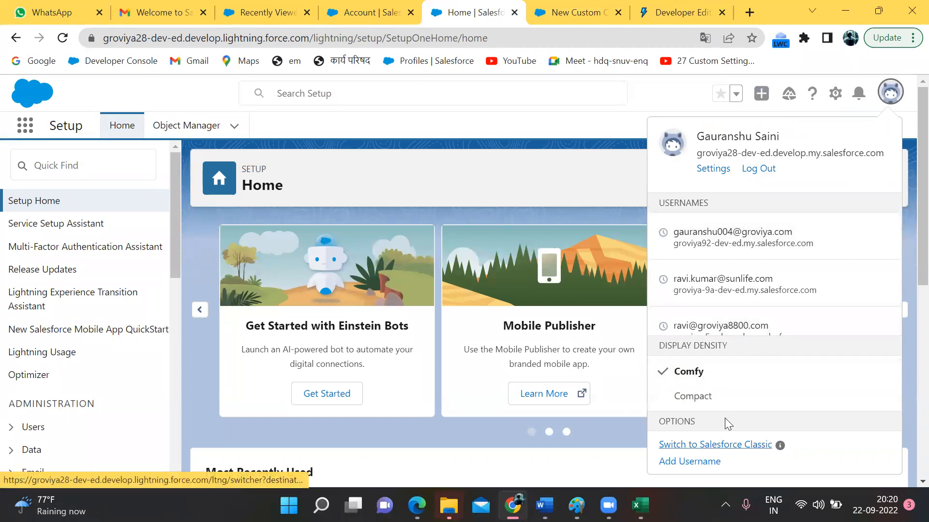
Step: Show the All Contacts list view and open a contact's record
click(360, 12)
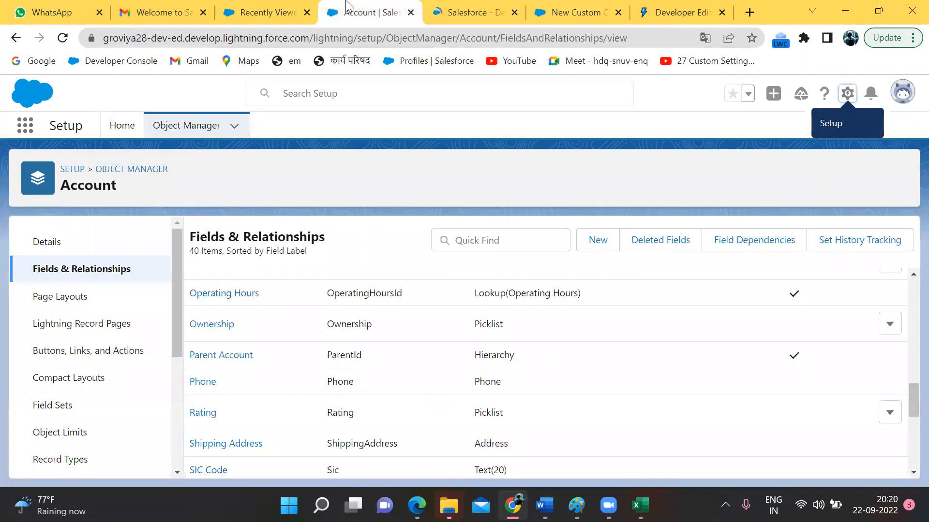
click(262, 6)
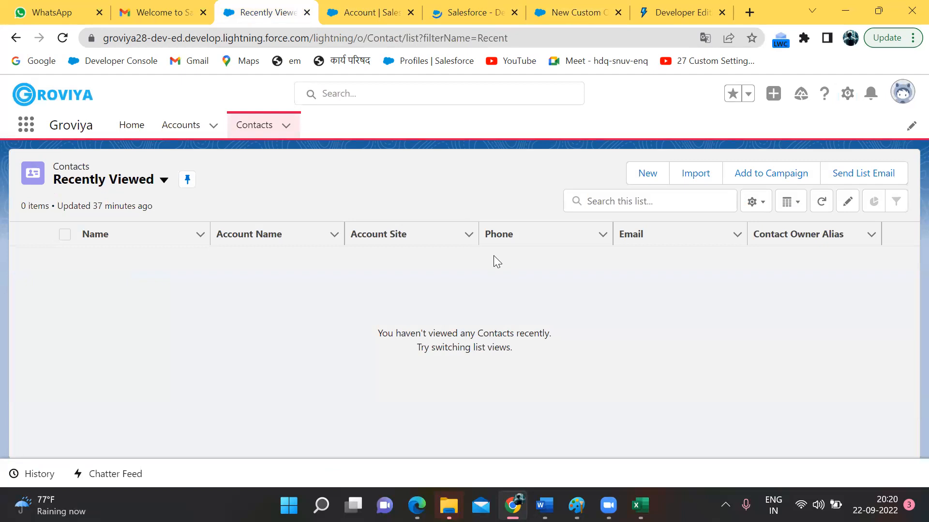
click(165, 181)
click(118, 235)
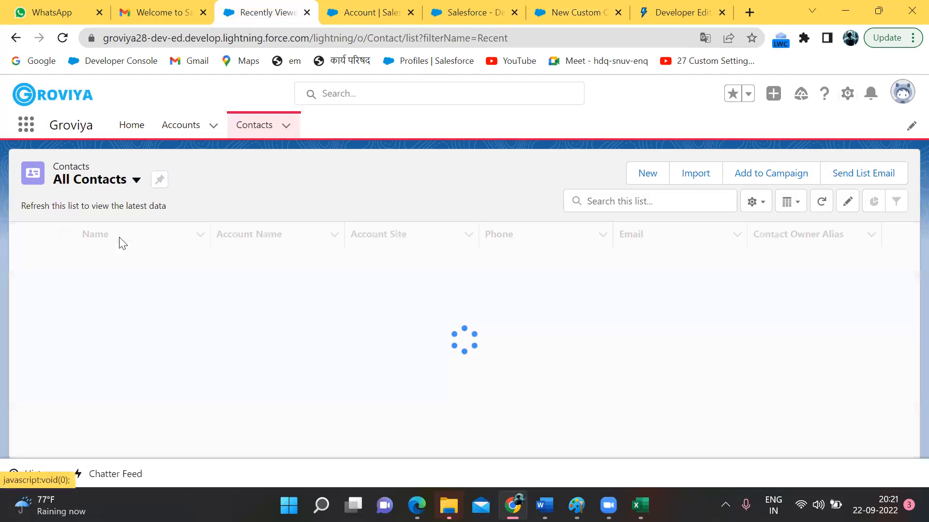
click(113, 256)
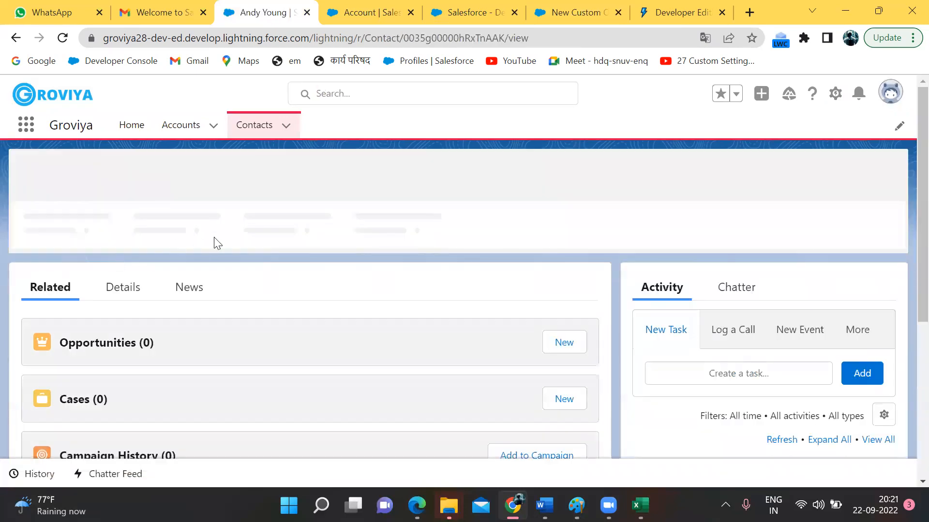
click(380, 7)
Step: Open the Accounts home page in Salesforce Classic from the all-tabs list
click(460, 7)
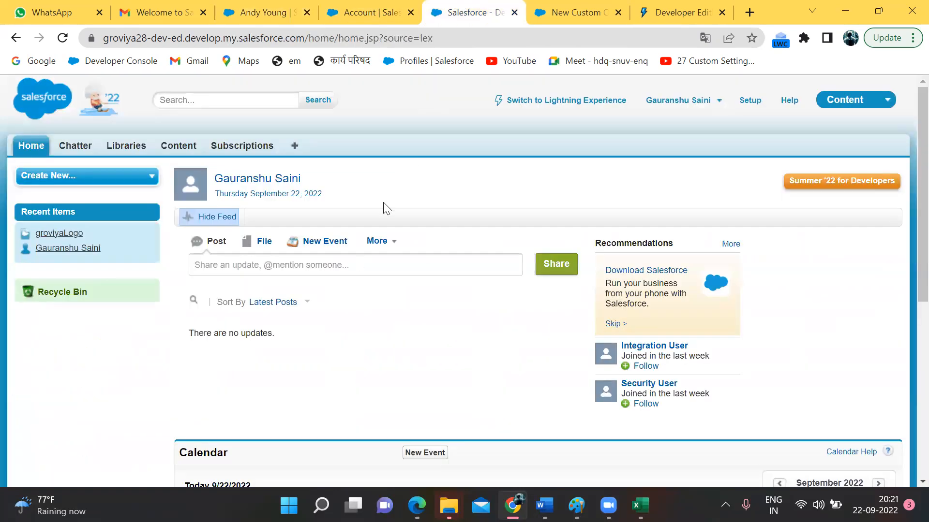
click(294, 148)
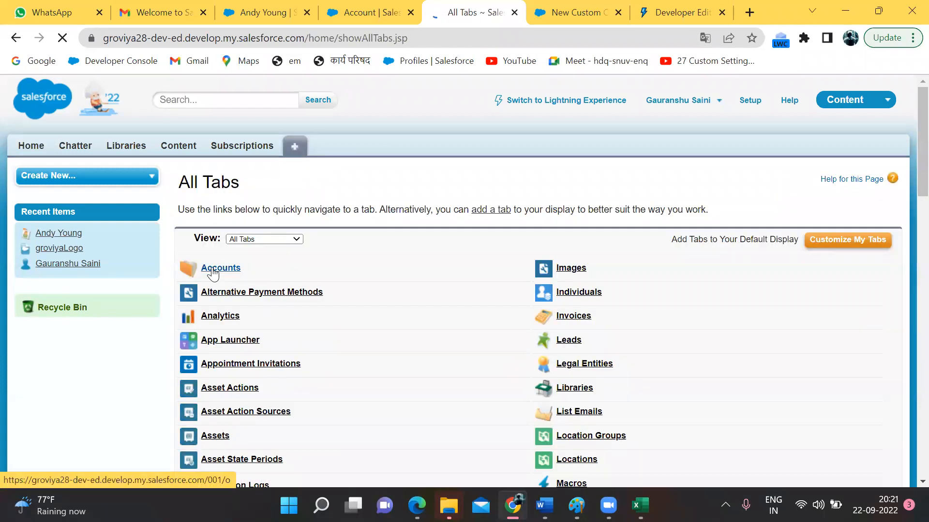
click(213, 270)
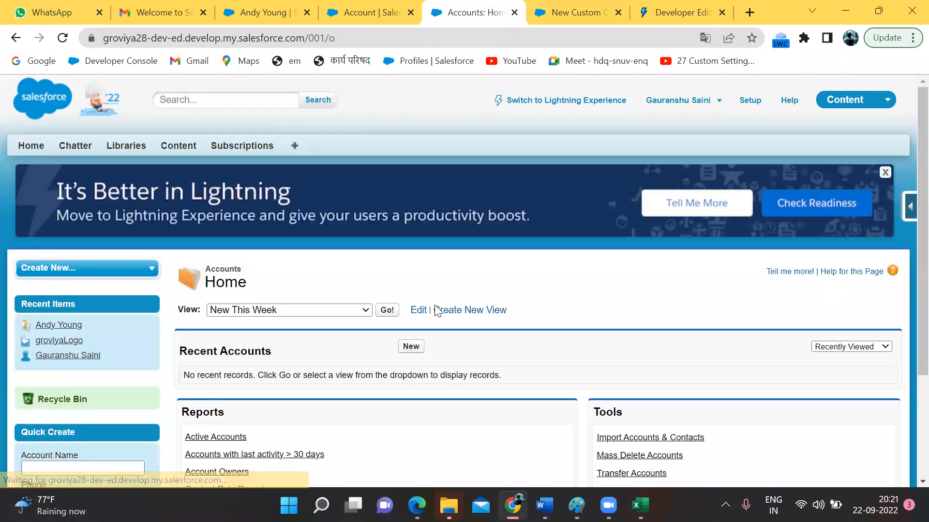
scroll(487, 336, down, 3)
scroll(487, 337, down, 1)
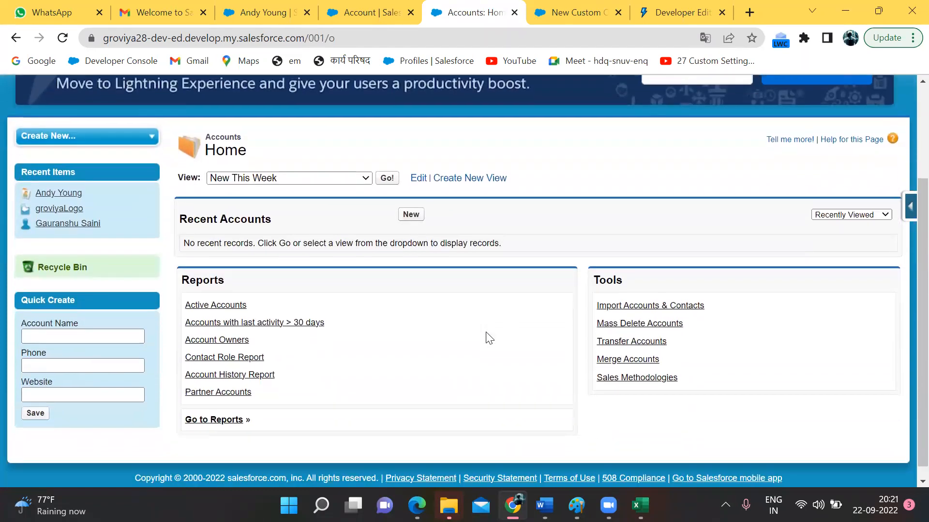
scroll(424, 223, up, 1)
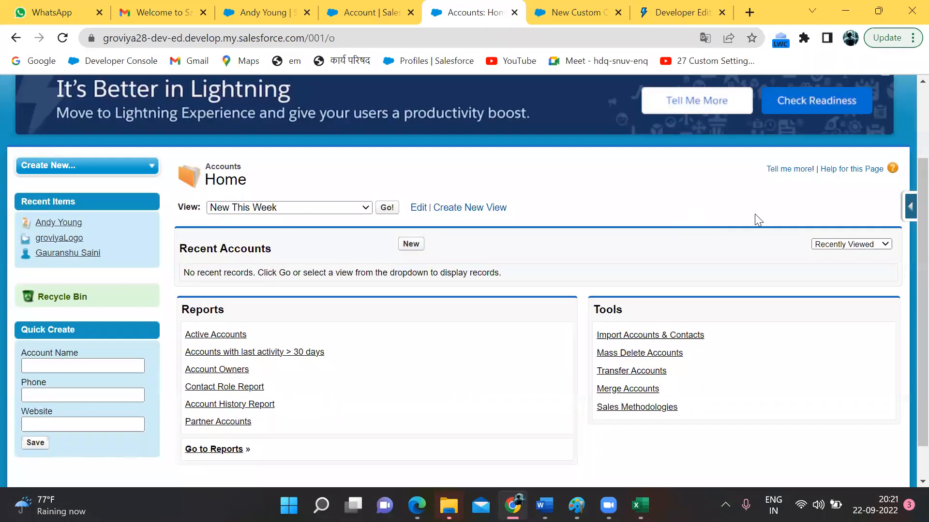
Step: Pick the All Accounts view and open the Burlington Textiles Corp of America account
click(565, 14)
scroll(379, 320, down, 1)
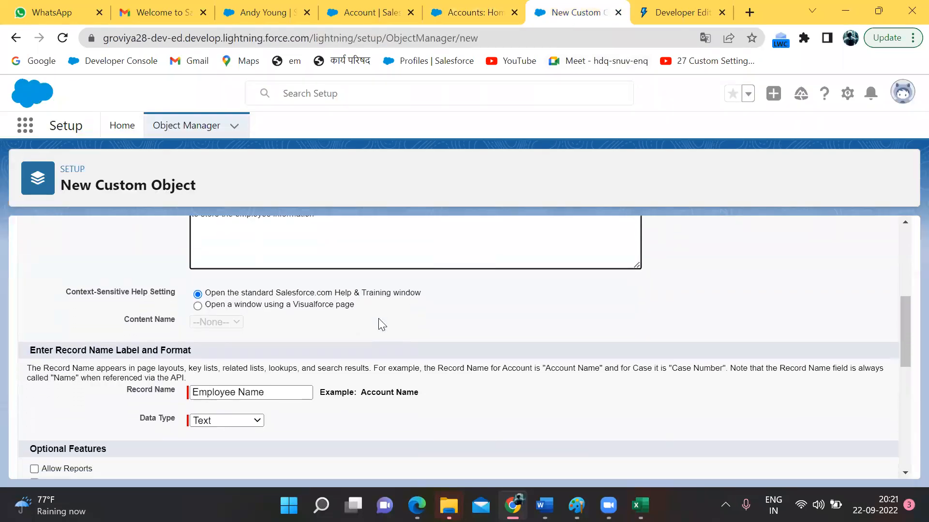
scroll(379, 318, down, 1)
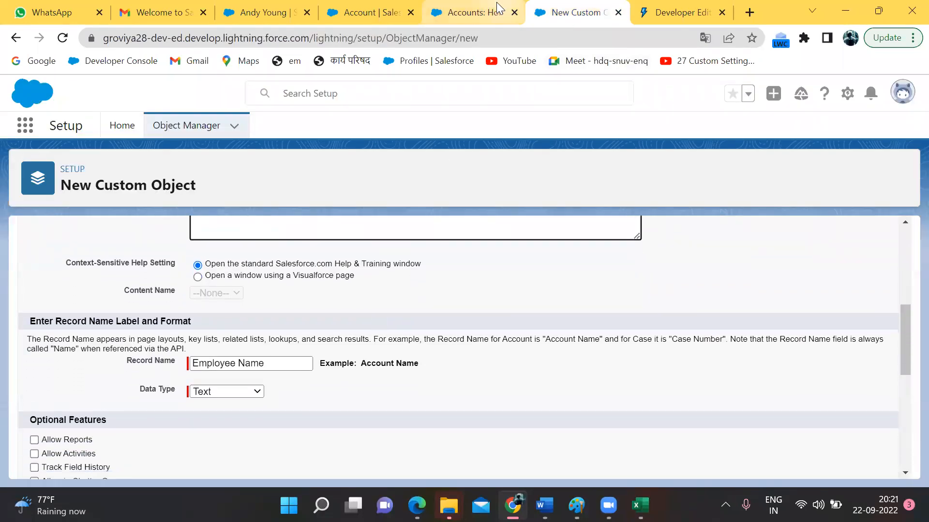
click(474, 12)
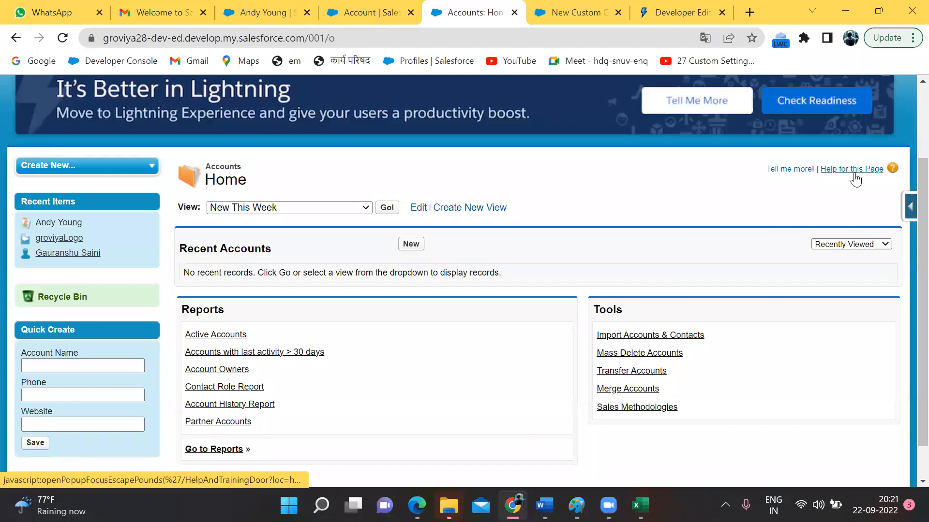
click(322, 208)
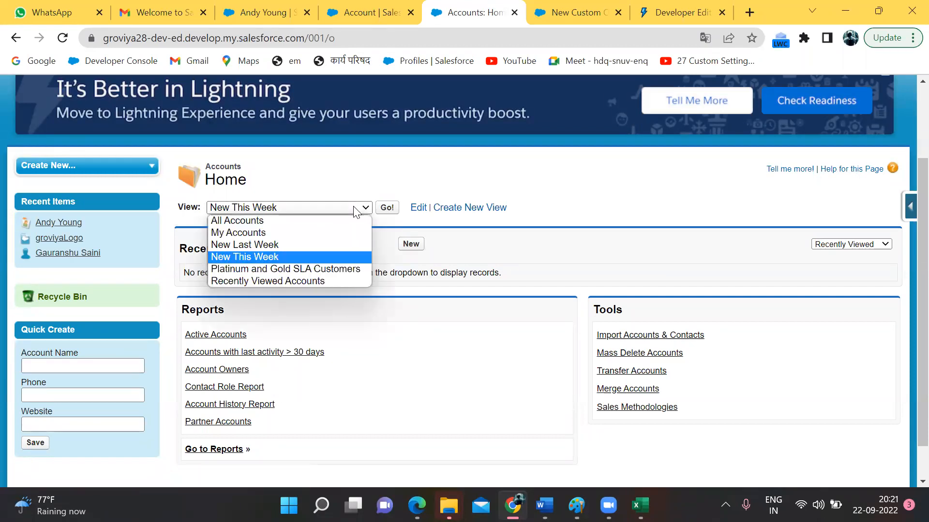
click(324, 221)
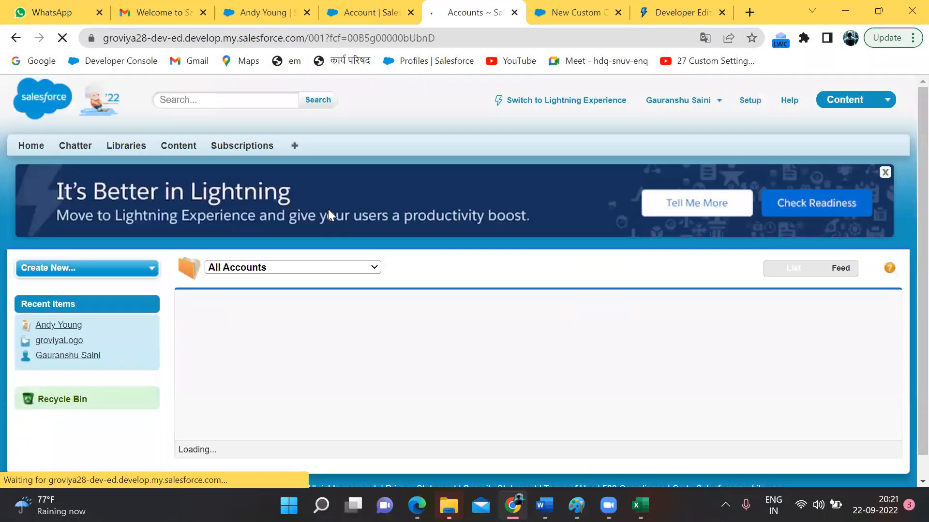
click(284, 342)
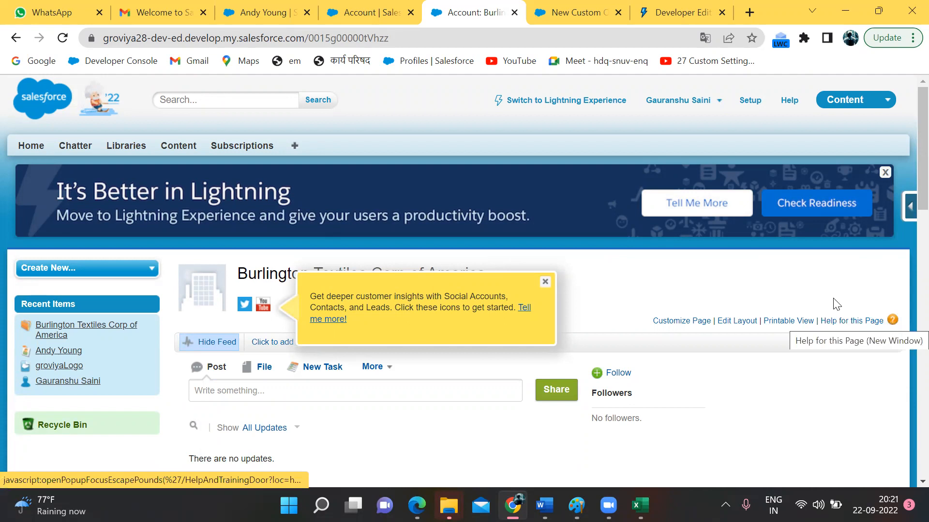
click(573, 12)
scroll(306, 358, up, 2)
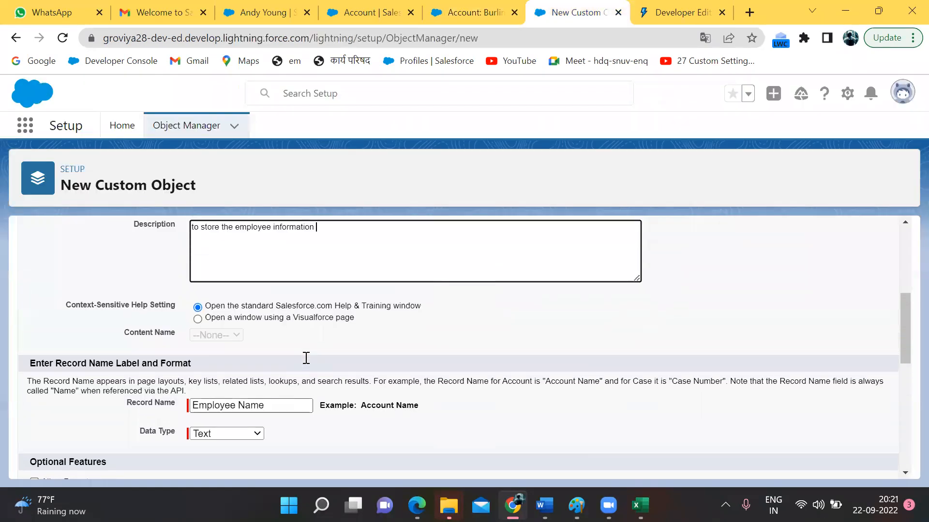
drag(292, 337, 405, 338)
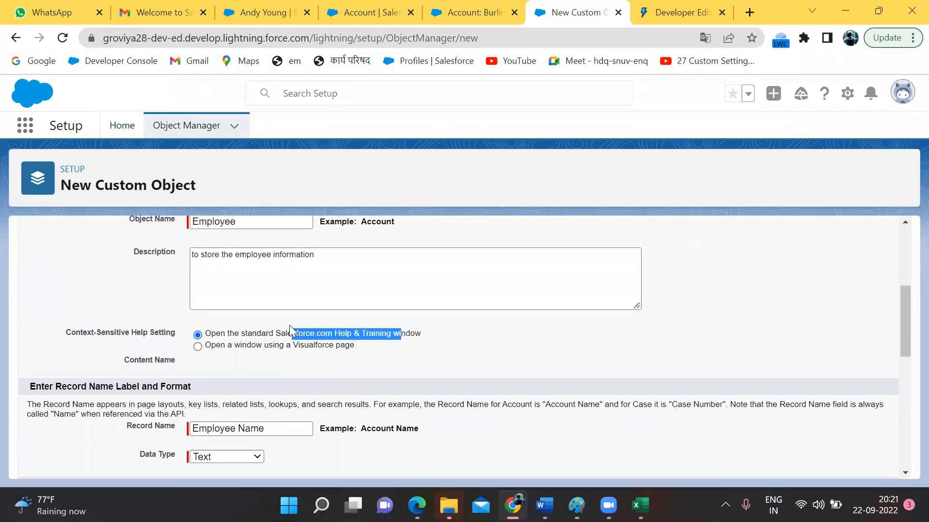
click(360, 334)
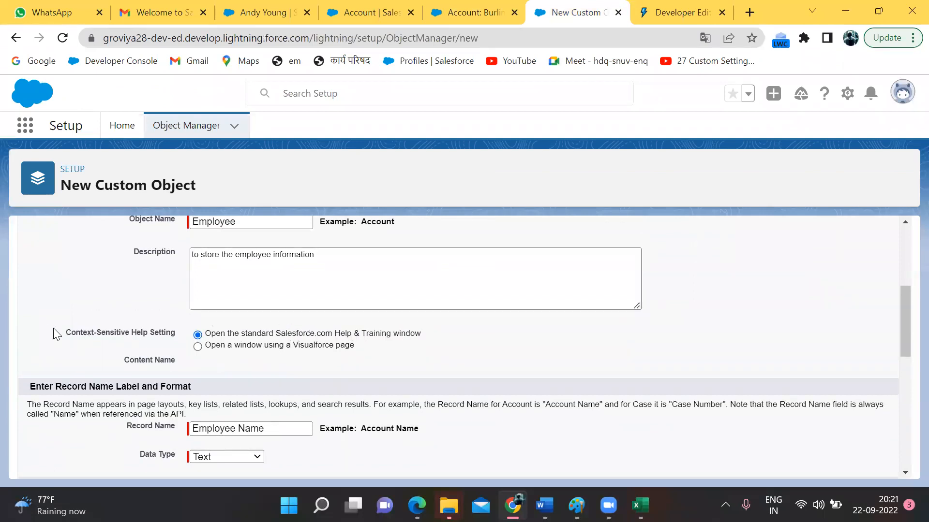
drag(46, 329, 452, 370)
click(452, 370)
double_click(279, 335)
click(198, 347)
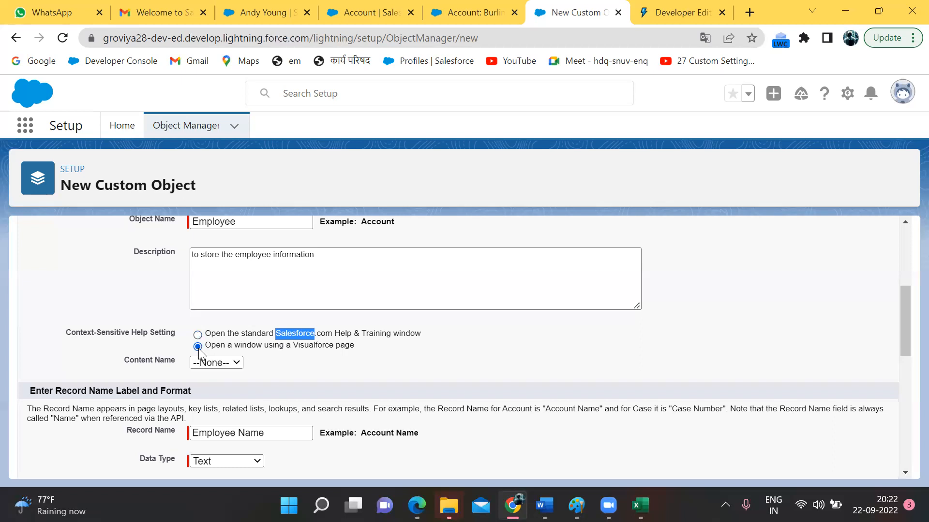
double_click(308, 345)
click(343, 347)
double_click(344, 347)
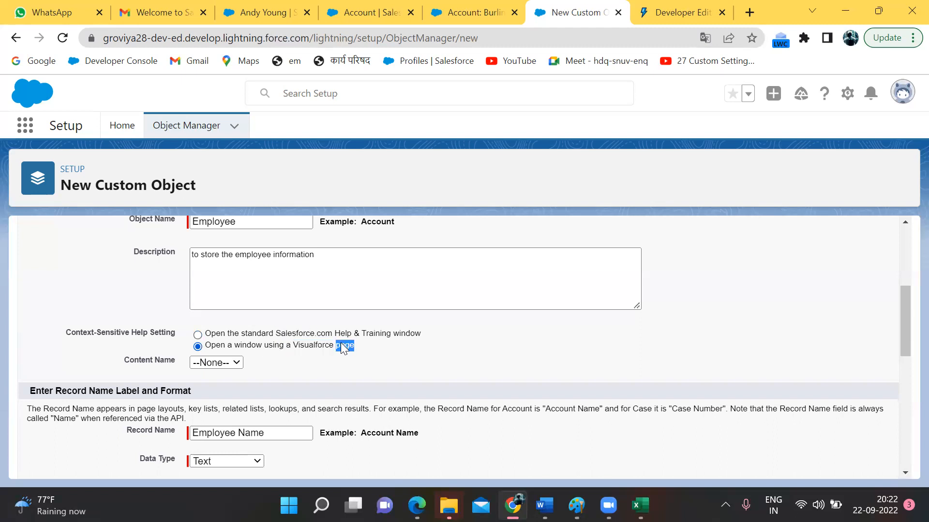
double_click(315, 346)
click(286, 347)
drag(293, 346, 353, 345)
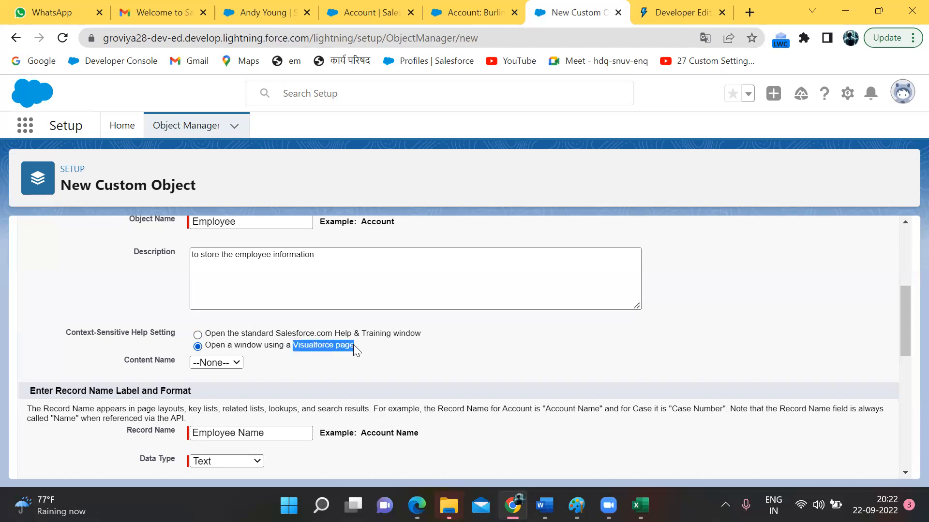
click(354, 345)
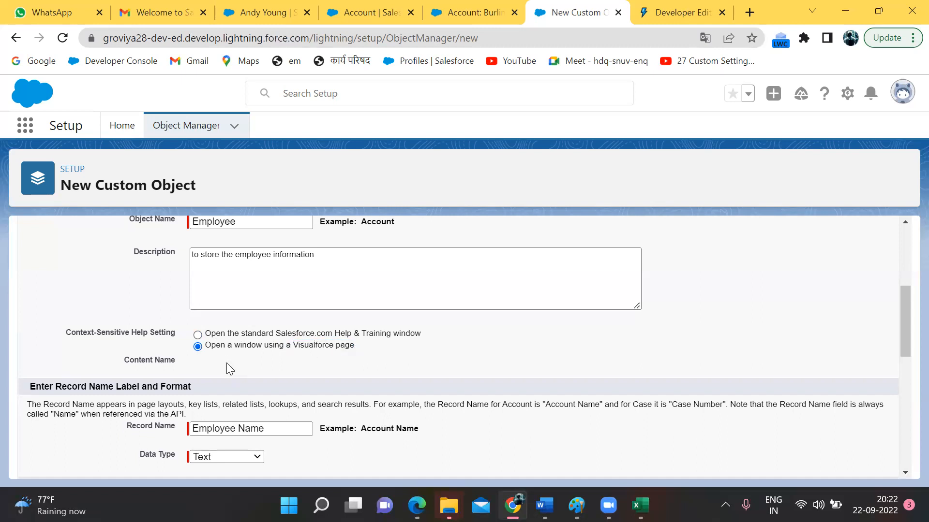
click(197, 346)
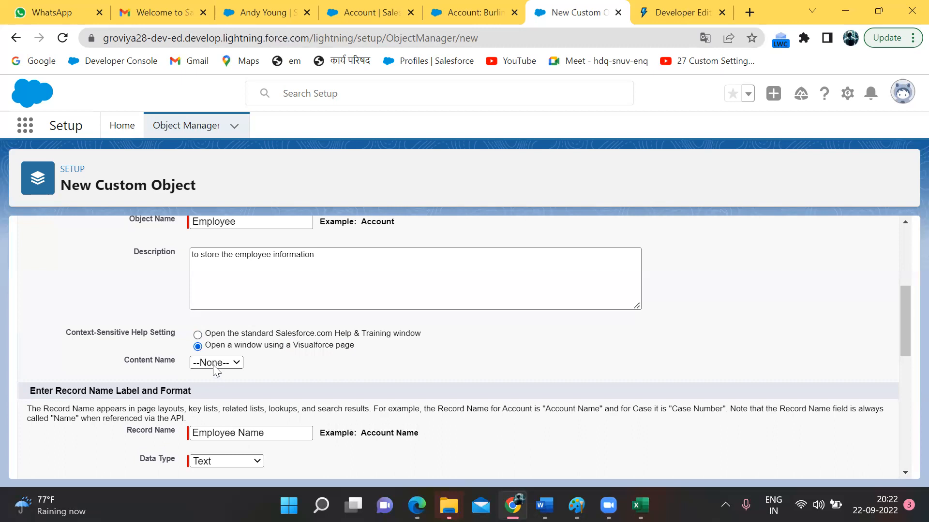
click(217, 366)
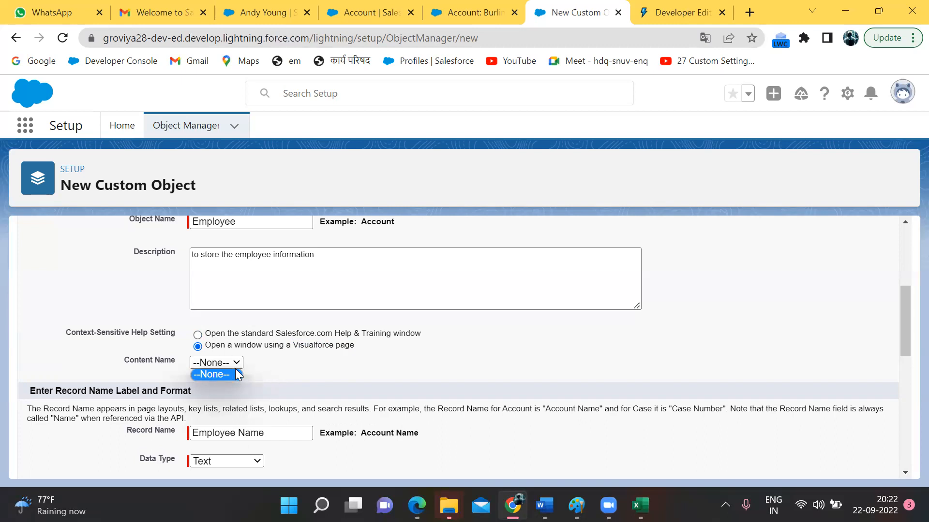
click(198, 336)
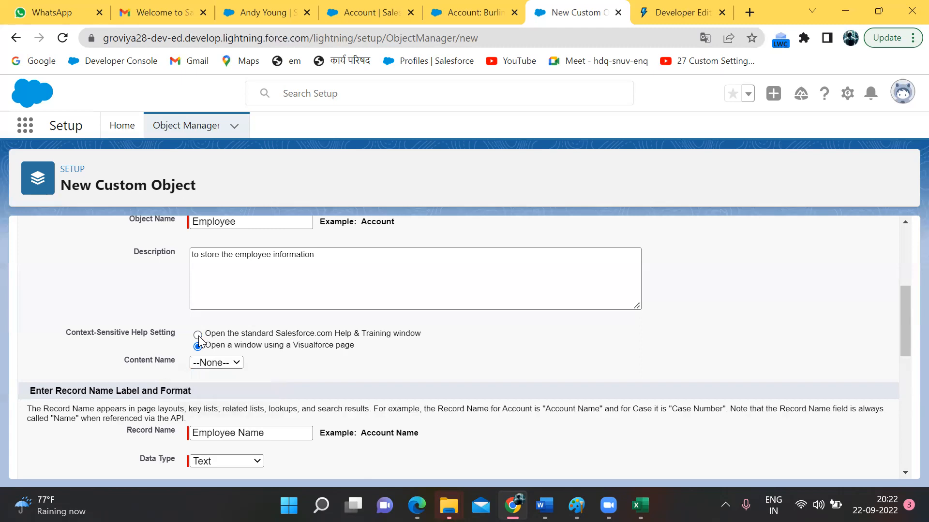
Step: Review the object information section of the New Custom Object form
scroll(199, 336, up, 2)
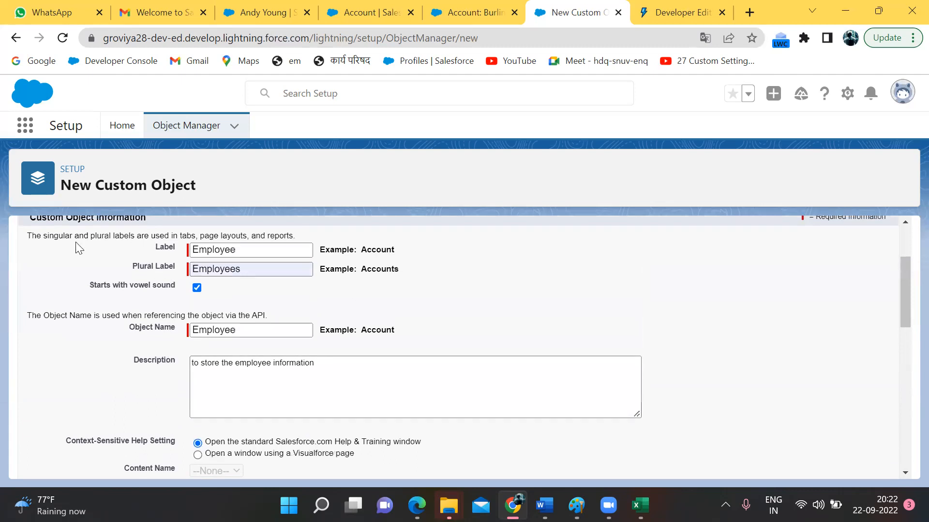
drag(74, 235, 382, 416)
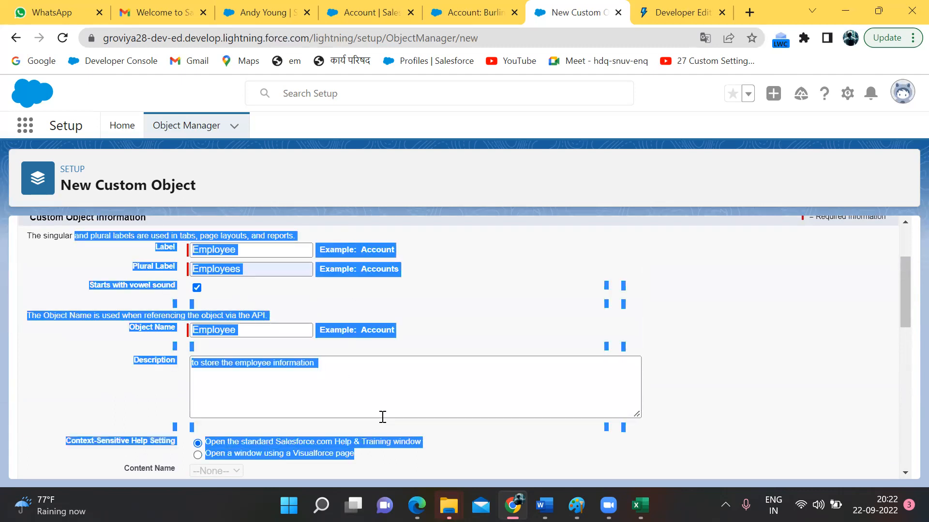
click(382, 417)
scroll(382, 414, down, 2)
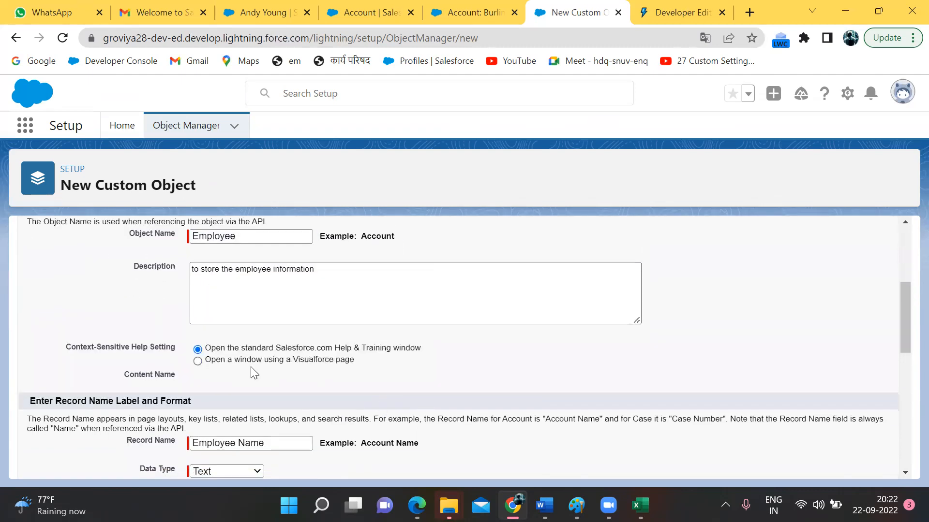
scroll(251, 367, down, 1)
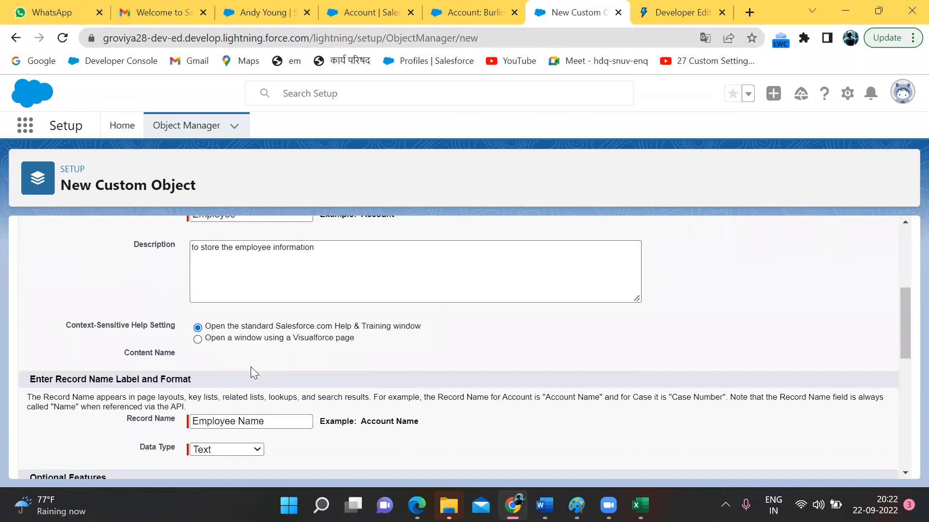
scroll(250, 366, down, 3)
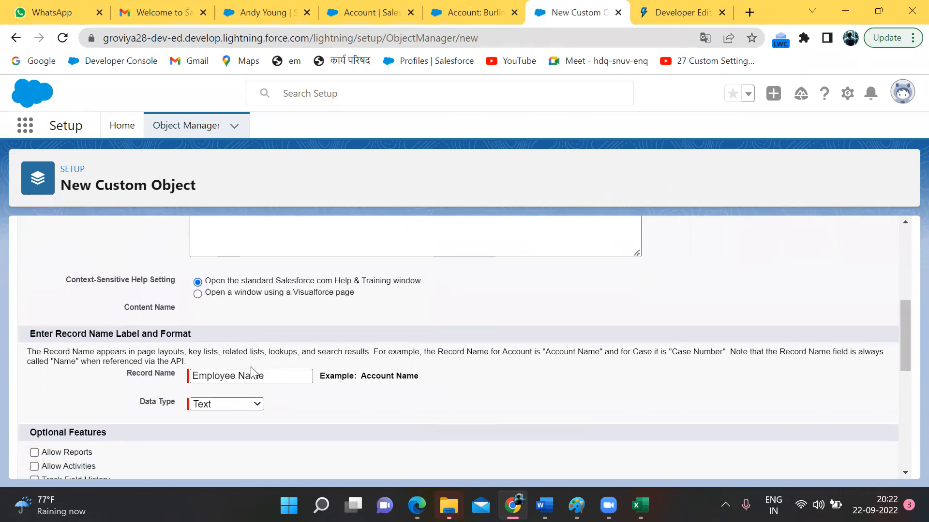
Step: Set the Record Name data type to Auto Number
drag(108, 337, 370, 389)
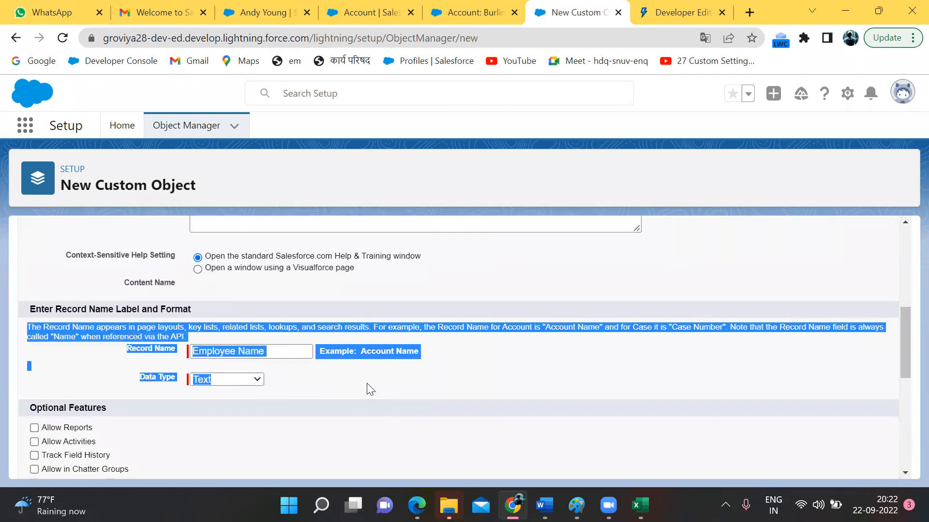
click(366, 384)
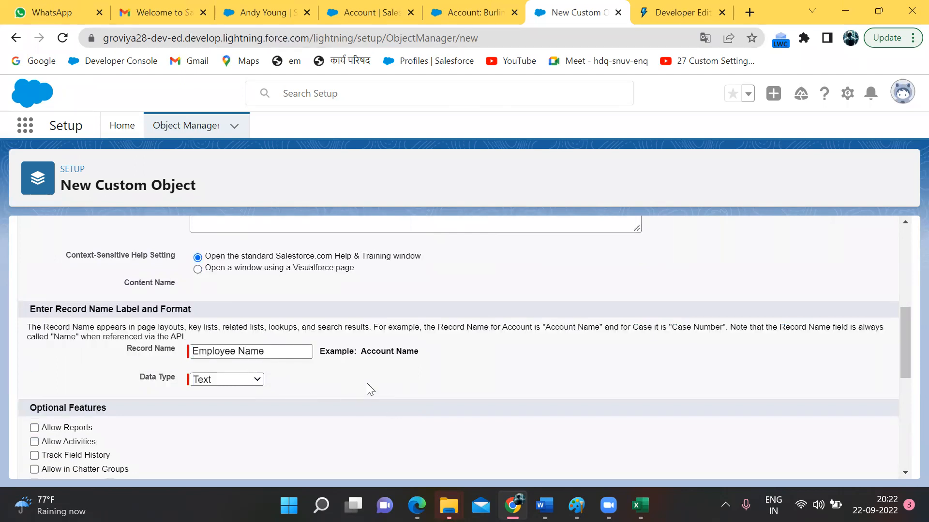
click(249, 381)
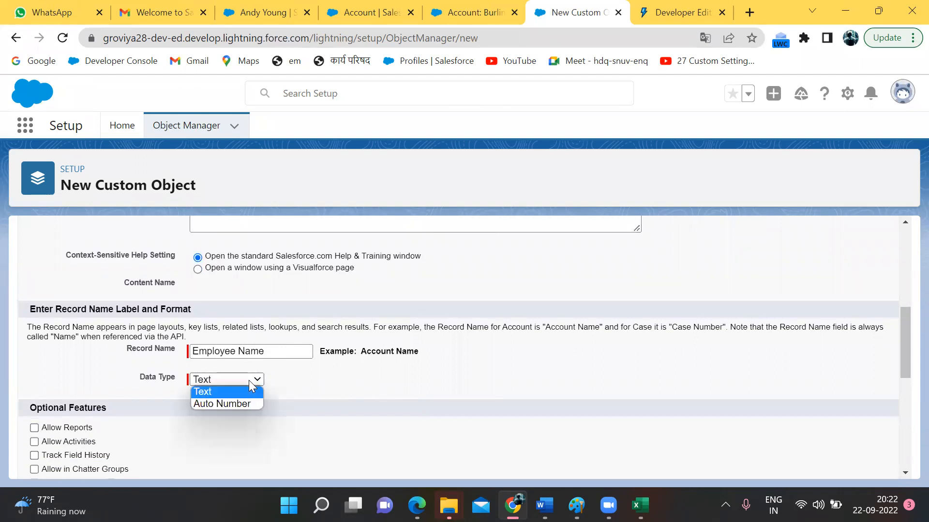
click(237, 406)
scroll(237, 405, up, 3)
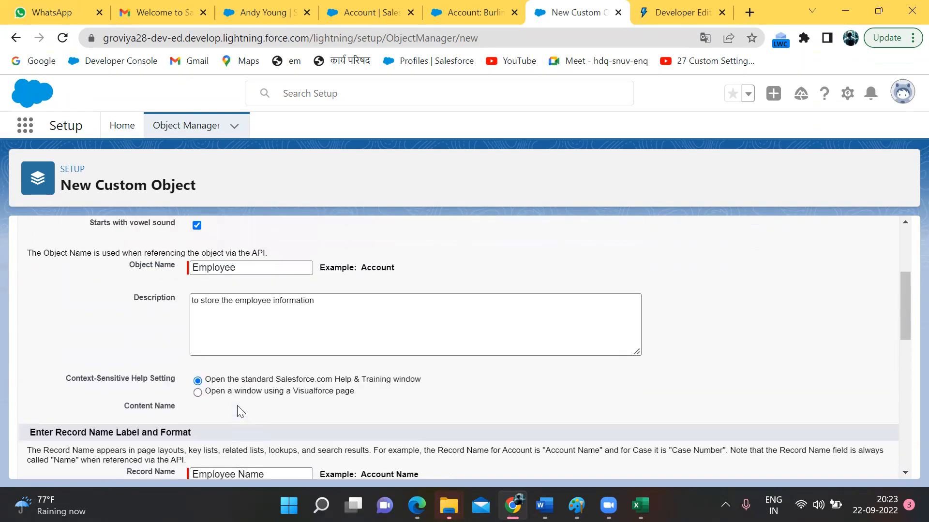
scroll(235, 339, up, 1)
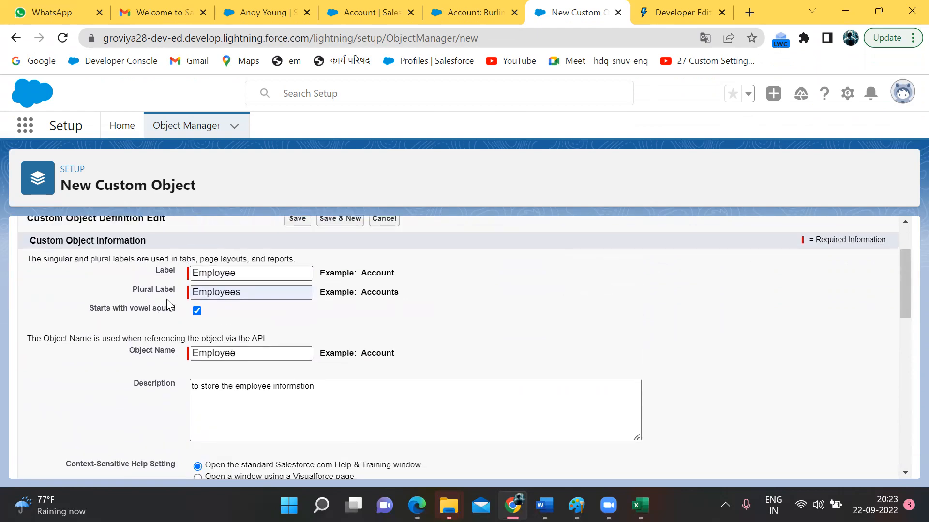
scroll(189, 260, down, 5)
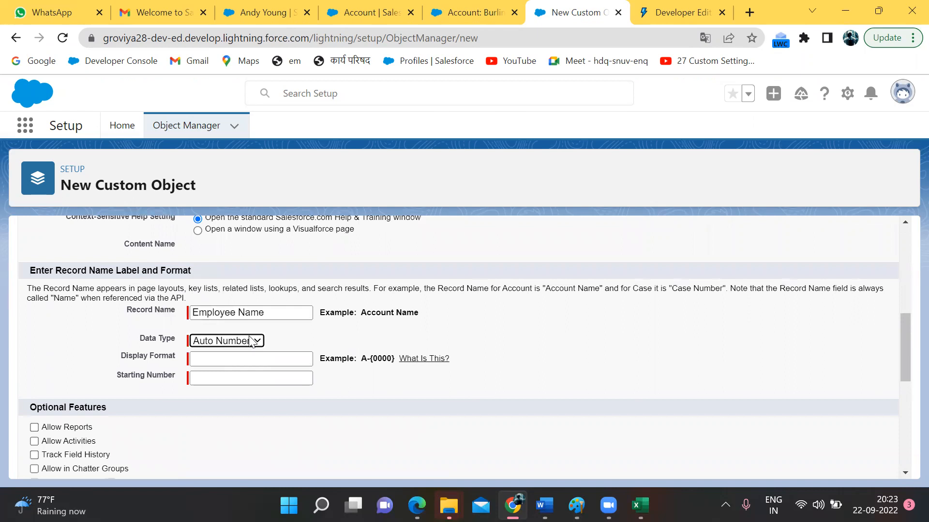
Step: Rename the Record Name label to 'Employee Id'
click(258, 315)
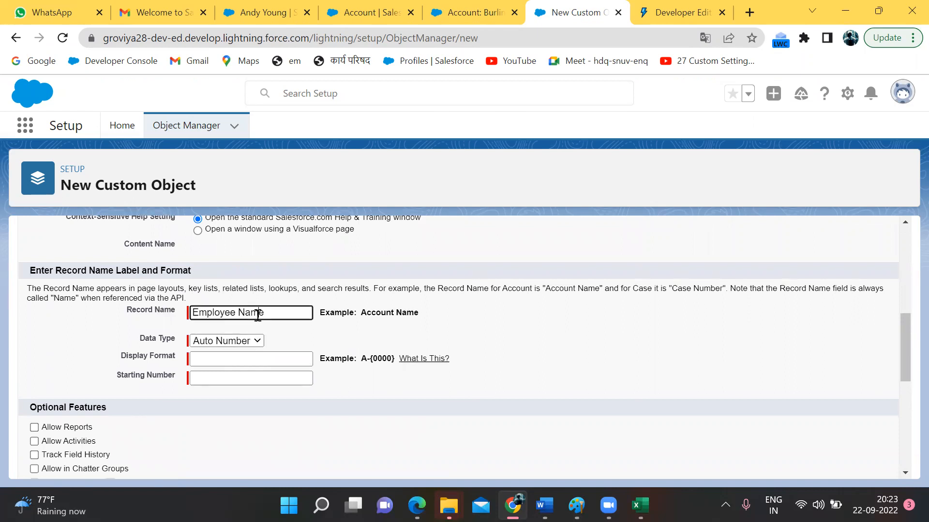
double_click(258, 314)
key(BackSpace)
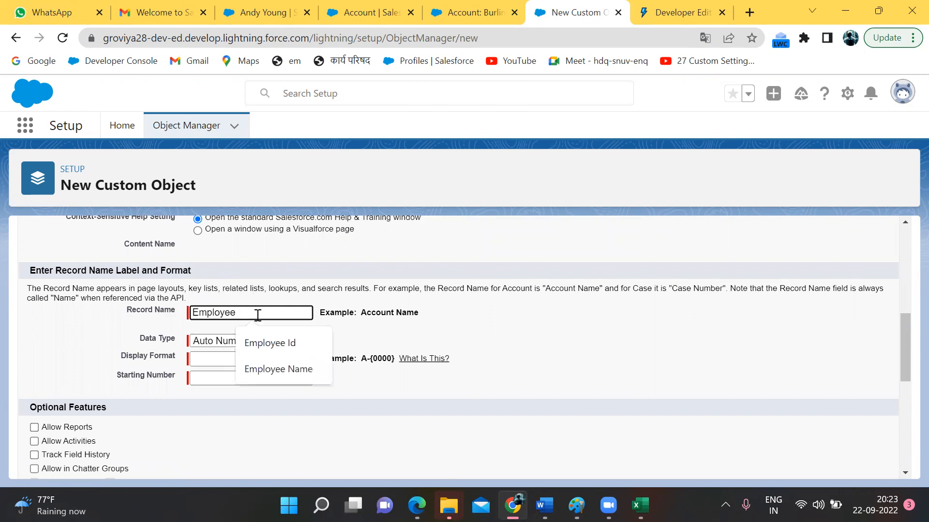
text(Id)
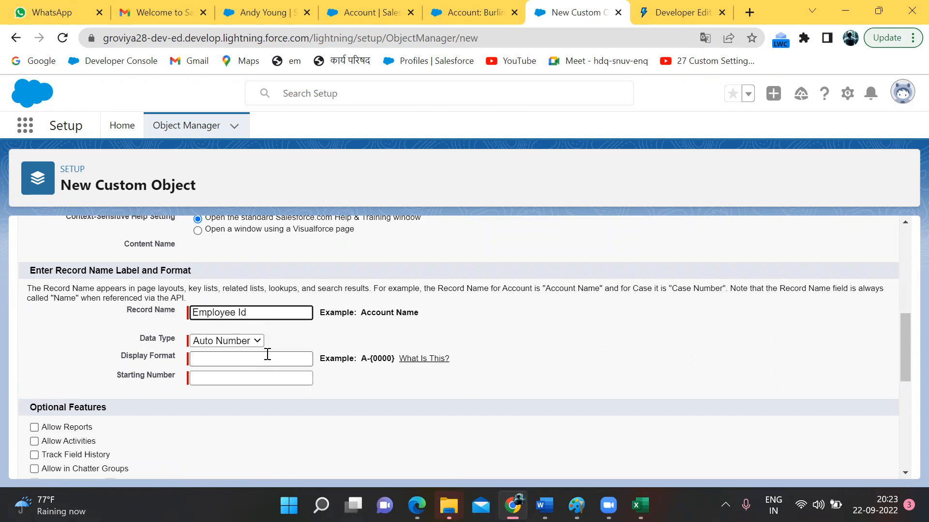
double_click(159, 356)
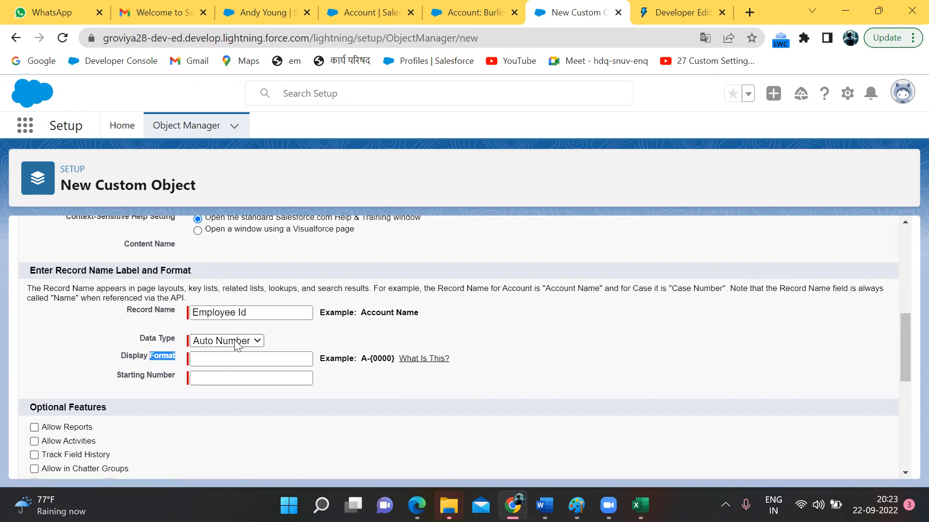
Step: Set the auto-number Display Format to Emp-{0000} and Starting Number to 0001
click(233, 357)
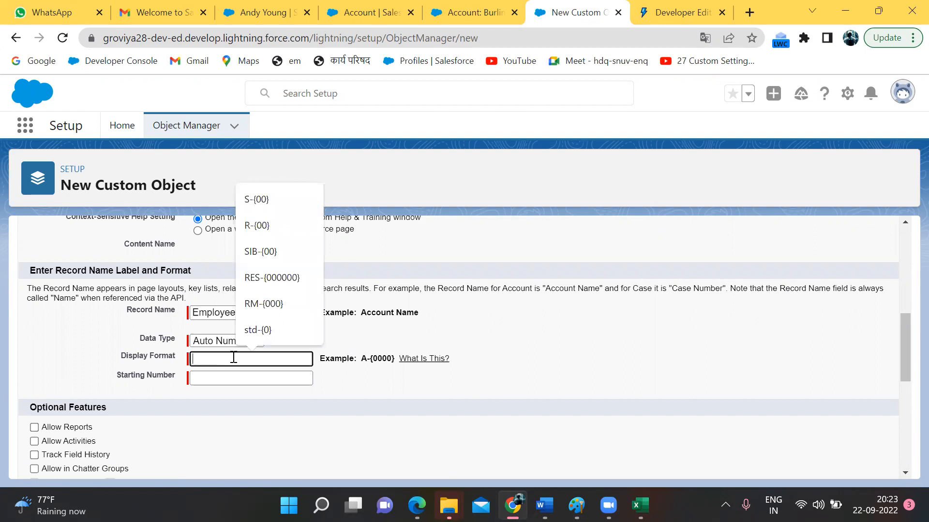
text(Emp-{)
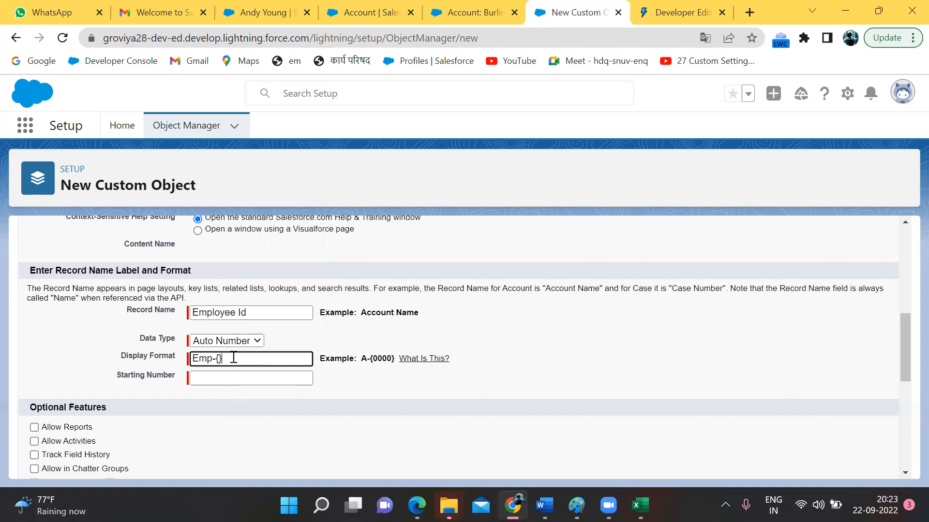
text(}0000)
click(225, 376)
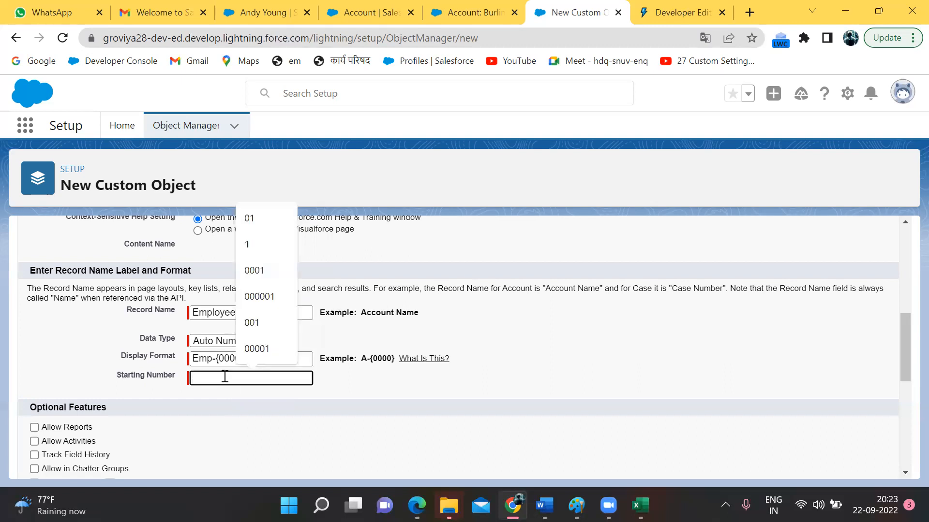
text(0001)
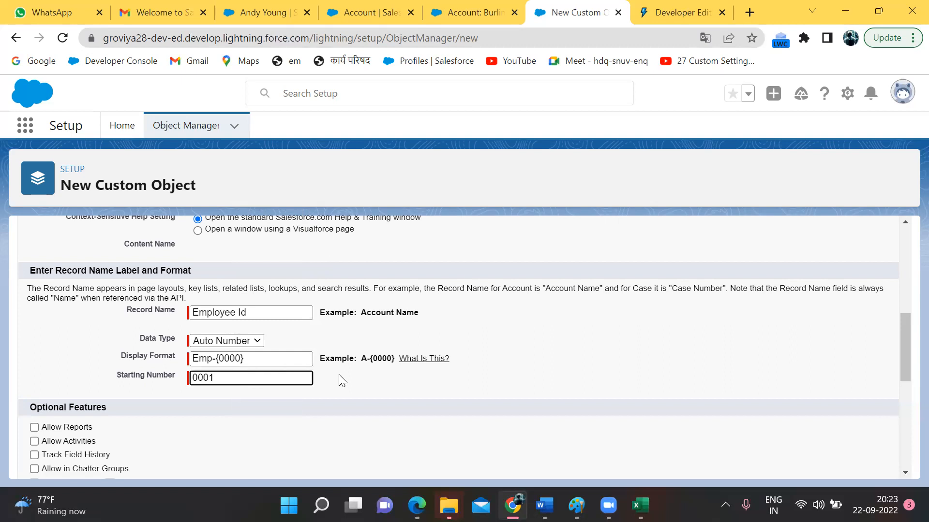
click(342, 380)
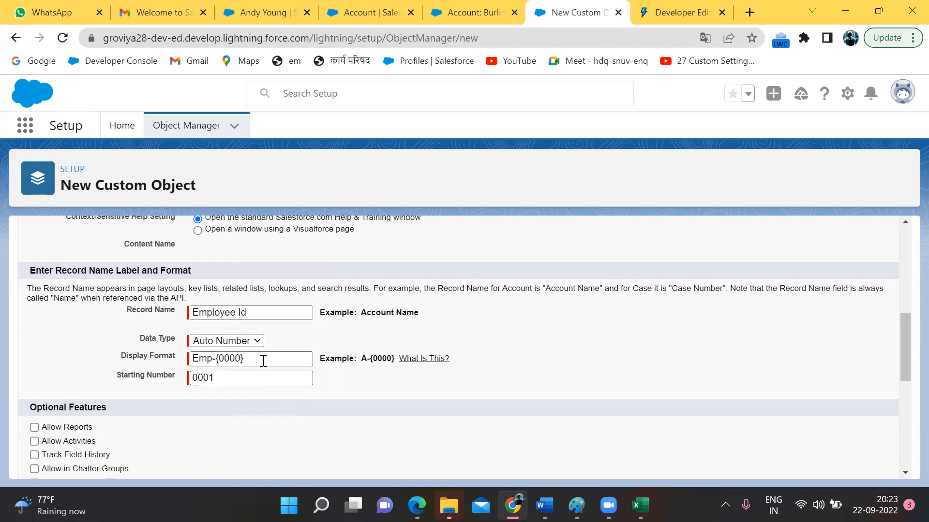
Step: Tick Allow Activities, Track Field History and Allow in Chatter Groups under Optional Features
scroll(263, 362, down, 1)
scroll(264, 361, down, 3)
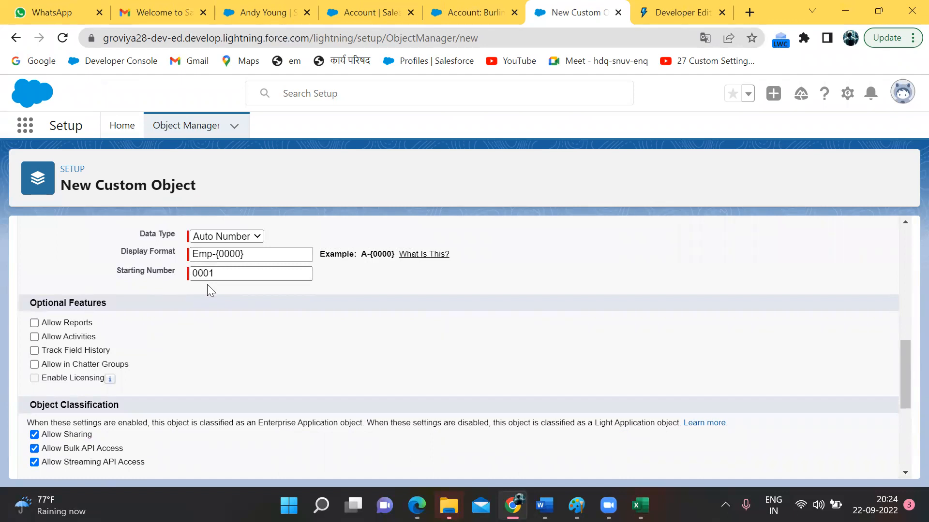
scroll(207, 284, up, 2)
scroll(207, 284, down, 3)
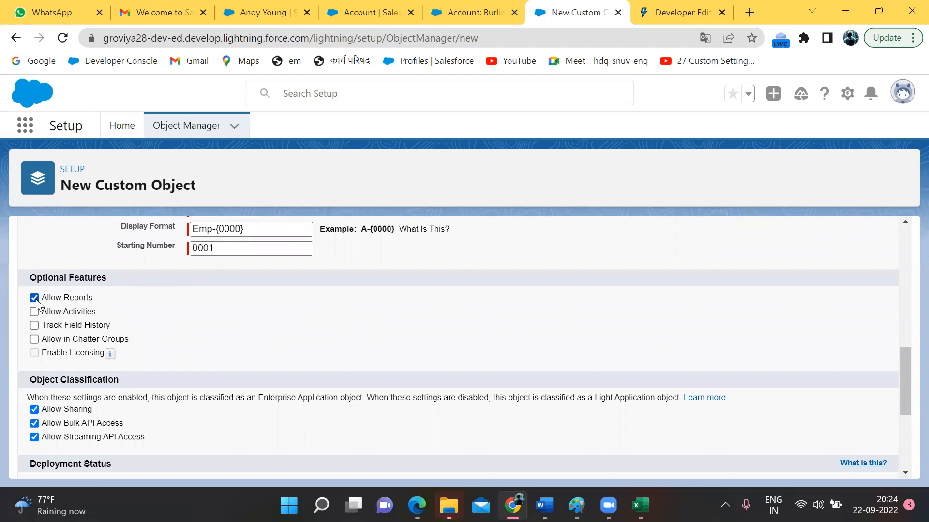
scroll(36, 299, up, 1)
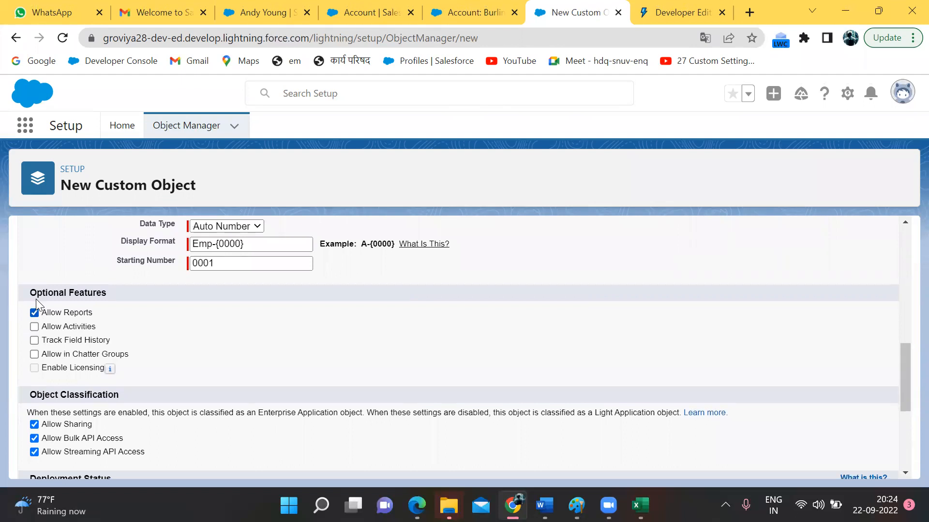
click(33, 332)
click(35, 341)
click(35, 355)
scroll(166, 363, down, 1)
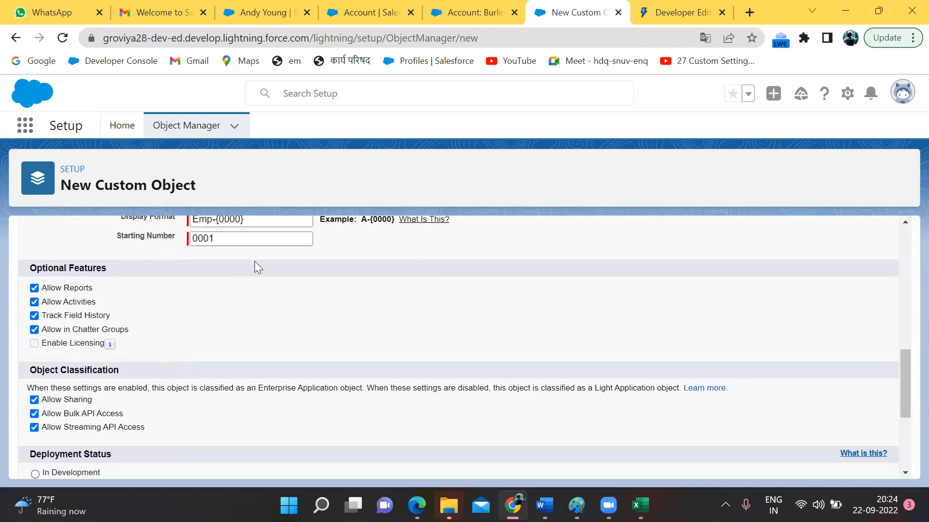
click(367, 13)
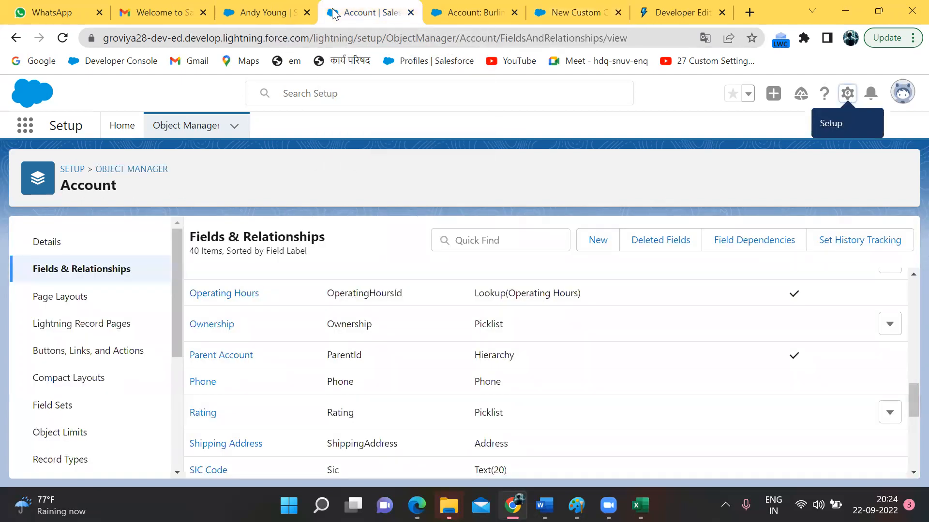
click(282, 11)
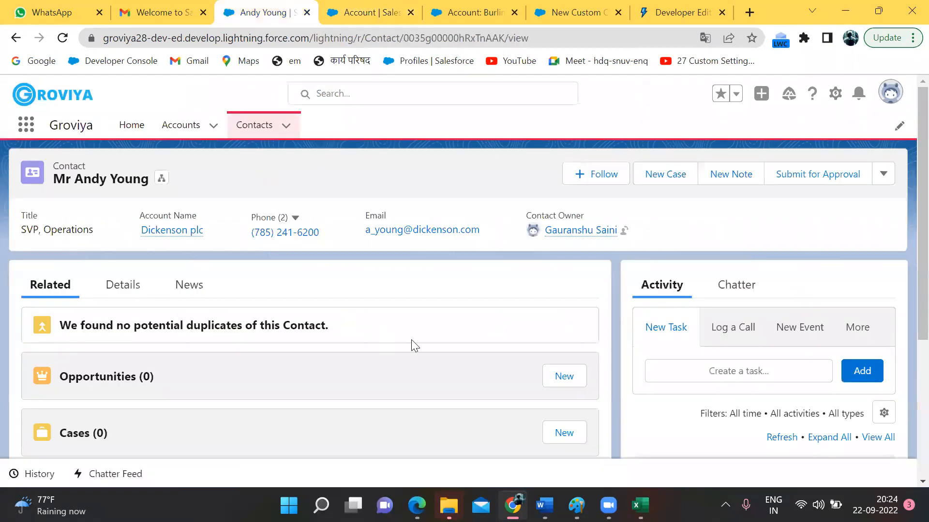
scroll(413, 344, down, 1)
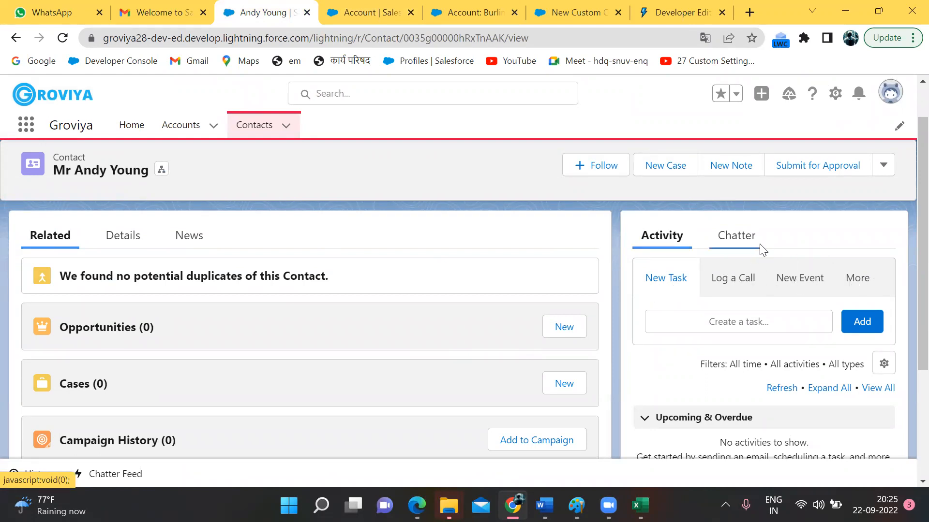
click(736, 237)
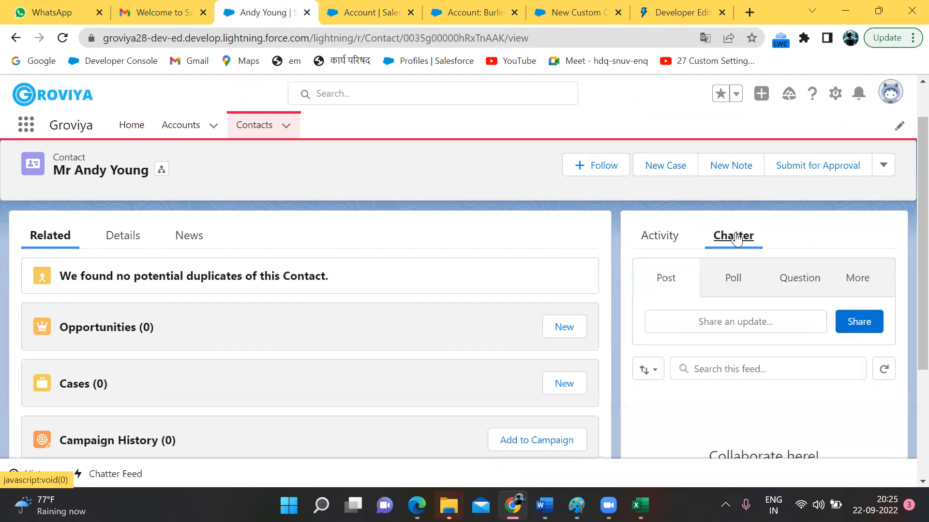
click(669, 237)
click(717, 236)
click(358, 12)
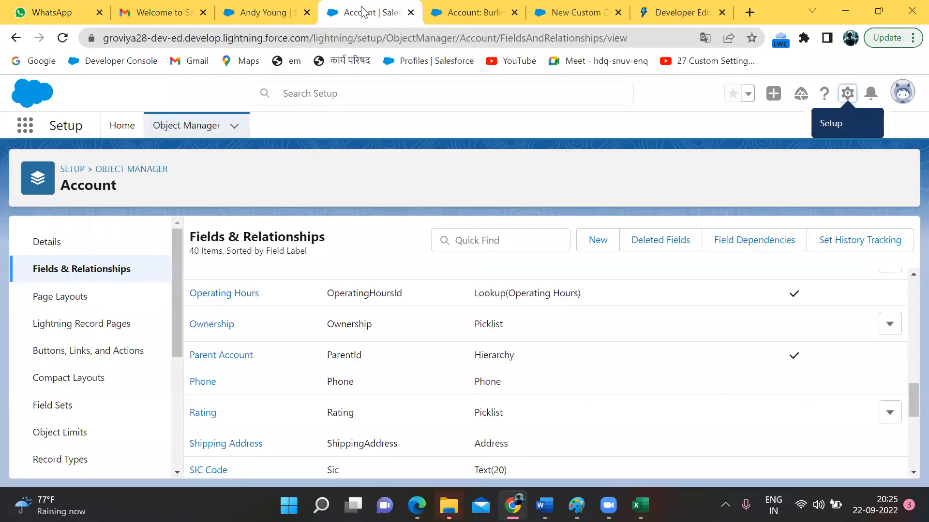
click(450, 10)
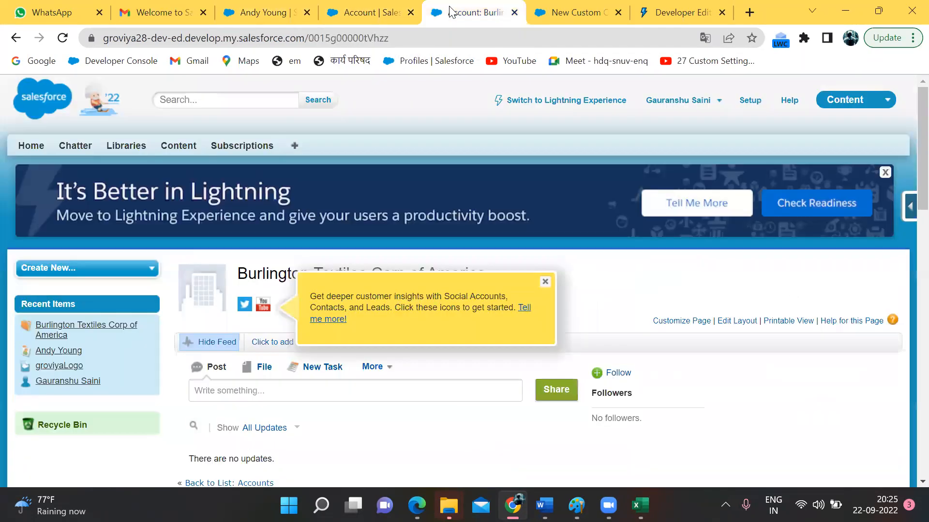
click(573, 14)
Step: Tick Allow Search and add the Notes and Attachments related list to the default layout
scroll(329, 291, down, 3)
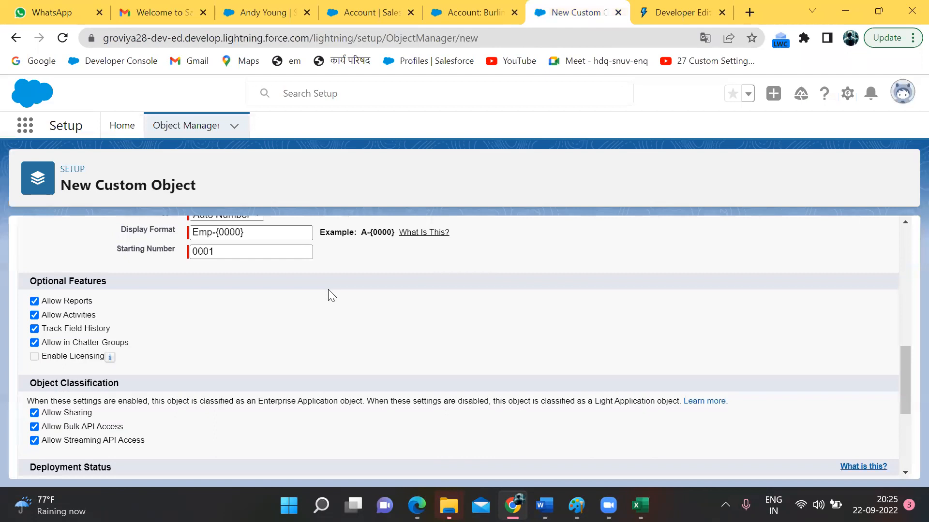
scroll(328, 290, down, 5)
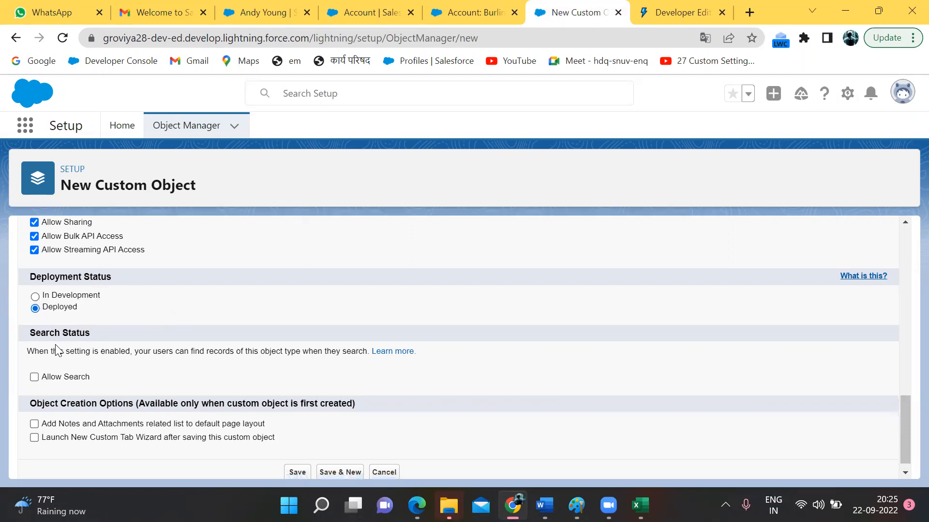
scroll(57, 350, down, 1)
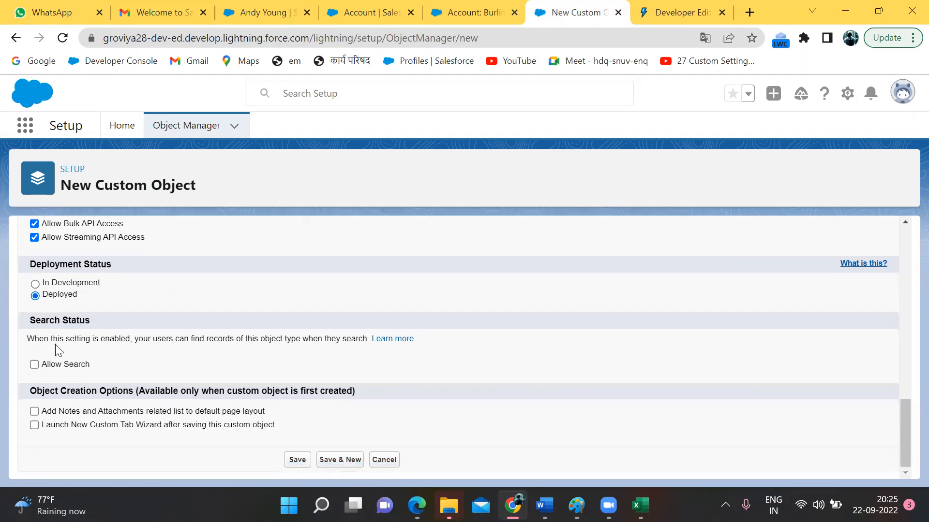
click(34, 365)
scroll(112, 380, up, 10)
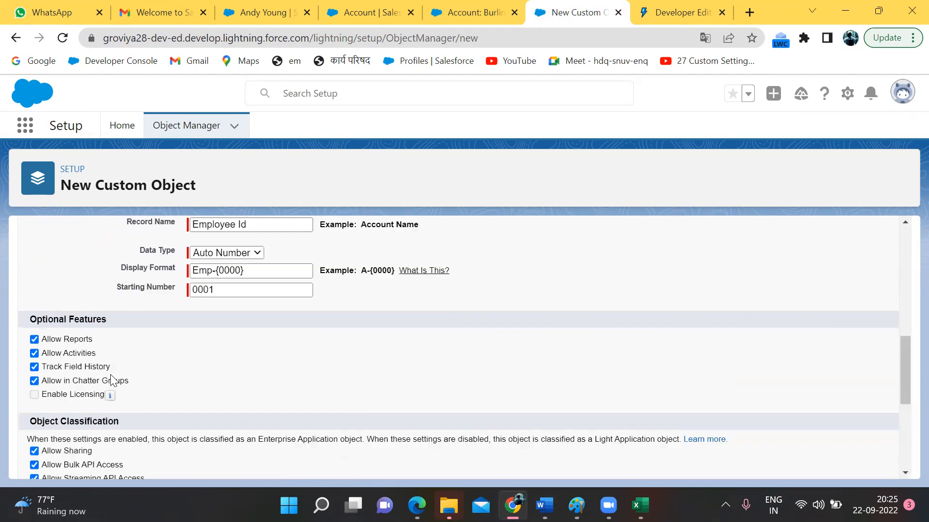
scroll(191, 333, down, 10)
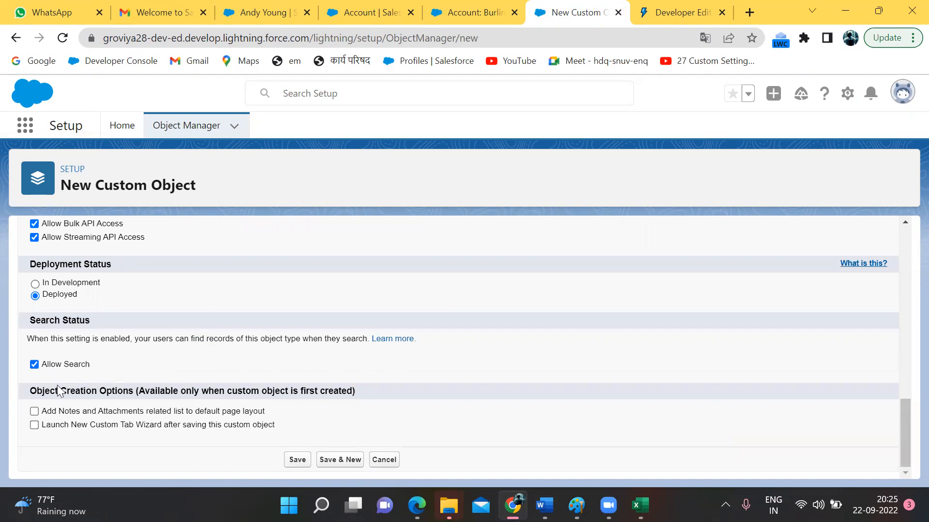
click(34, 412)
click(472, 11)
click(379, 6)
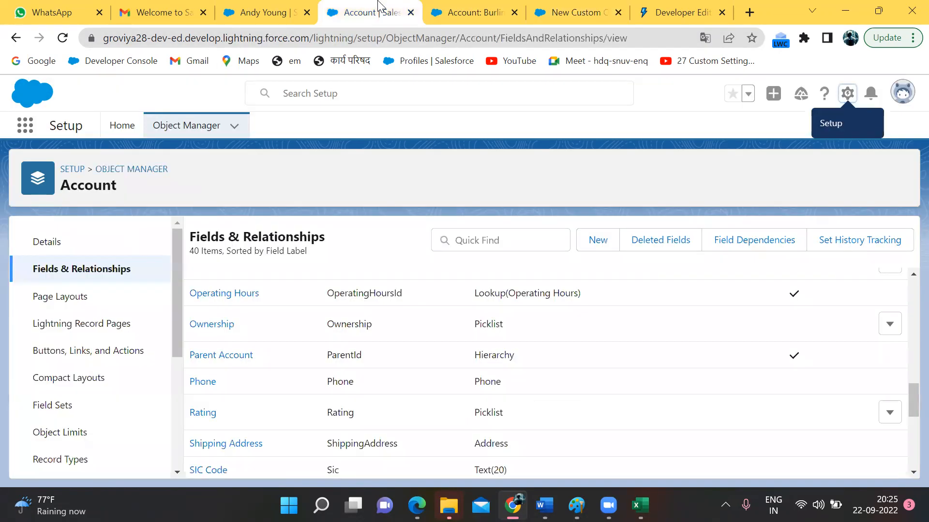
click(246, 10)
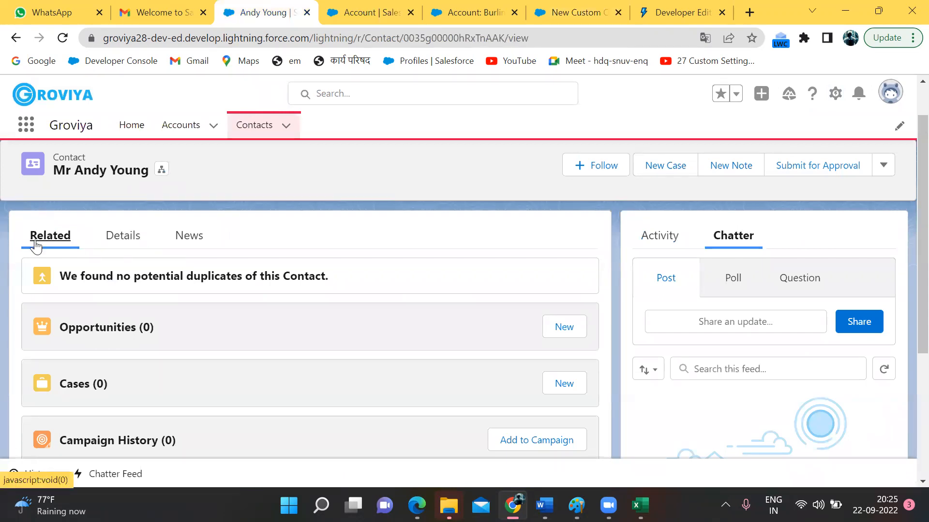
scroll(109, 309, down, 5)
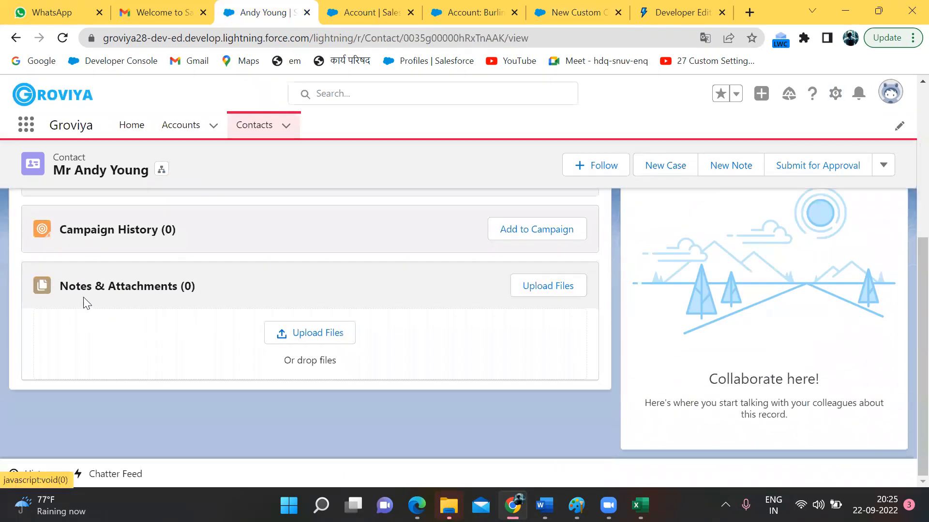
click(313, 339)
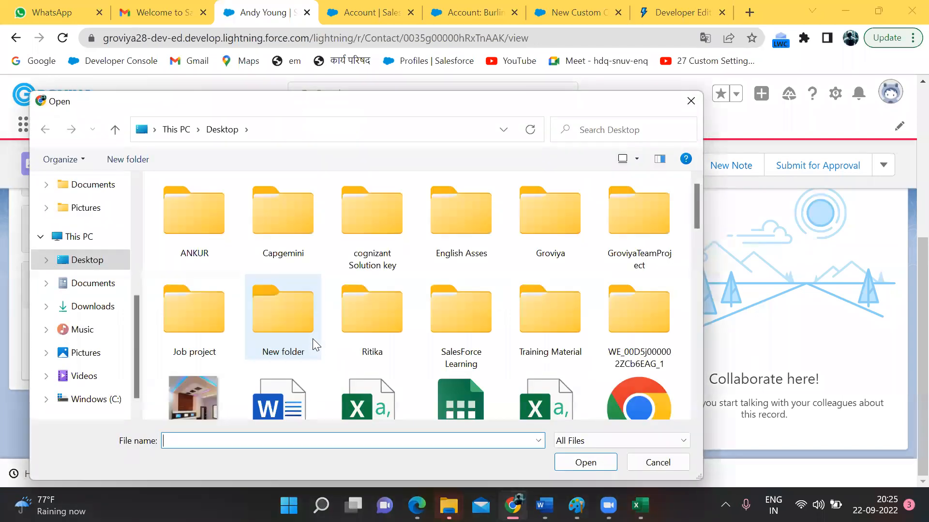
click(693, 104)
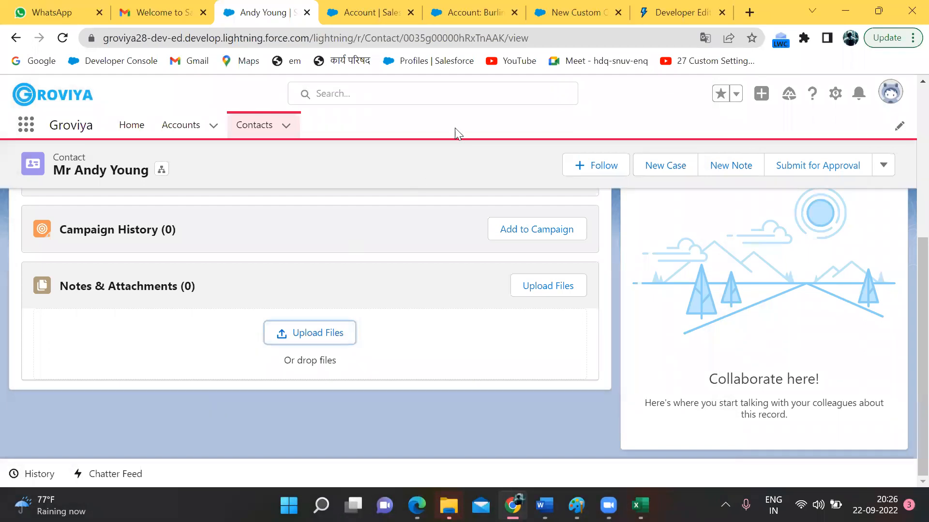
click(564, 13)
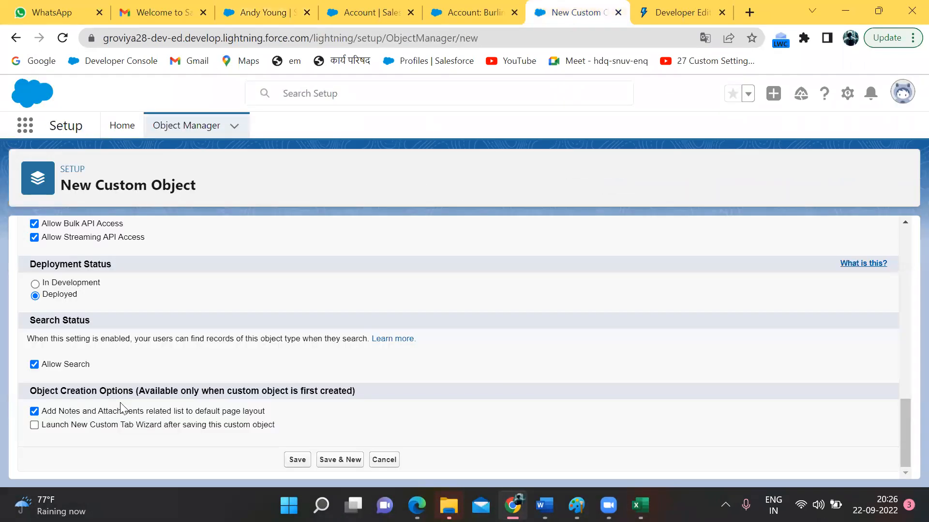
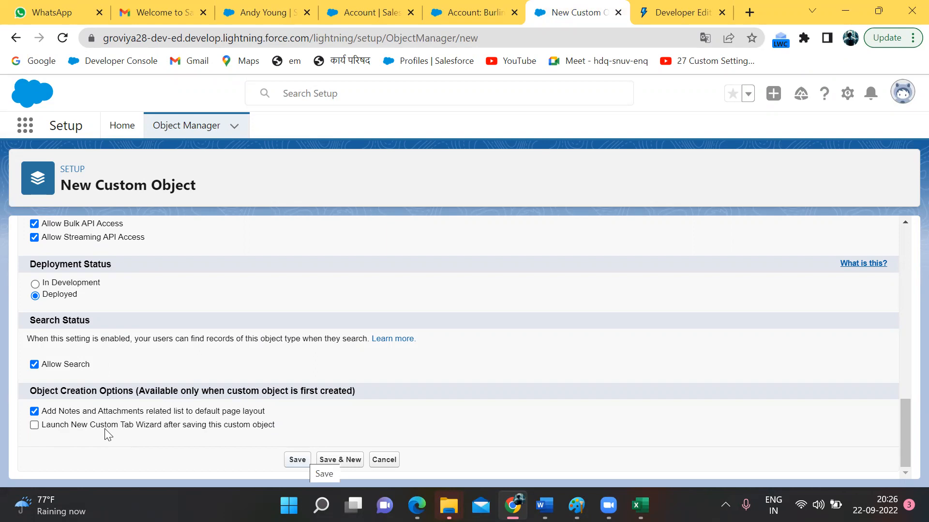
Step: Save the Employee__c custom object and view its four fields under Fields & Relationships
click(300, 459)
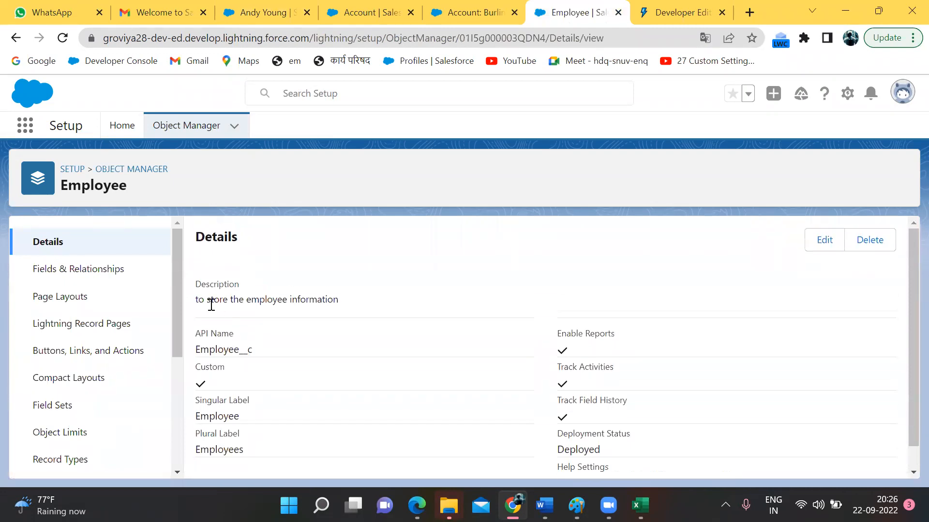
double_click(205, 350)
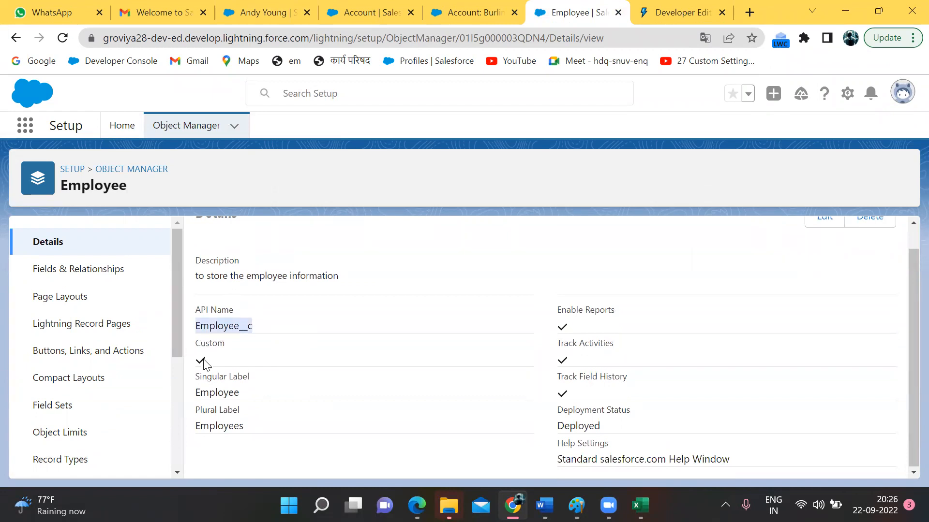
click(203, 363)
click(107, 279)
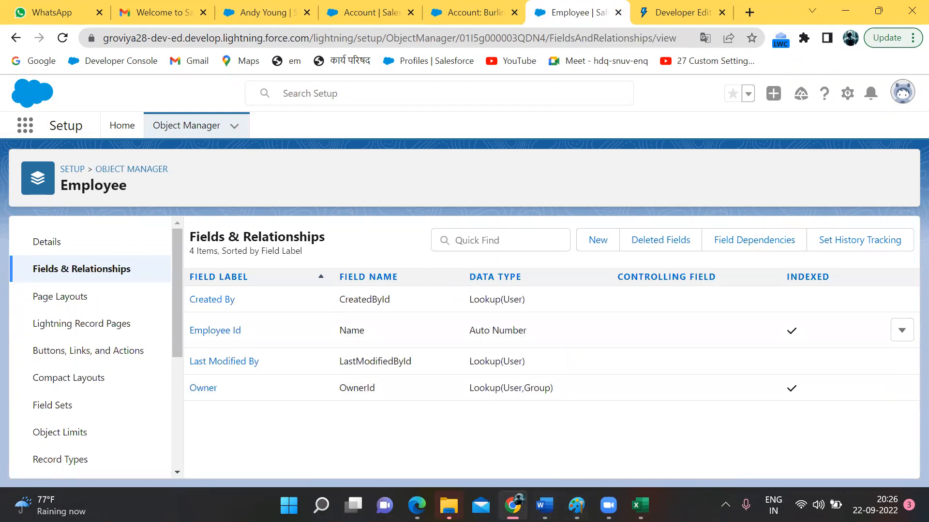
Step: Add a two-line orange Paint note: 'whenever i will create custom object so 4 standard field will automatically create .'
mouse_move(576, 505)
click(545, 422)
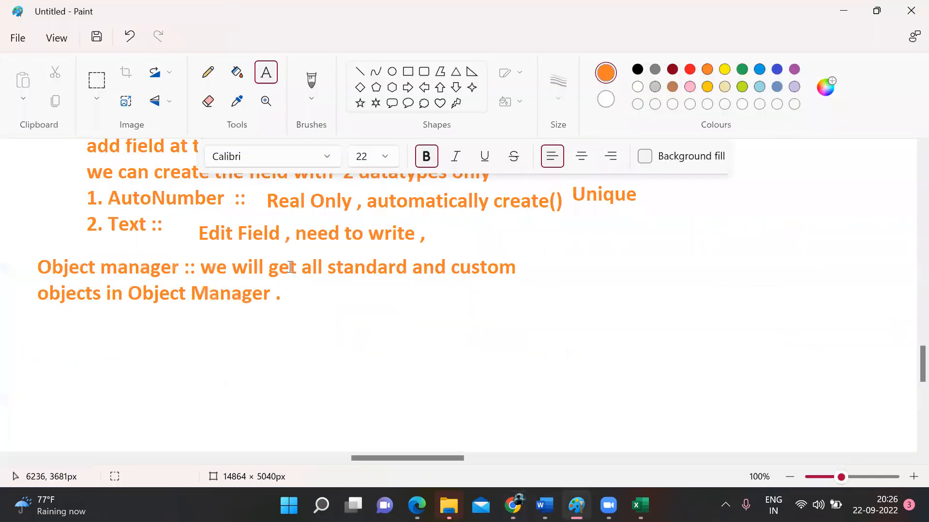
scroll(300, 266, down, 5)
drag(29, 163, 512, 313)
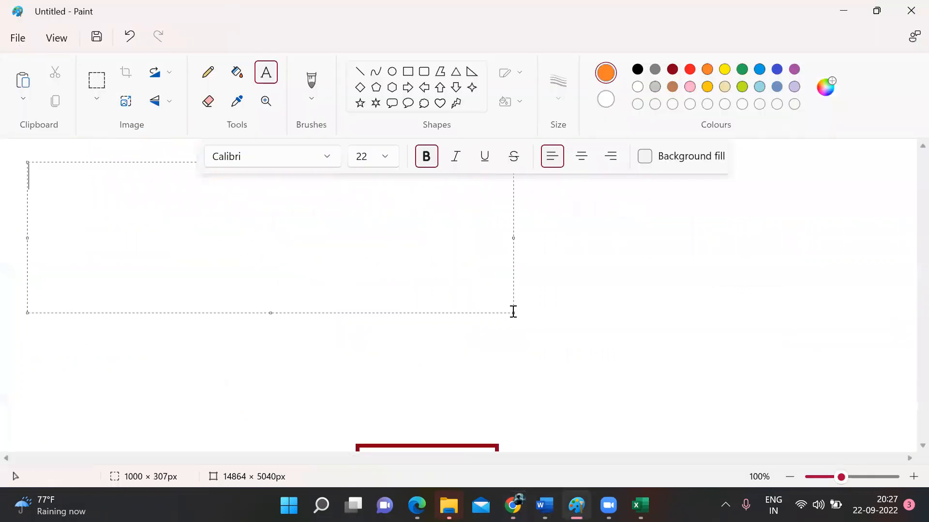
text(wheneve)
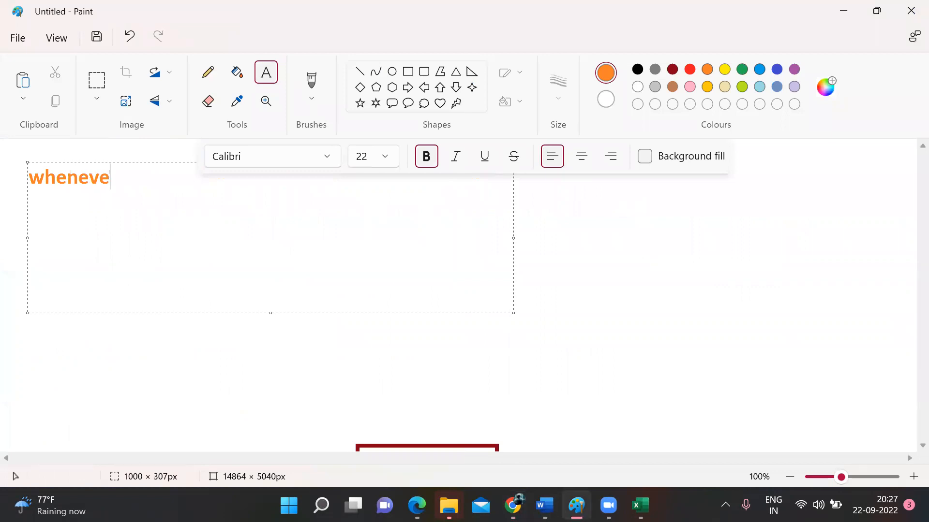
text(r i will )
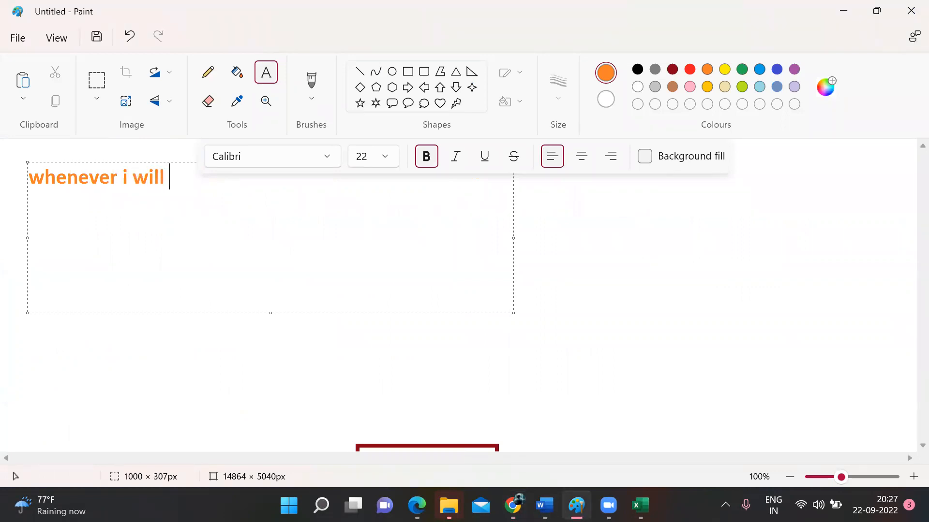
text(create c)
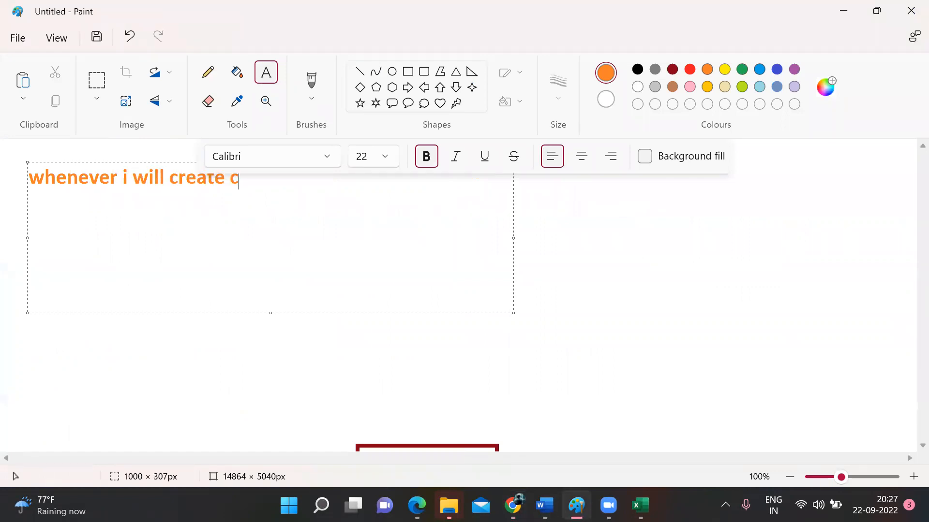
text(ustom )
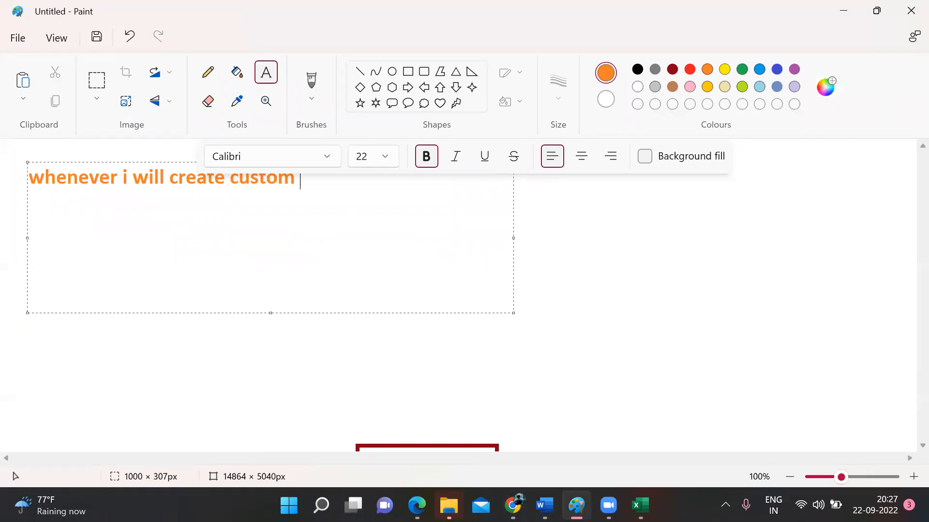
text(object so)
key(Return)
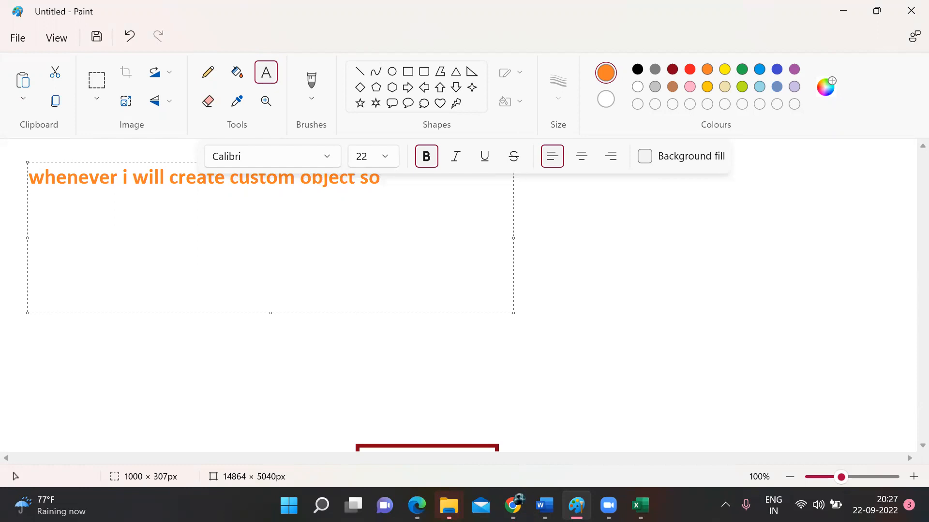
text(tandard fi)
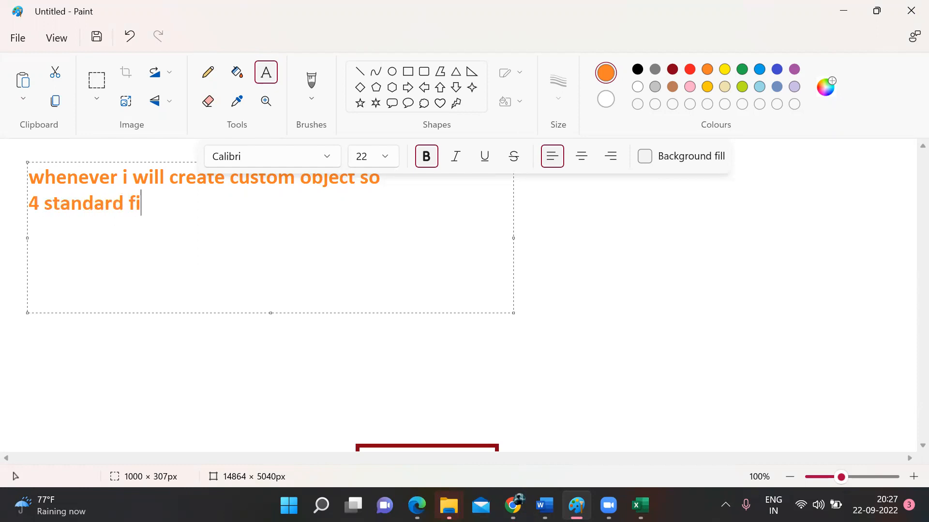
text(eld will )
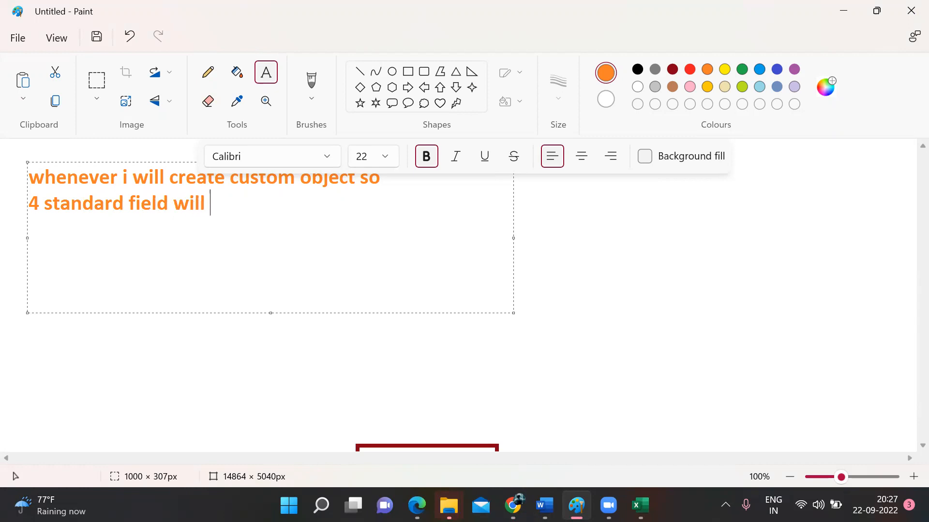
text(automati)
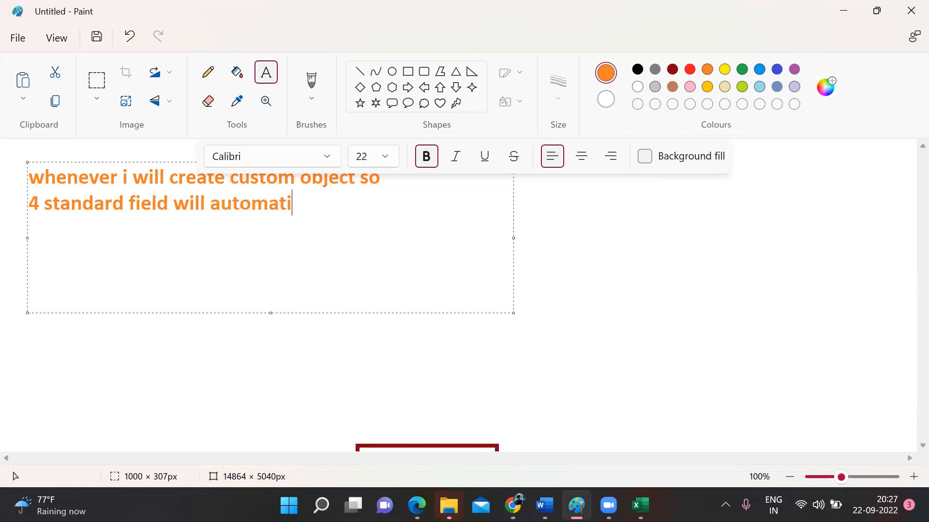
text(cally c)
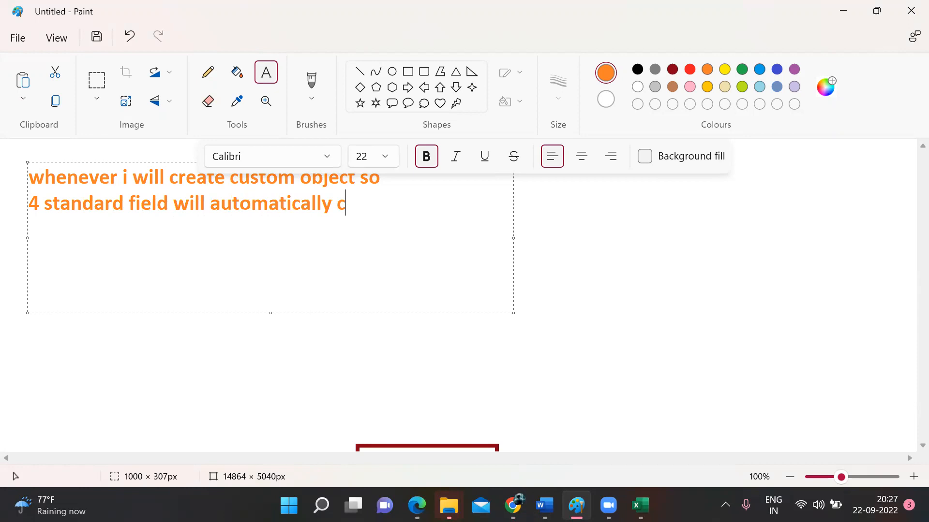
text(reate .)
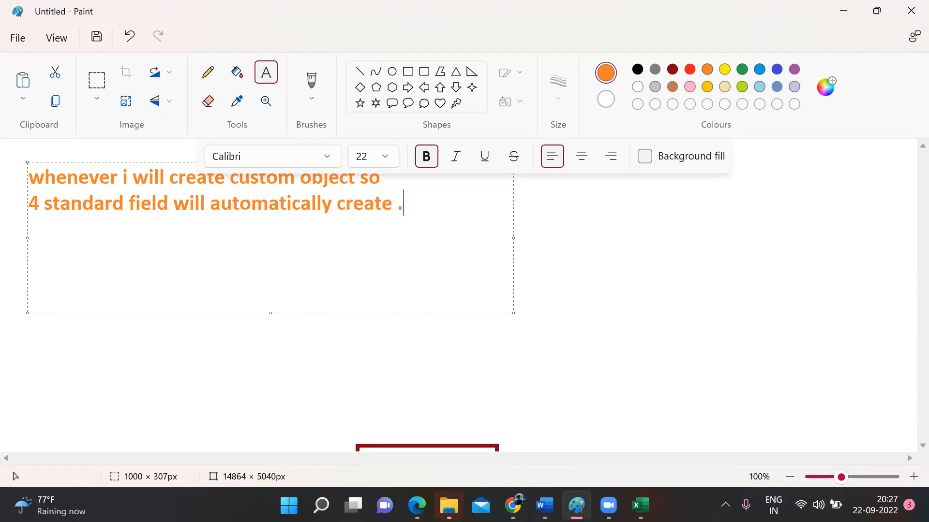
click(647, 335)
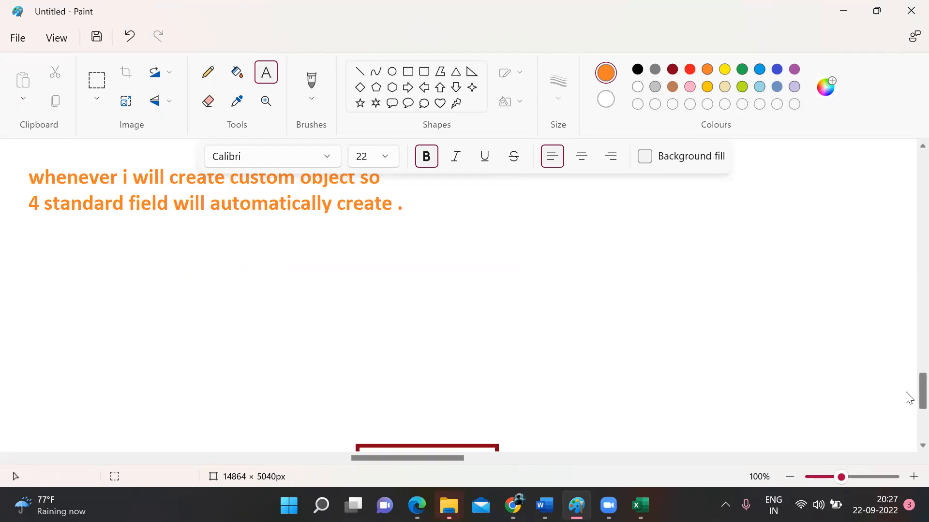
scroll(909, 389, up, 3)
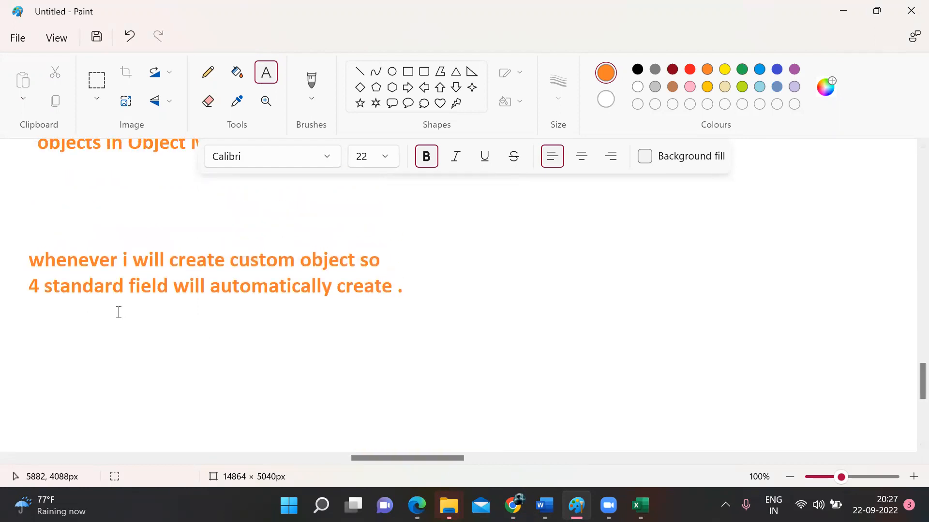
Step: Write the list 1. Created BY, 2. Last Modified By, 3. Owner, 4. Name below the note
drag(213, 307, 756, 416)
text(1. )
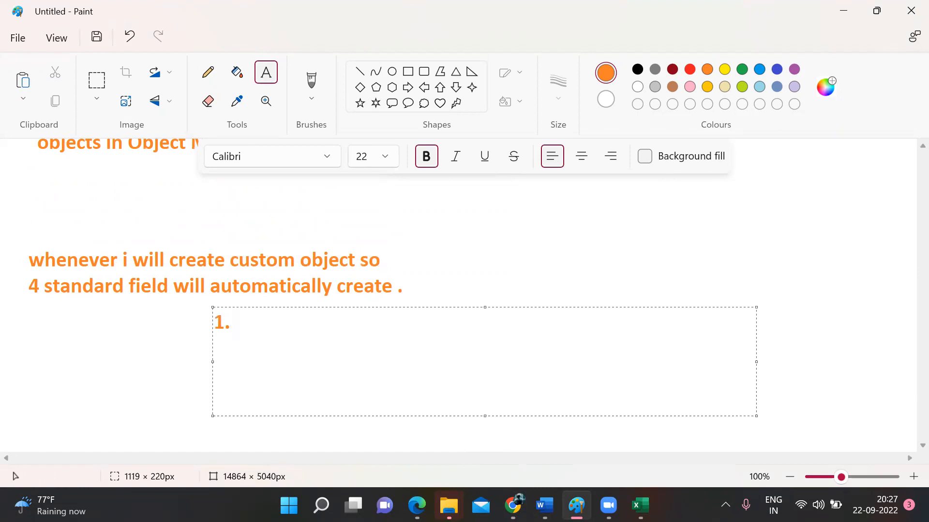
text(Created BY)
key(Return)
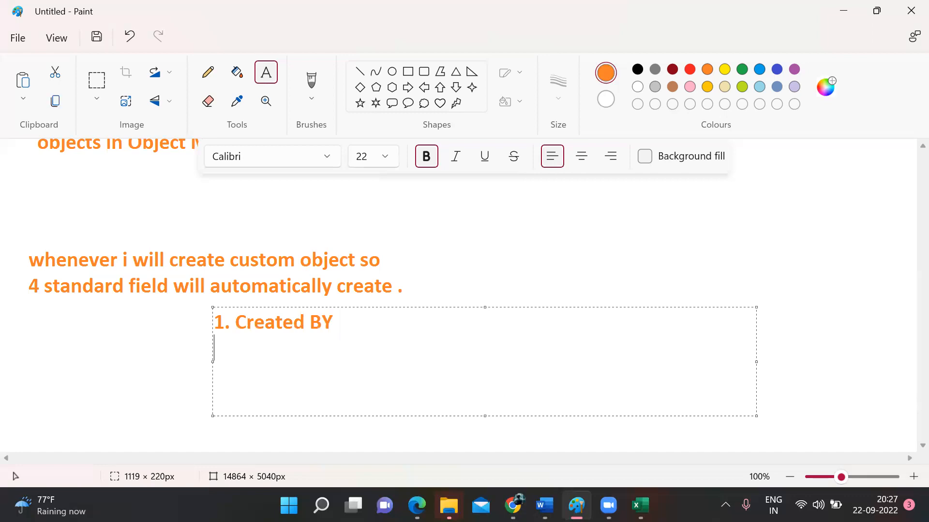
text(2. Last )
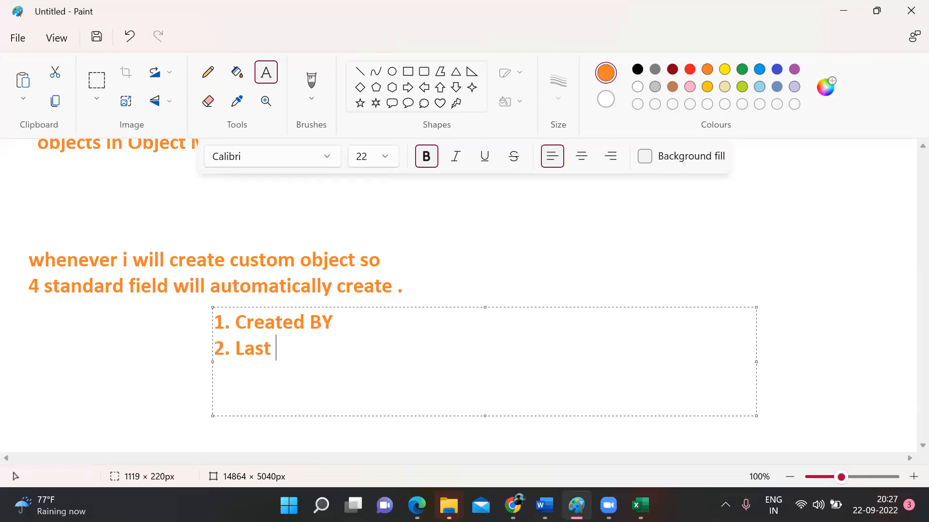
text(Modifi)
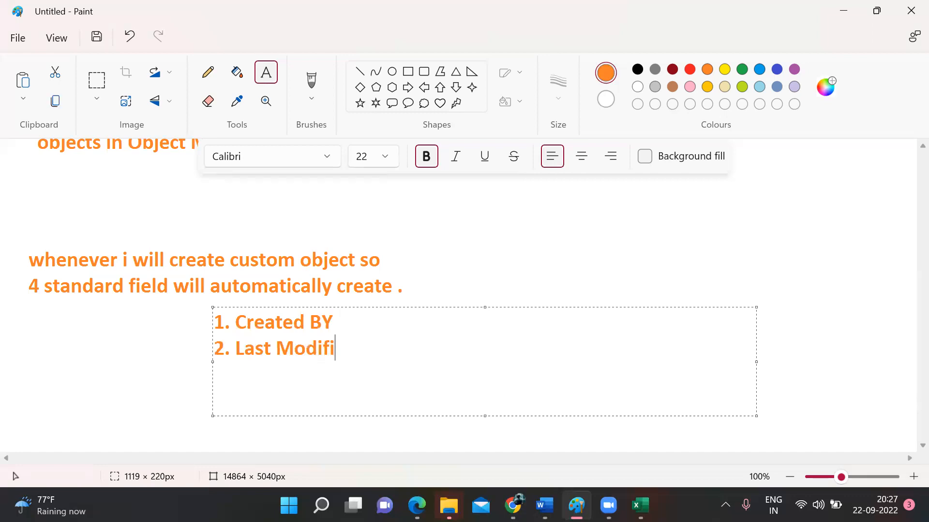
text(ed N)
key(BackSpace)
text(By)
key(Return)
text(3.)
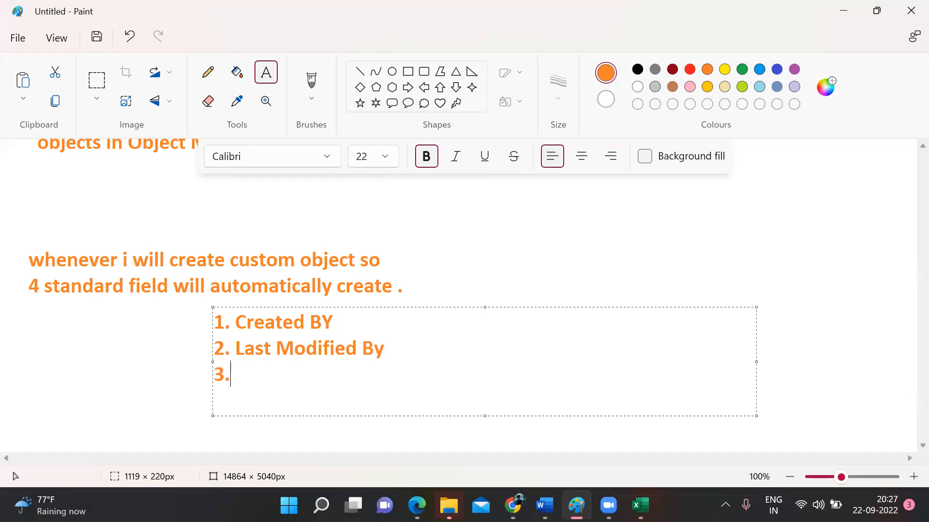
text( Owner)
key(Return)
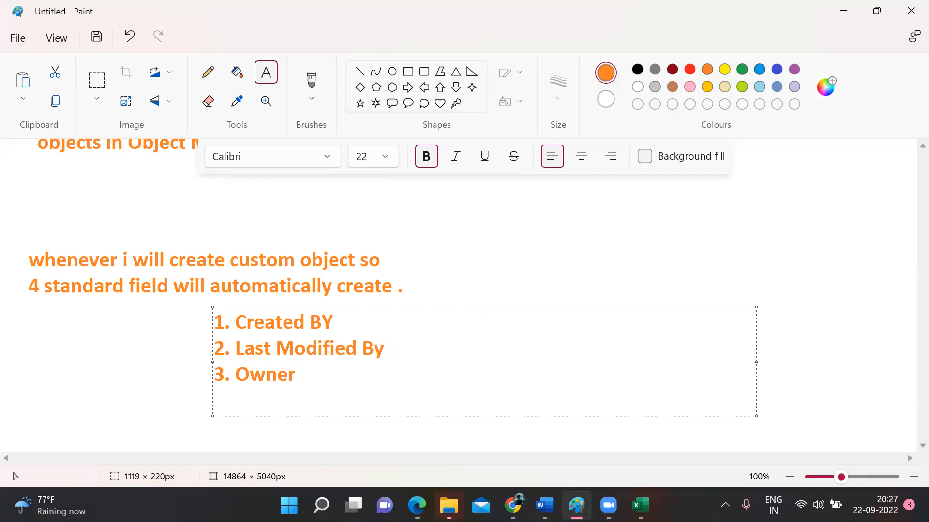
text(4. Name)
click(797, 319)
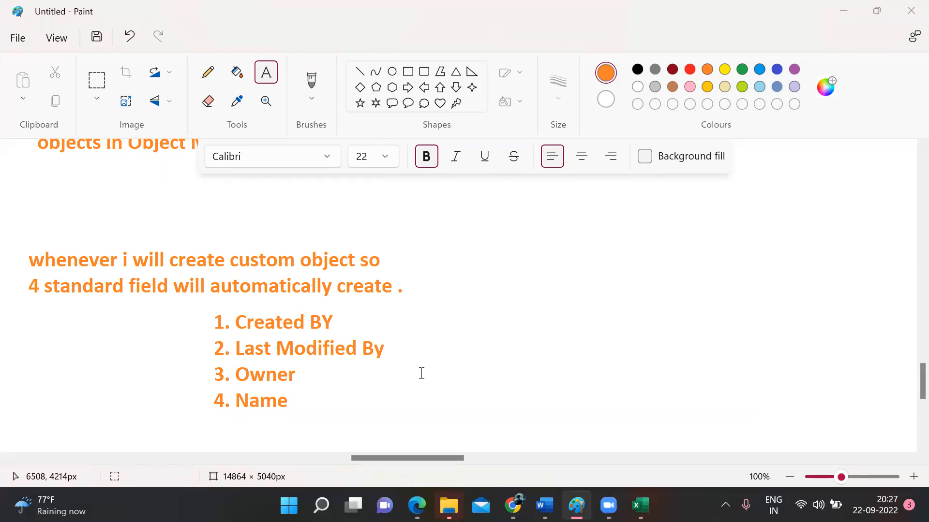
key(alt+Tab)
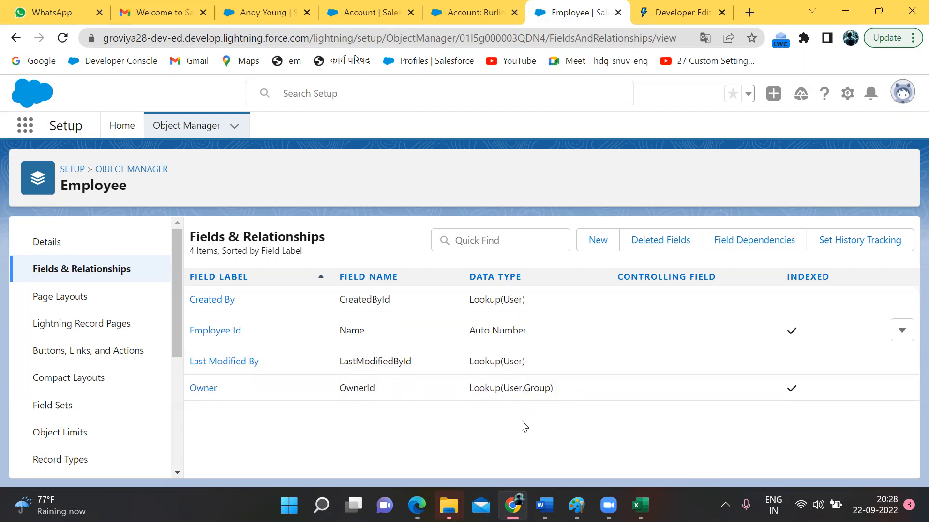
Step: Scroll the whiteboard back to the Groviya diagram, discarding an empty text box beside the heading
mouse_move(576, 505)
click(573, 420)
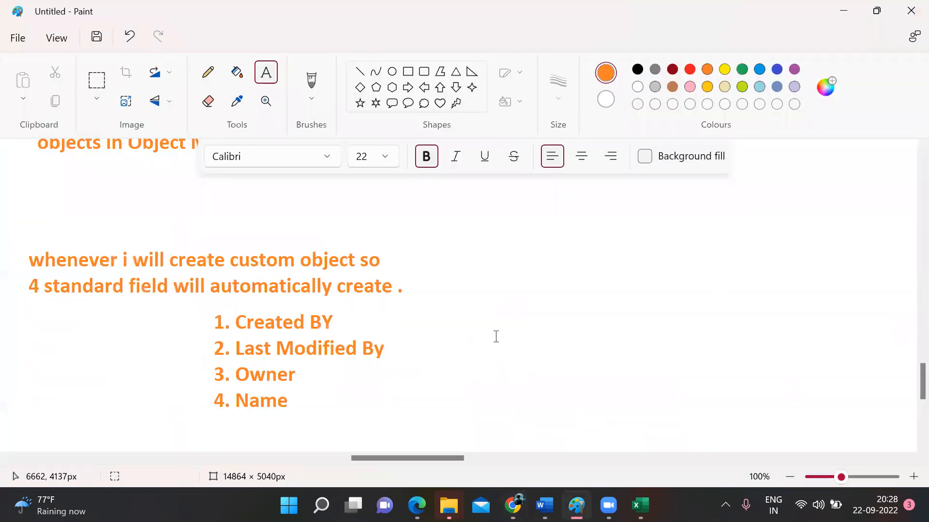
scroll(496, 336, up, 20)
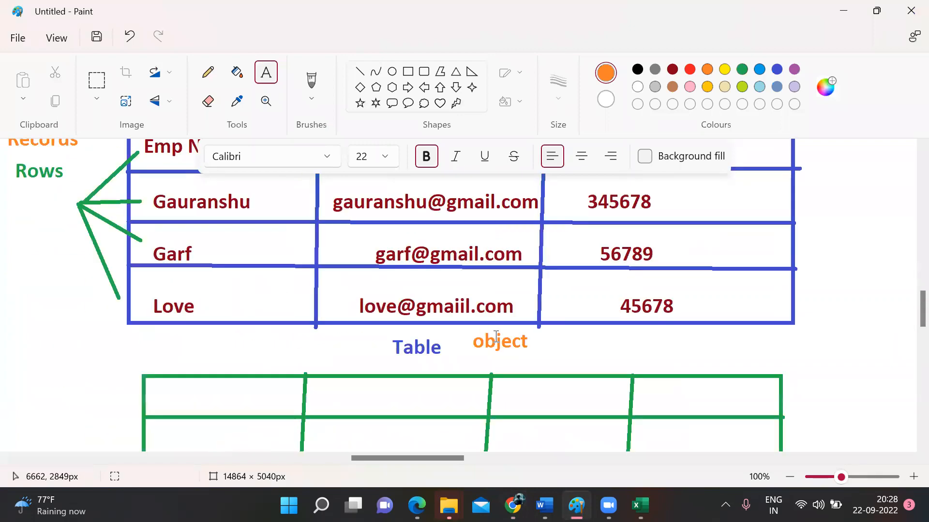
scroll(496, 336, up, 16)
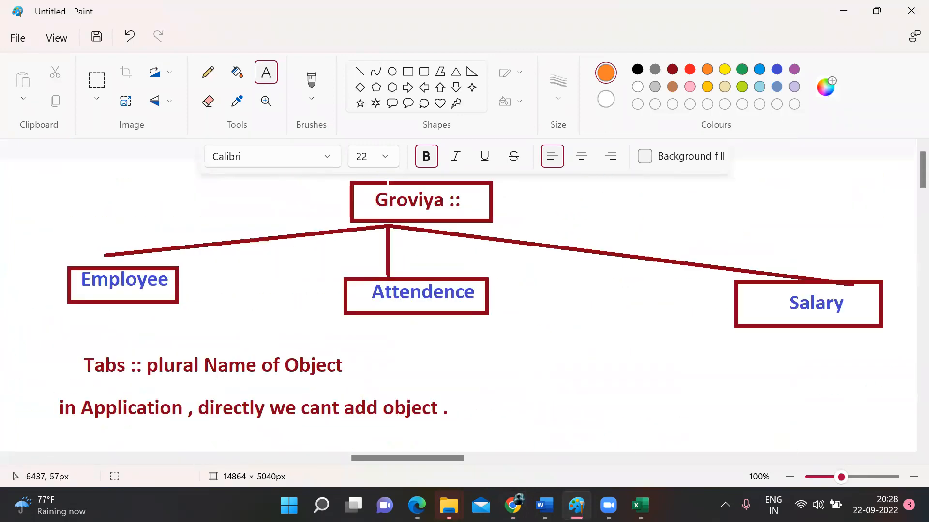
click(374, 193)
drag(374, 193, 525, 214)
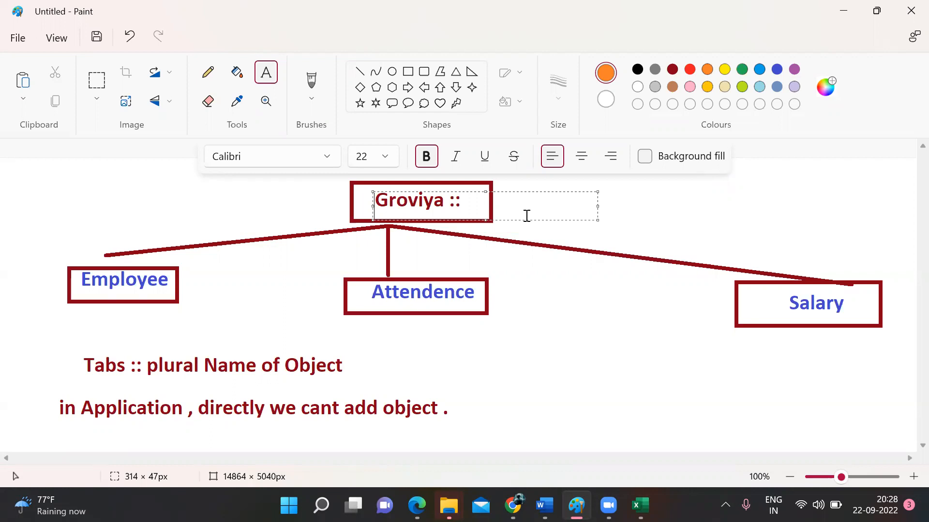
click(629, 202)
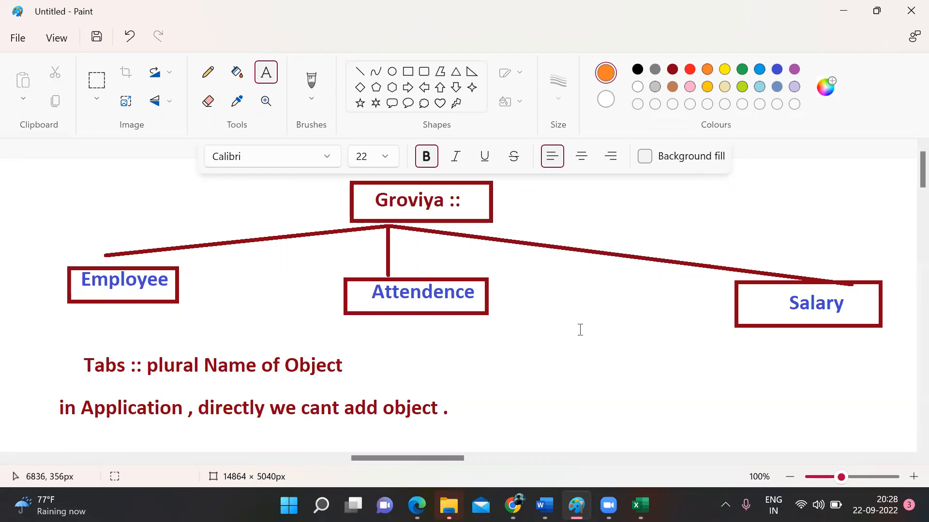
scroll(581, 329, down, 3)
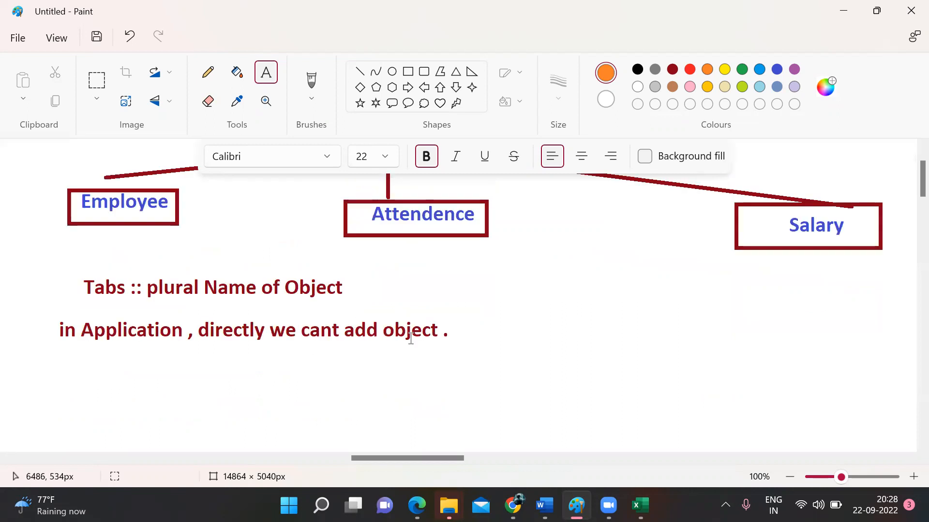
Step: Add the orange note 'if you want to add object into app so / so create tab first .'
drag(74, 367, 517, 406)
text(if you want to add object into app so)
key(Return)
text(so creat)
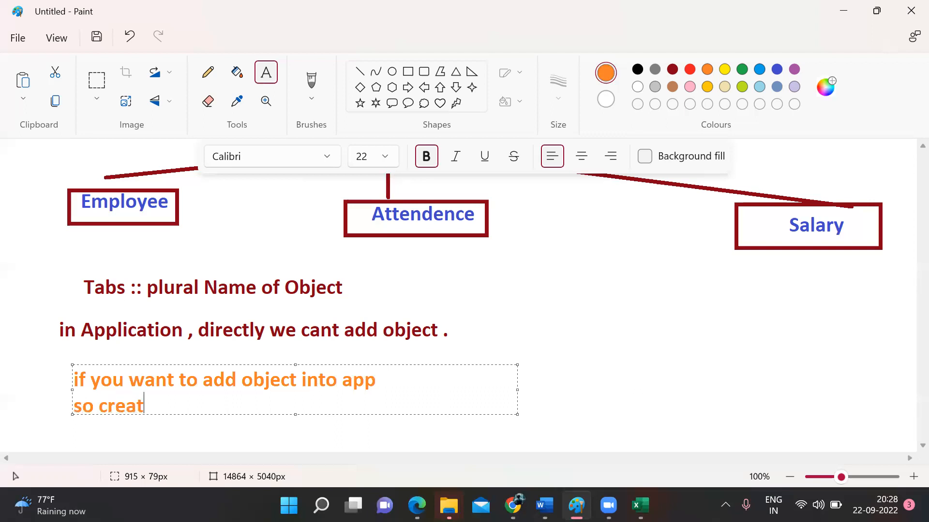
text(e tabs)
key(BackSpace)
text(firs)
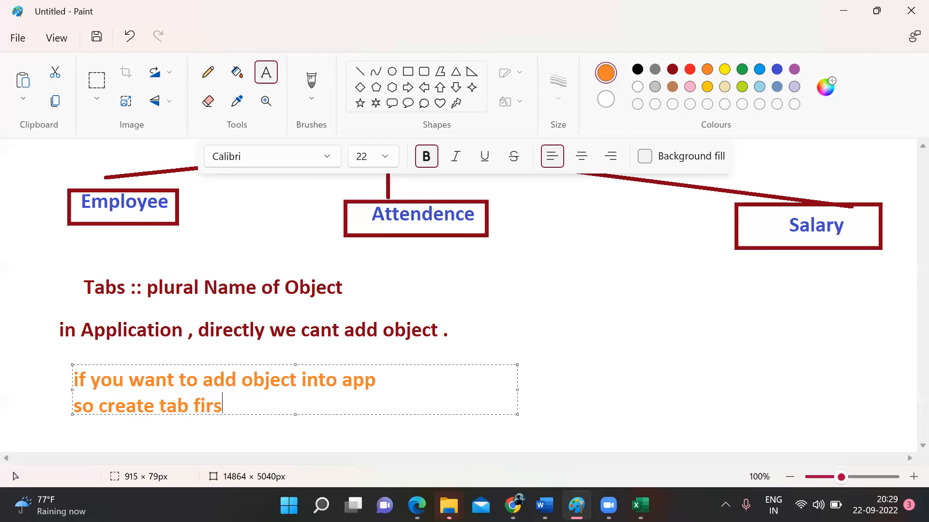
text(t .)
click(758, 342)
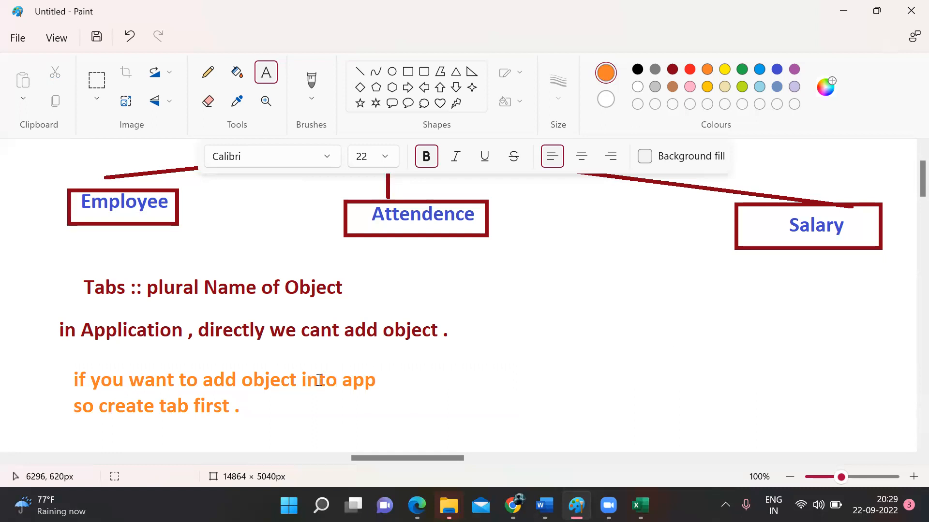
Step: Return to the Salesforce Employee fields page and open the Setup gear menu
scroll(319, 380, down, 2)
click(394, 338)
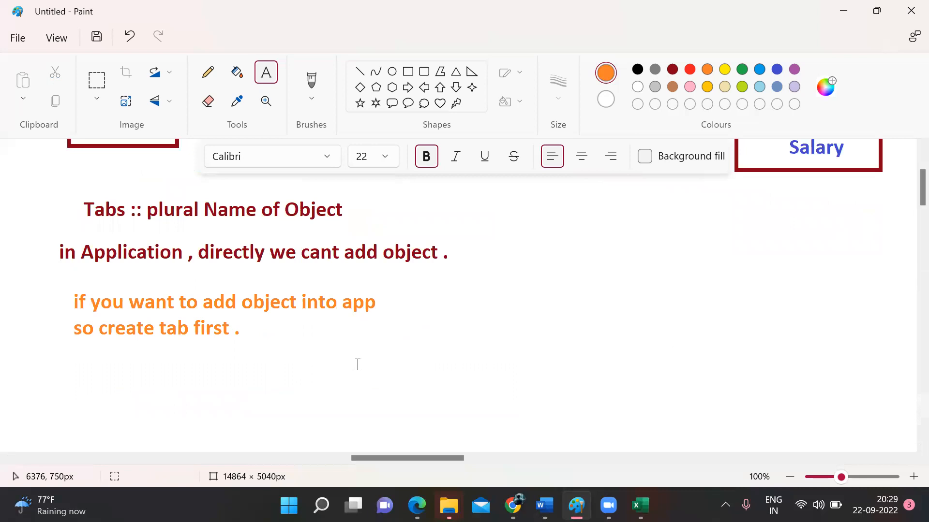
scroll(358, 365, up, 4)
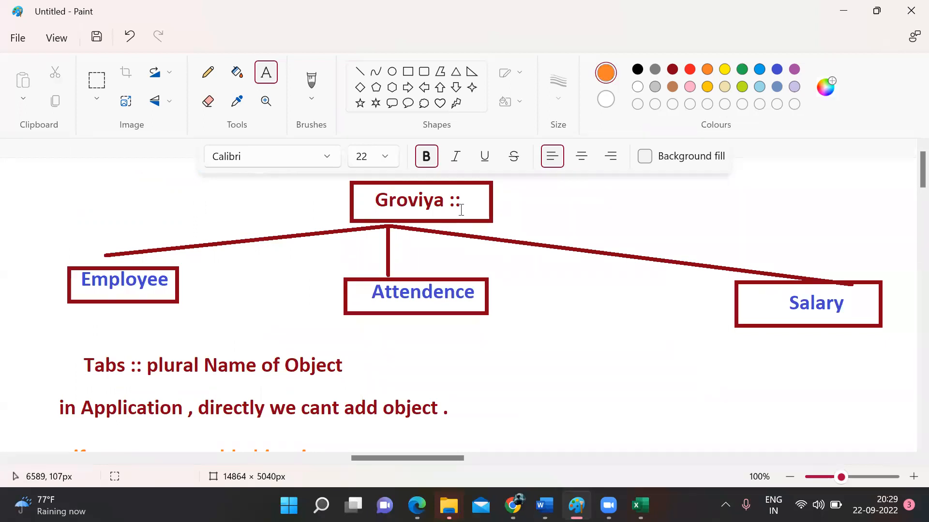
scroll(545, 314, down, 20)
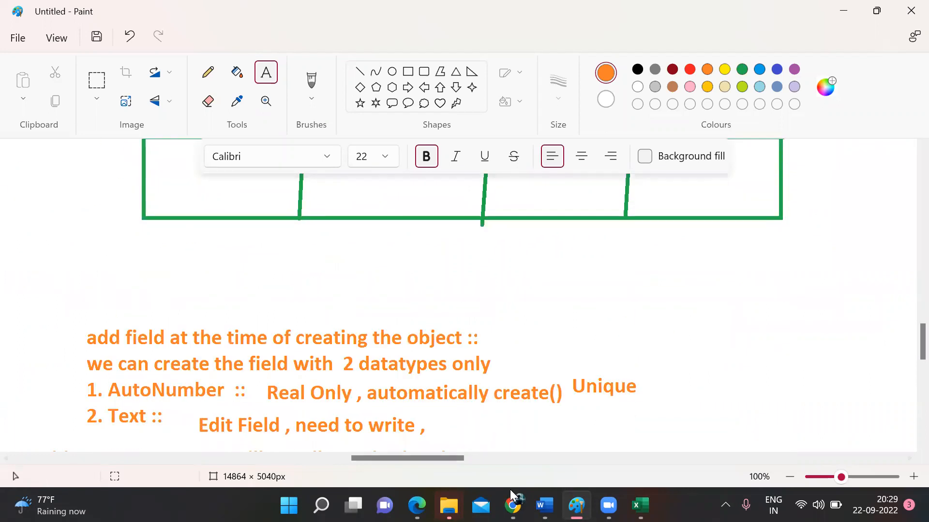
mouse_move(513, 505)
click(498, 445)
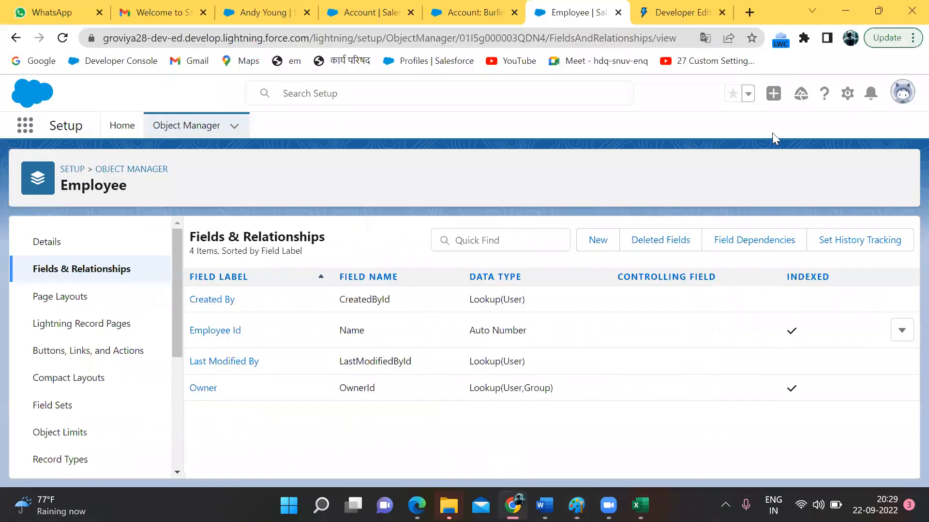
click(846, 93)
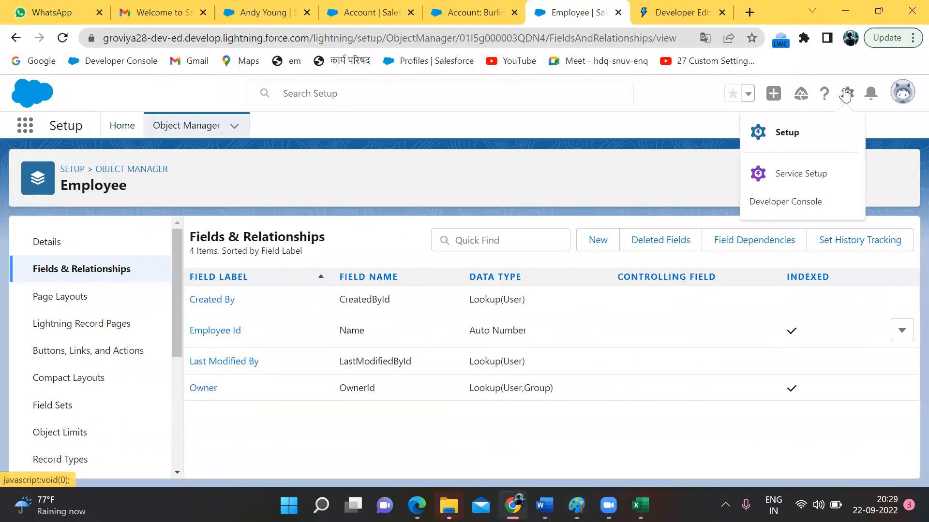
Step: Open Setup home from the gear menu, settling on one Setup browser tab
click(800, 132)
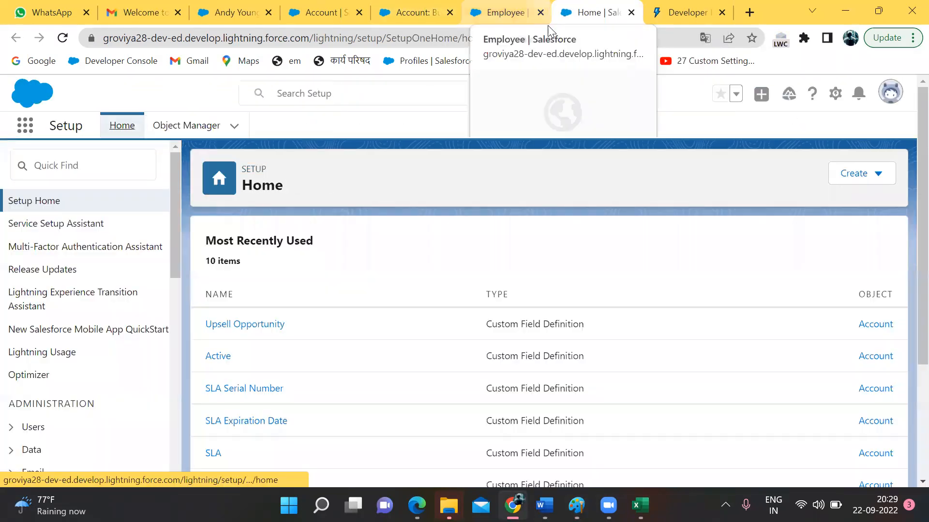
click(503, 12)
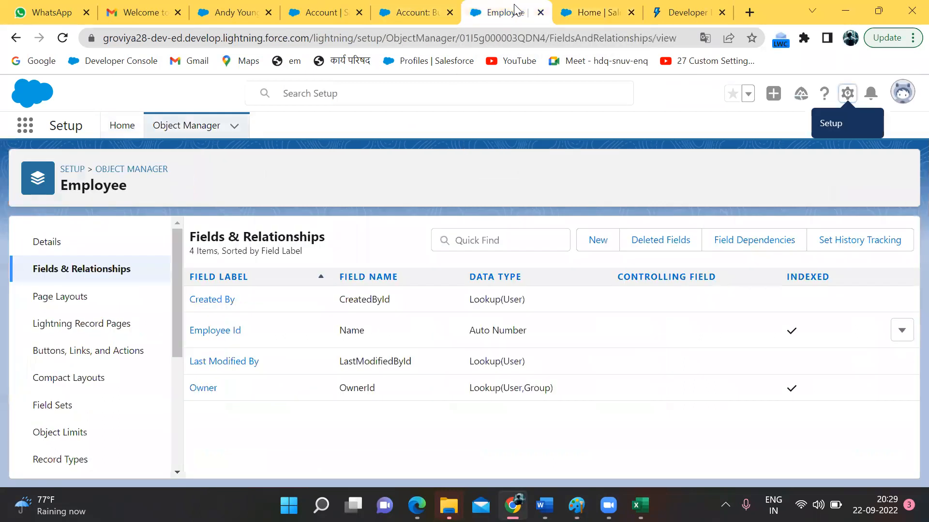
click(123, 130)
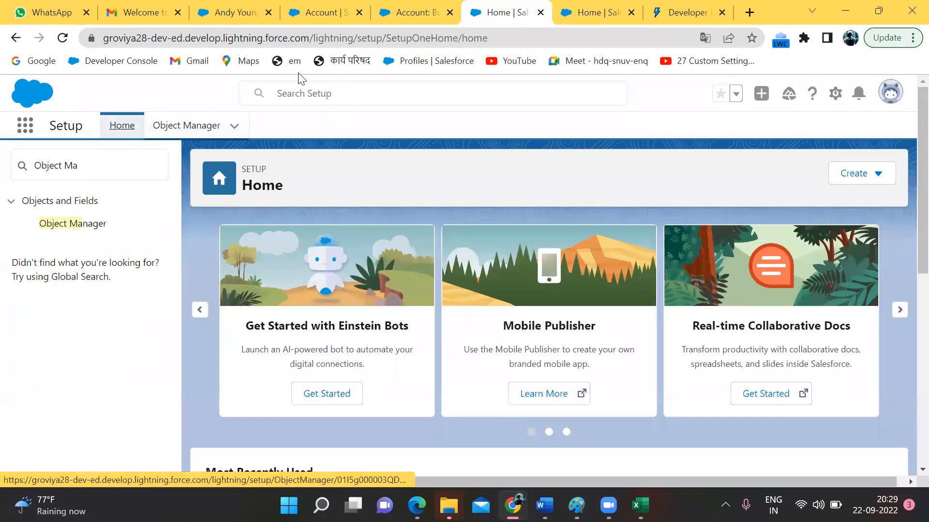
click(613, 7)
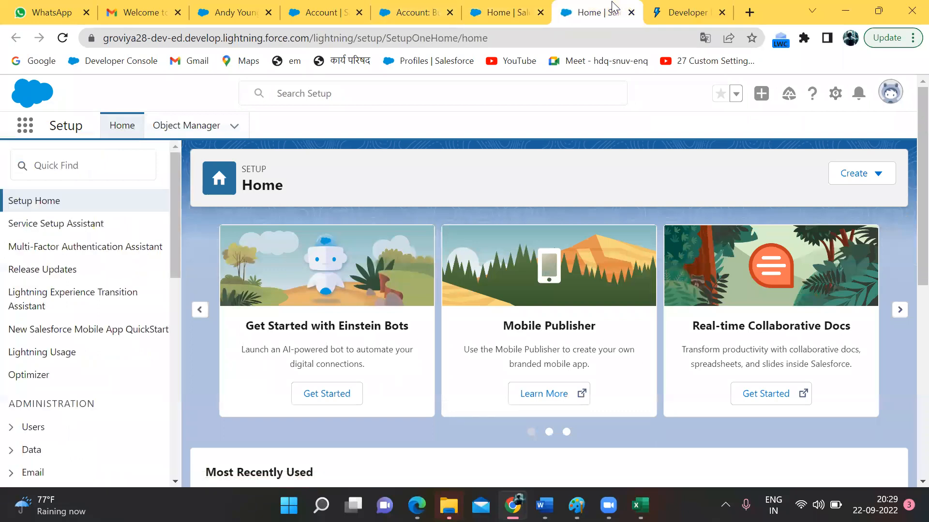
click(503, 12)
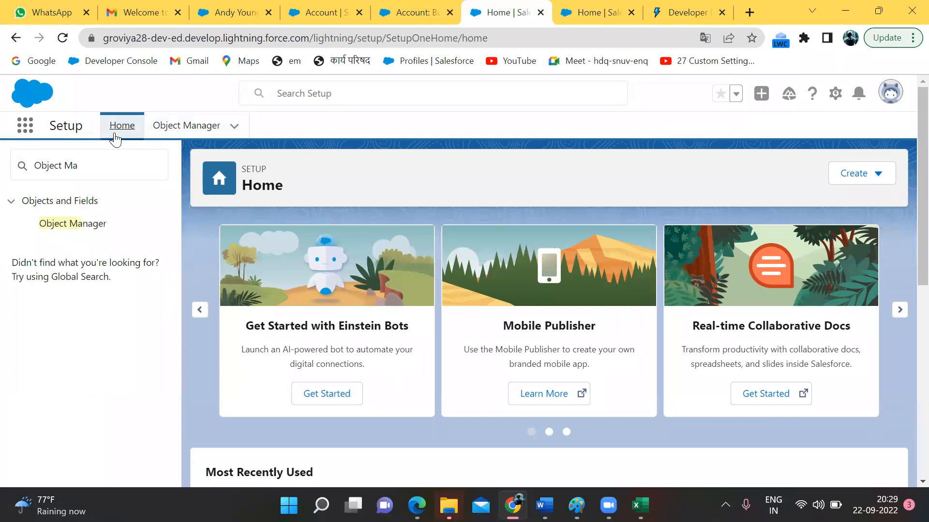
click(573, 14)
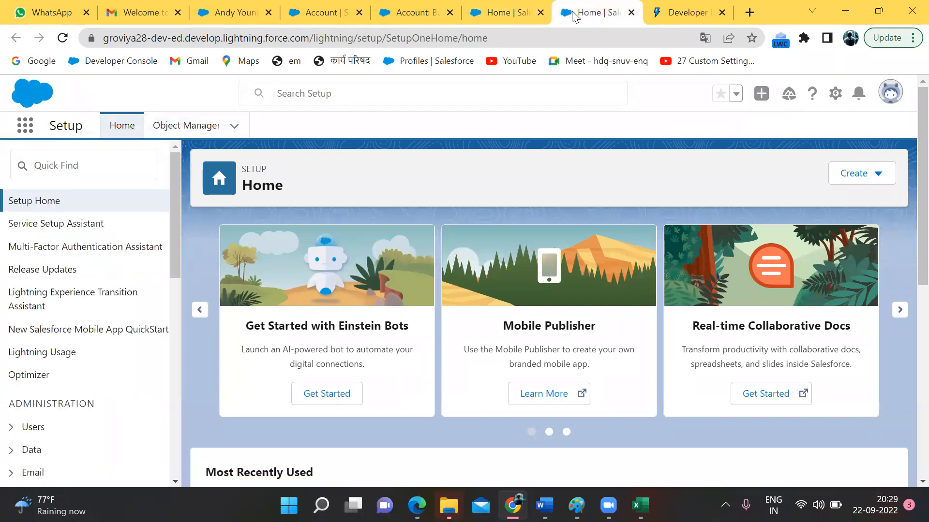
Step: Search Quick Find for 'tabs' and open the Tabs setup page
click(115, 169)
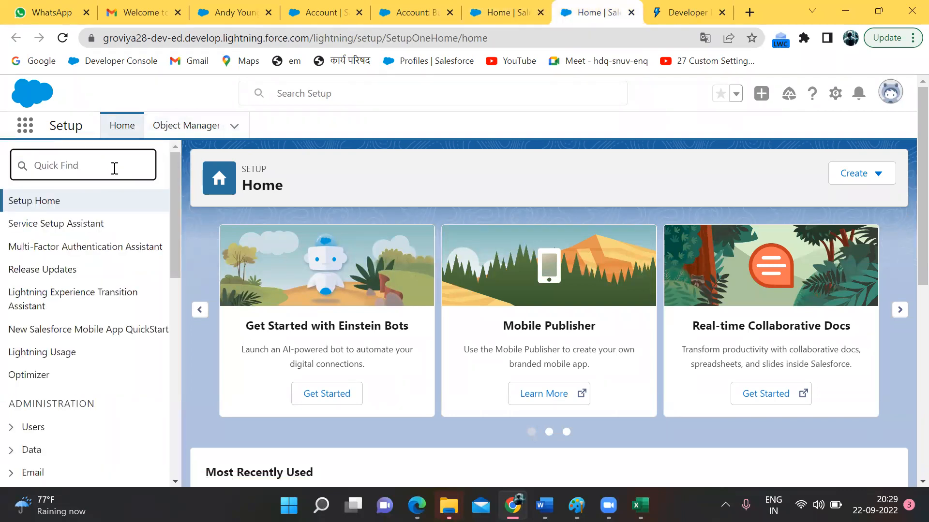
text(tabs)
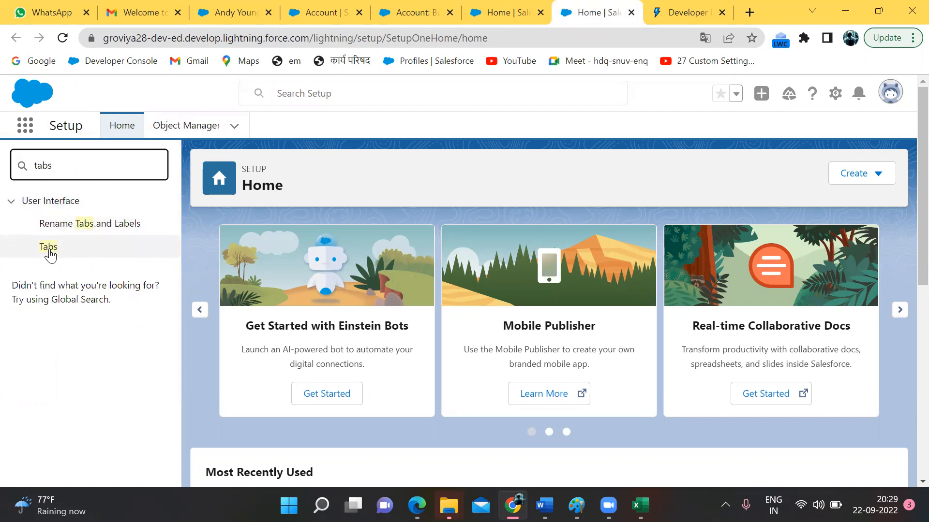
click(49, 251)
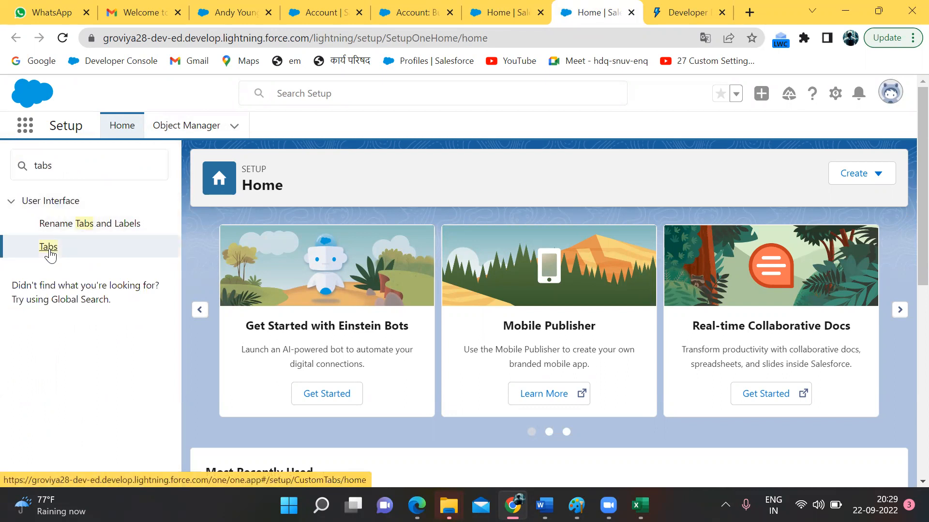
click(50, 255)
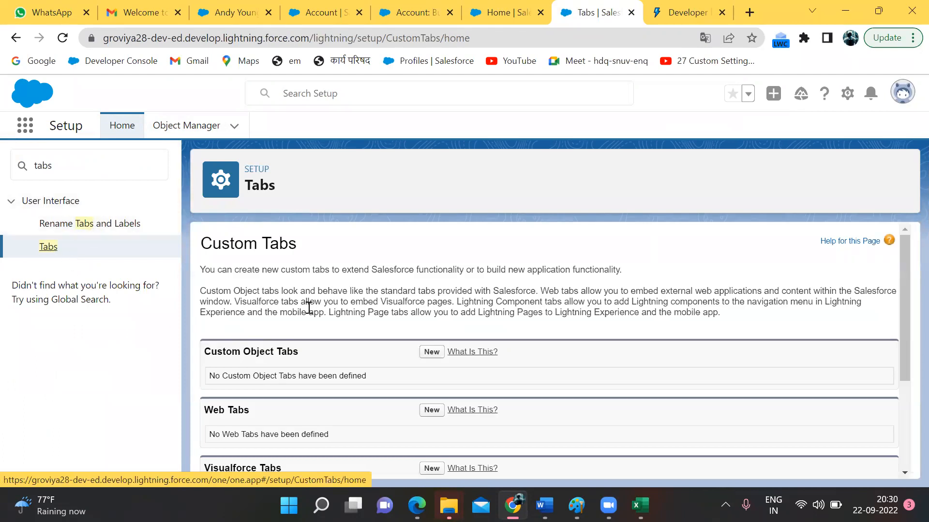
Step: Scroll through the Custom Tabs page, which has no custom object or web tabs yet
scroll(307, 306, down, 2)
scroll(309, 307, down, 1)
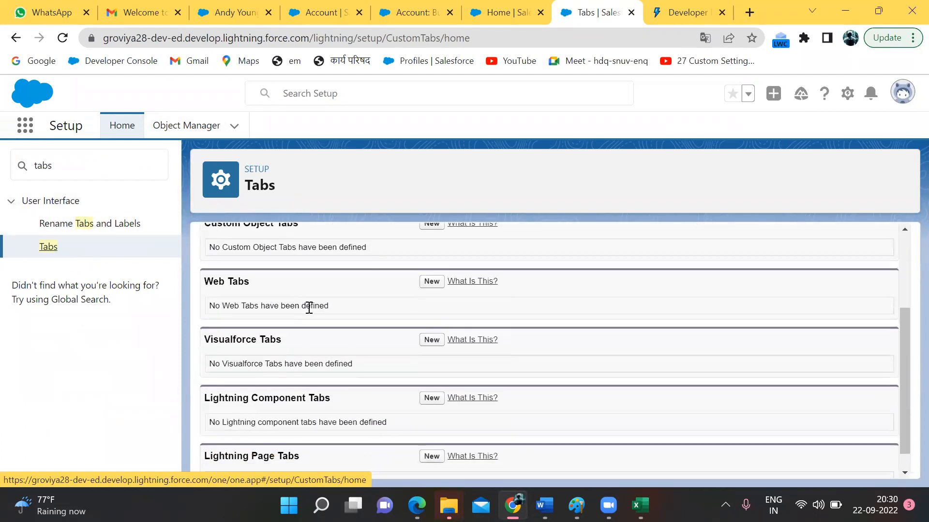
scroll(309, 307, up, 2)
scroll(269, 283, down, 1)
scroll(268, 284, up, 1)
scroll(268, 284, up, 1)
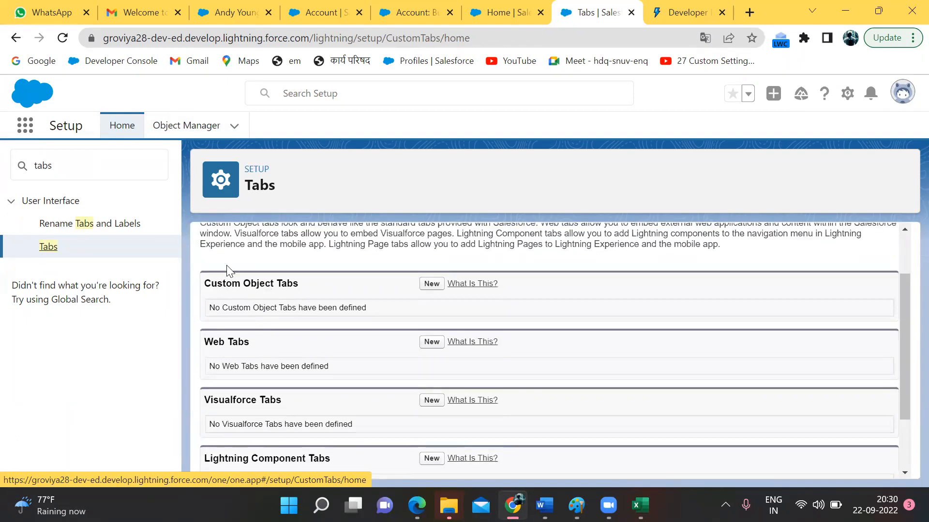
scroll(312, 256, down, 1)
scroll(270, 287, down, 1)
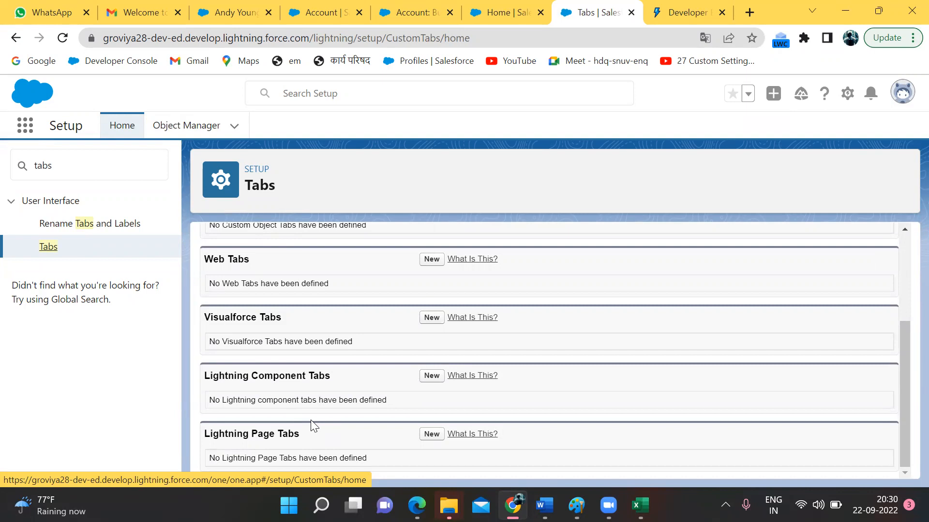
scroll(310, 420, up, 3)
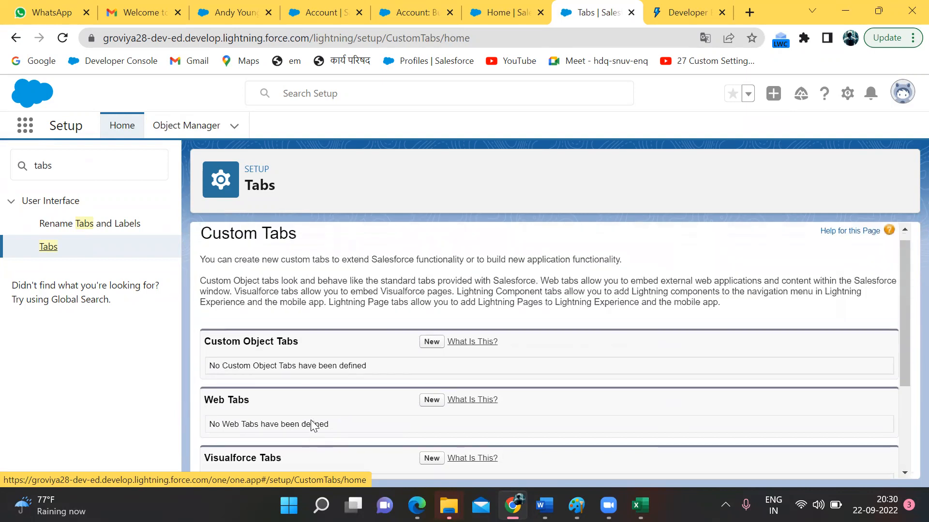
scroll(310, 420, down, 1)
scroll(311, 421, down, 1)
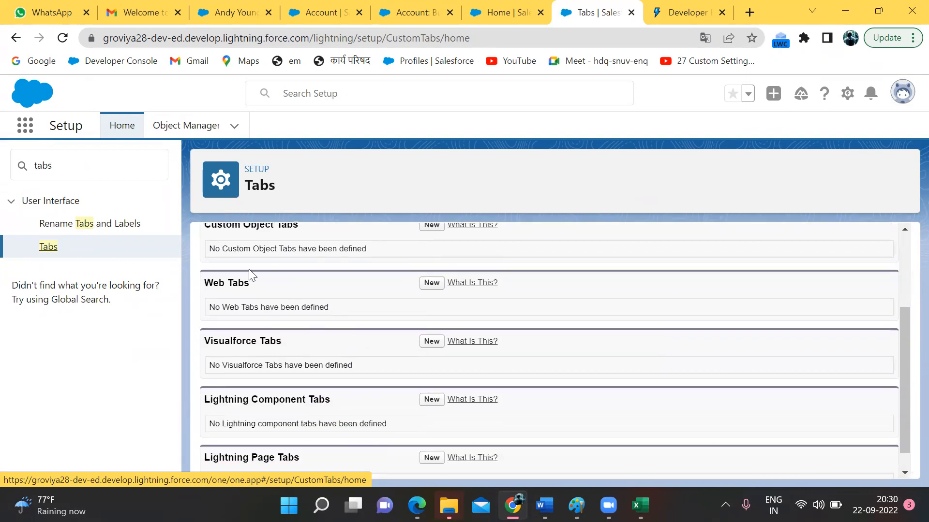
scroll(213, 399, down, 1)
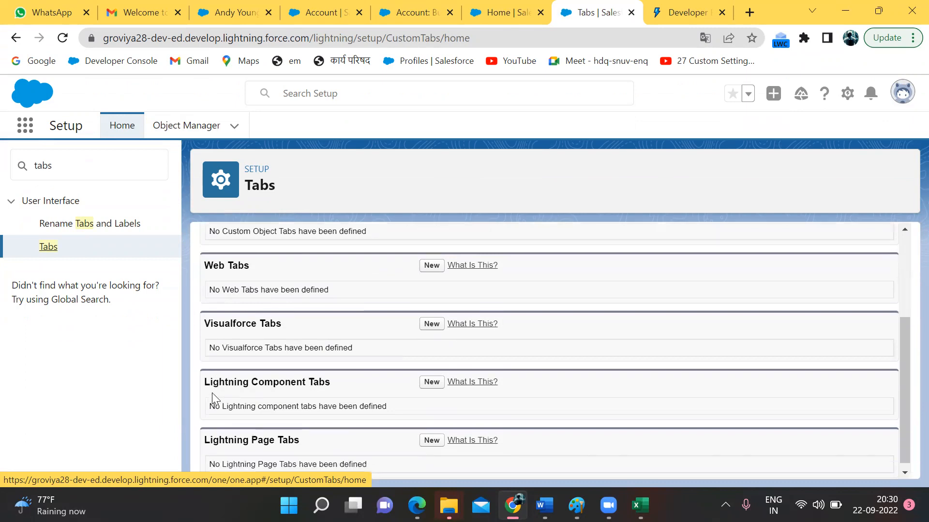
scroll(227, 411, up, 3)
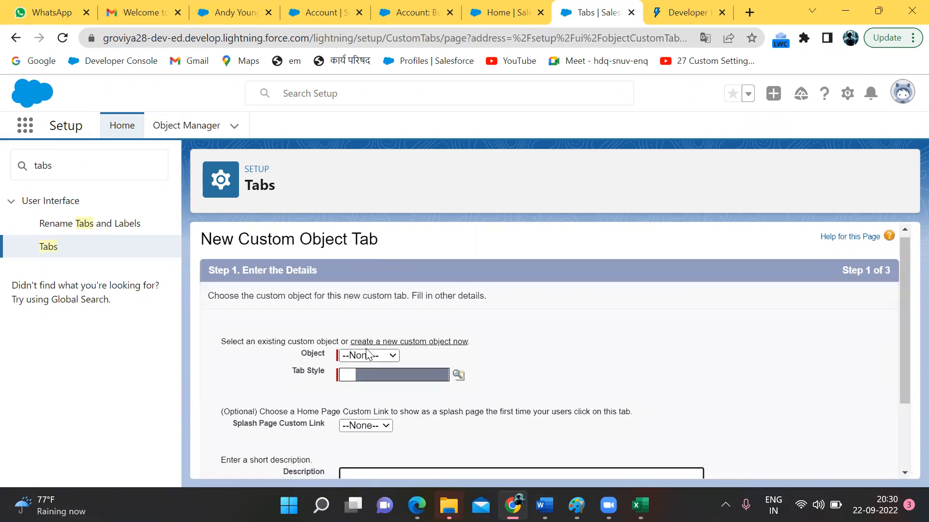
Step: Select Employee as the new tab's object and open the Tab Style Selector
click(368, 355)
click(391, 357)
click(393, 357)
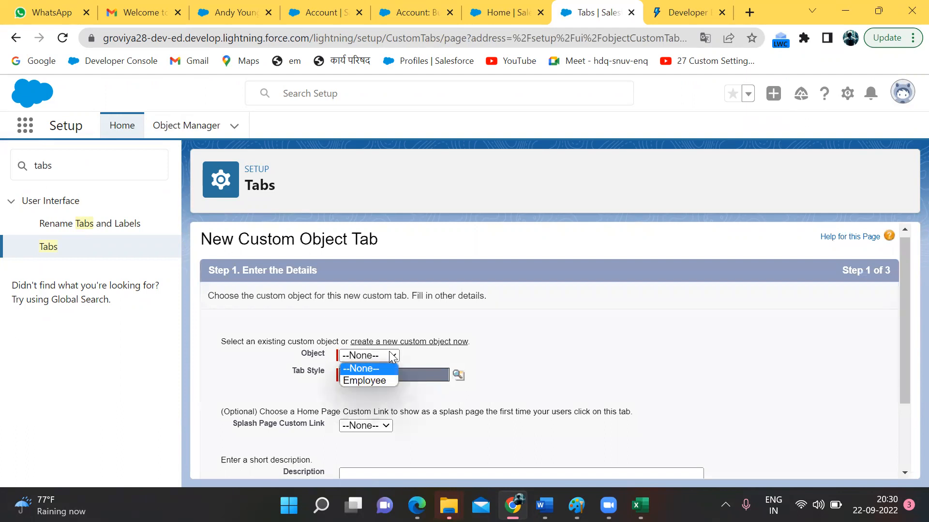
click(363, 381)
click(459, 377)
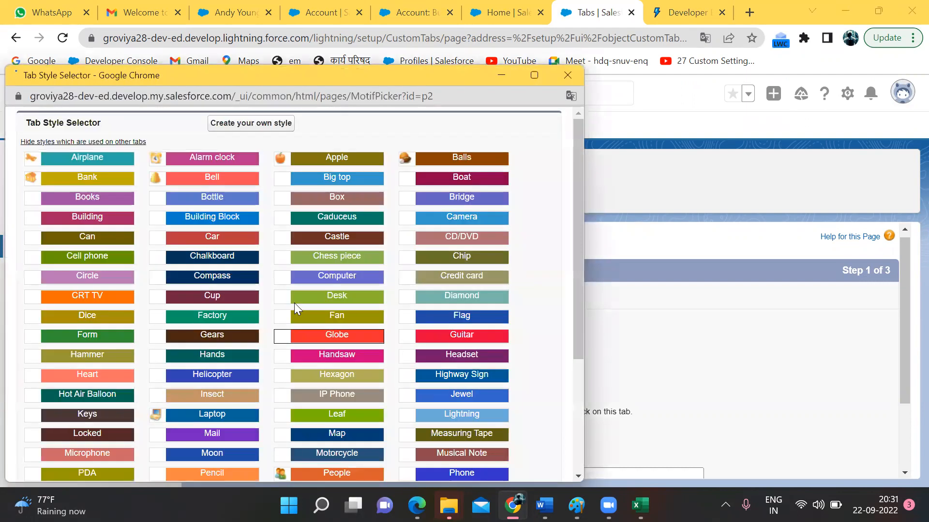
Step: Pick the People tab style after backing out of creating a custom colour style
scroll(261, 299, down, 3)
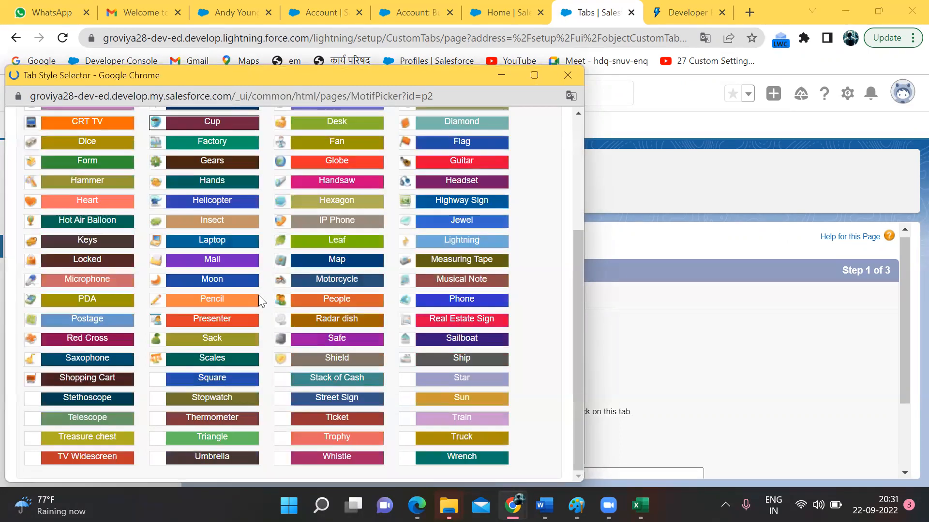
click(249, 124)
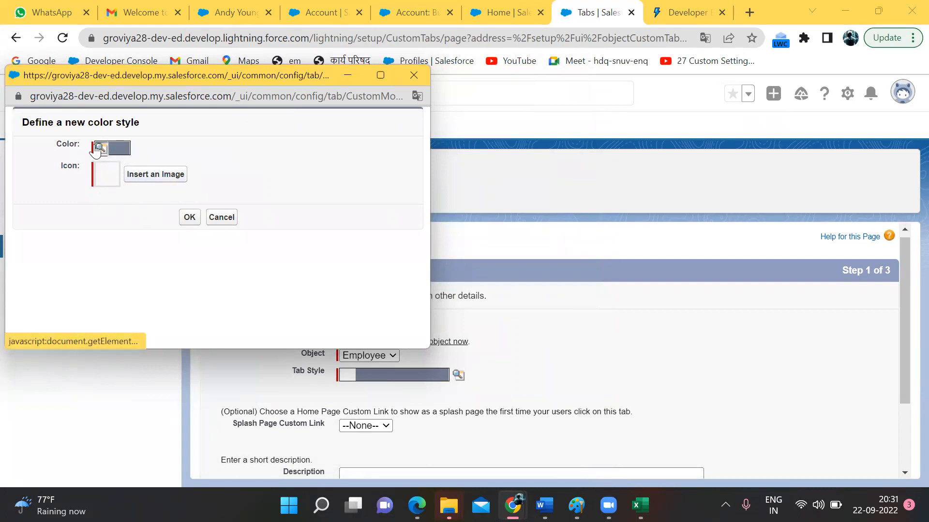
click(221, 217)
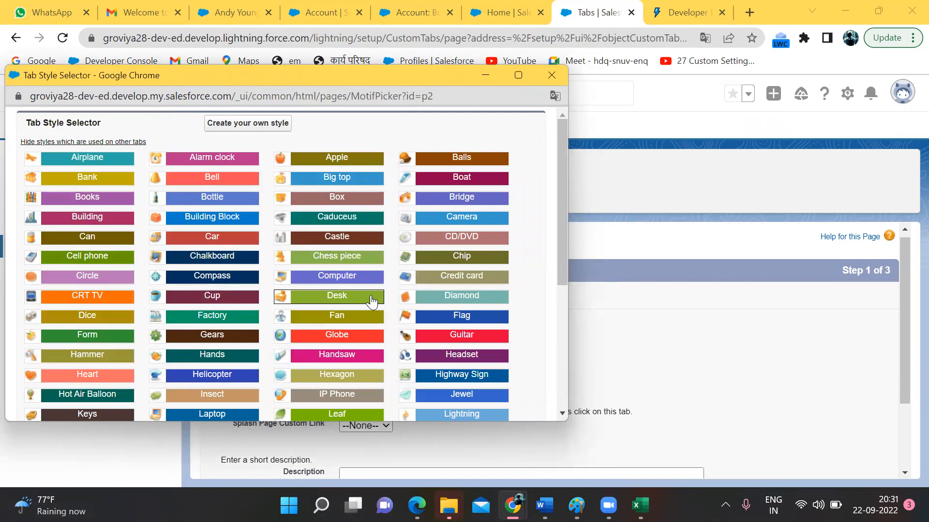
scroll(372, 301, down, 5)
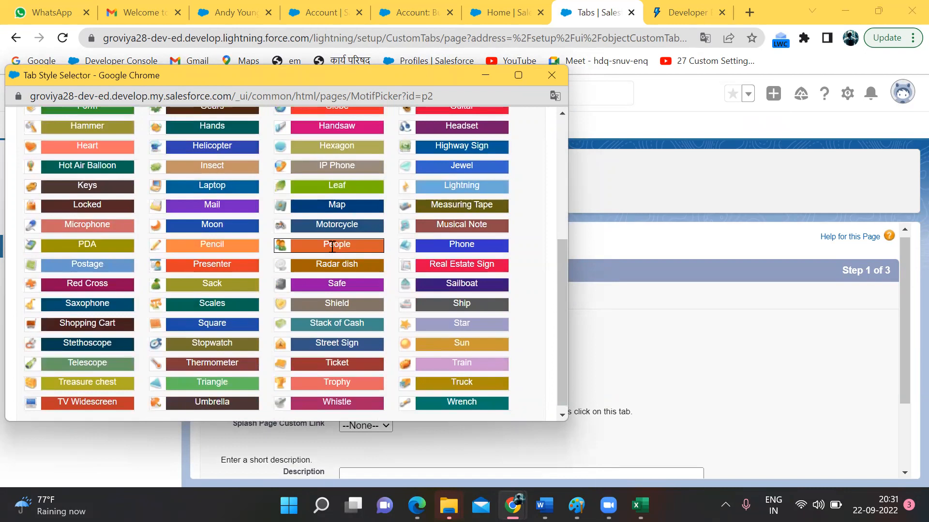
click(331, 249)
Step: Leave the Description blank and advance to Step 2, Add to Profiles
scroll(332, 247, down, 2)
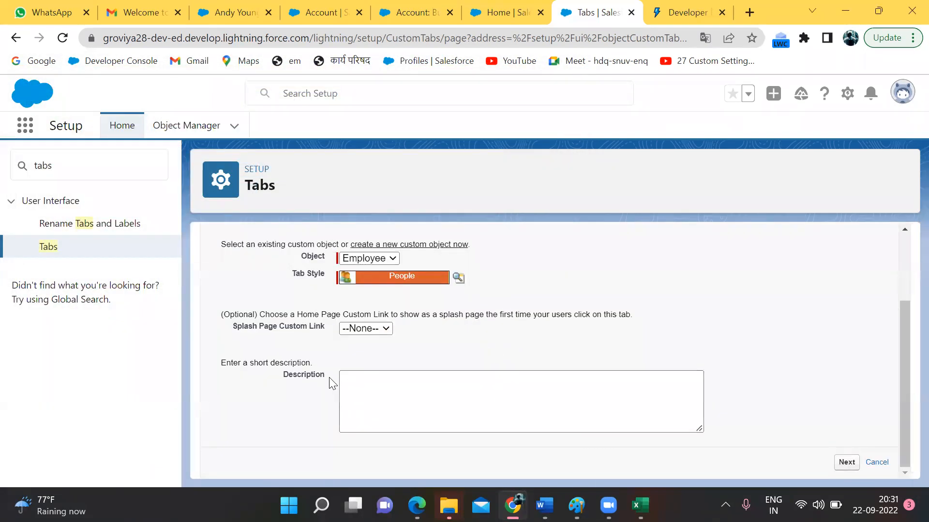
double_click(311, 377)
click(379, 384)
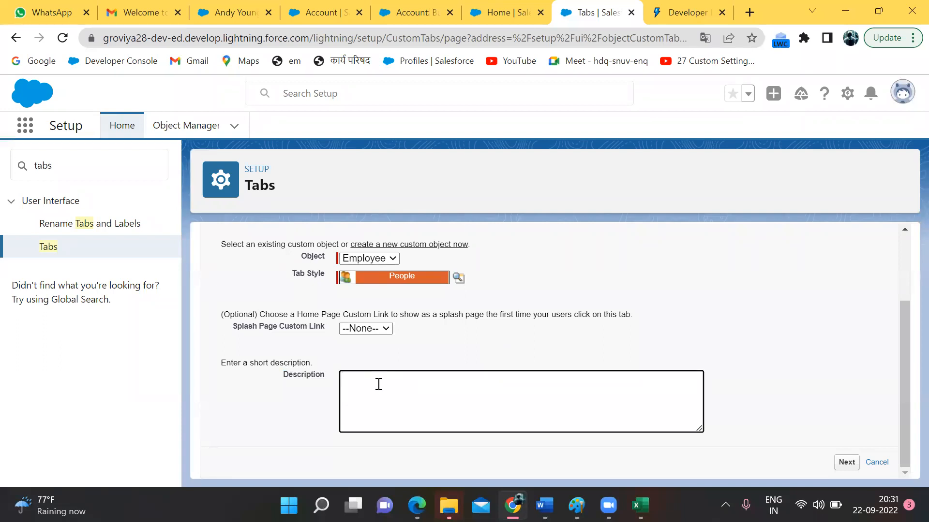
scroll(545, 406, up, 2)
scroll(547, 407, down, 2)
click(851, 465)
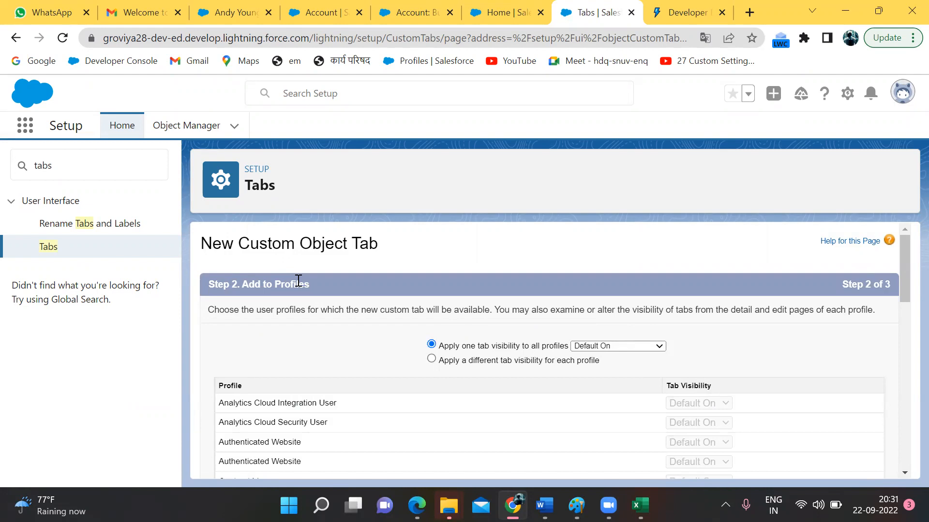
Step: Keep tab visibility Default On for all profiles and continue to Step 3, Add to Custom Apps
scroll(298, 280, down, 6)
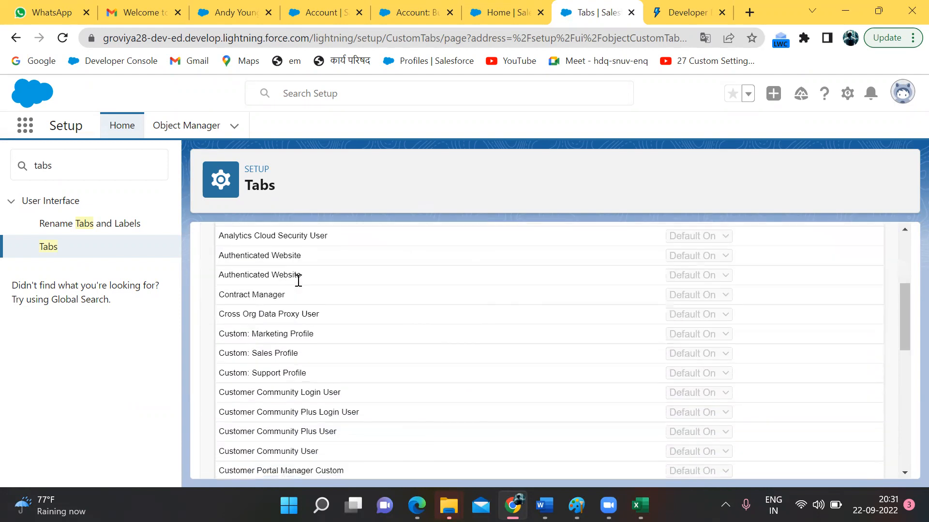
scroll(299, 280, up, 5)
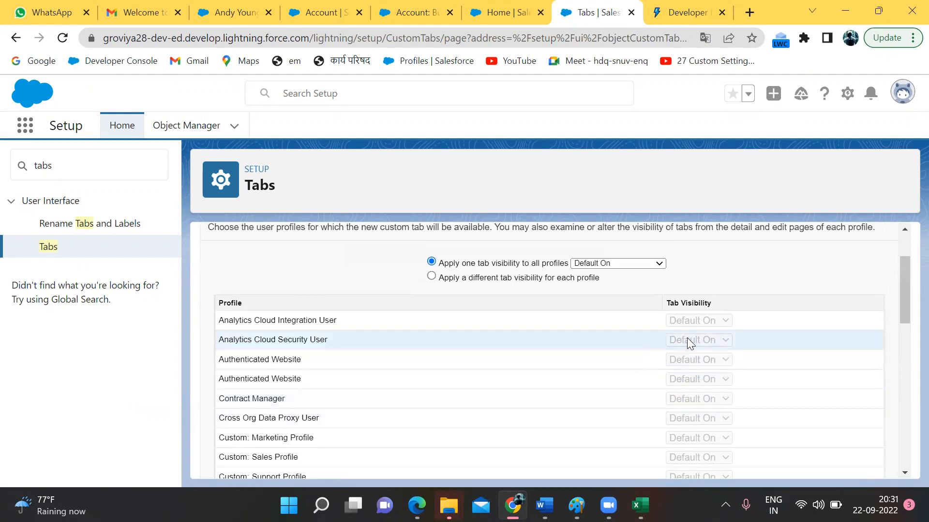
scroll(690, 343, down, 8)
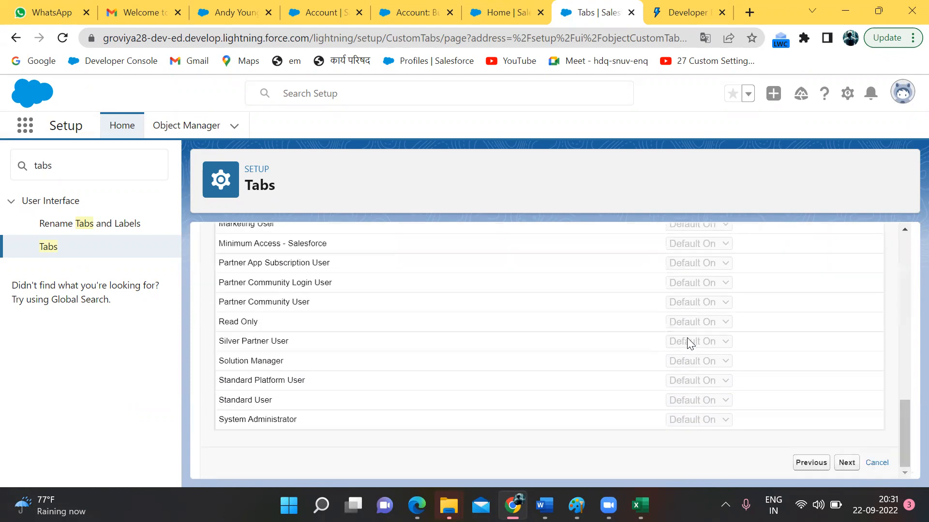
scroll(687, 341, up, 8)
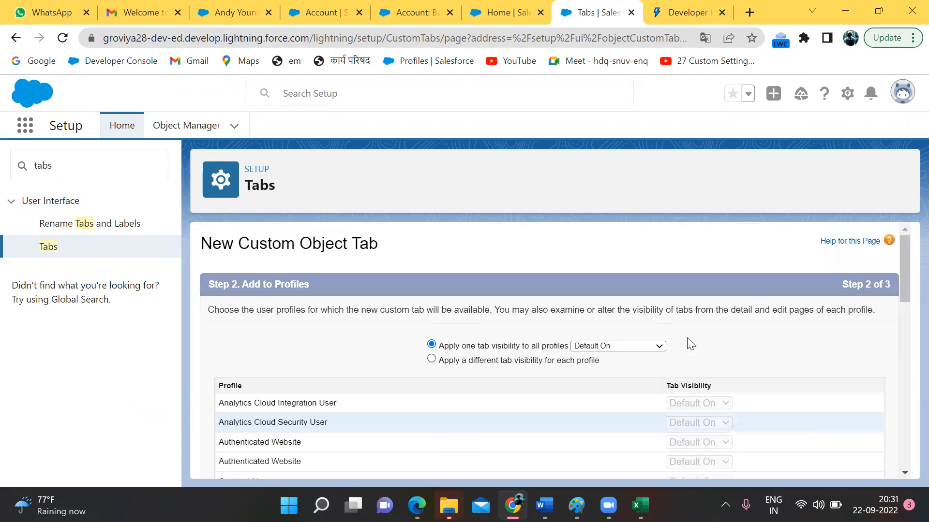
click(629, 346)
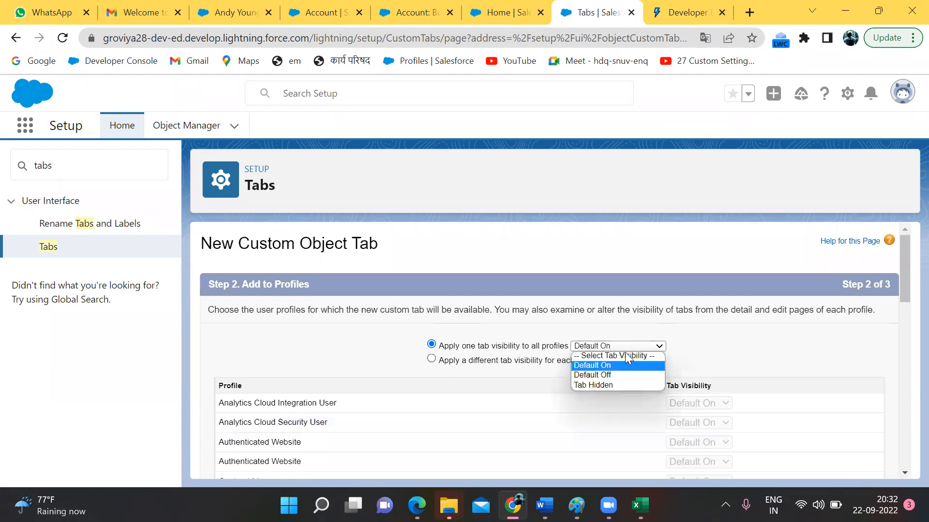
click(626, 355)
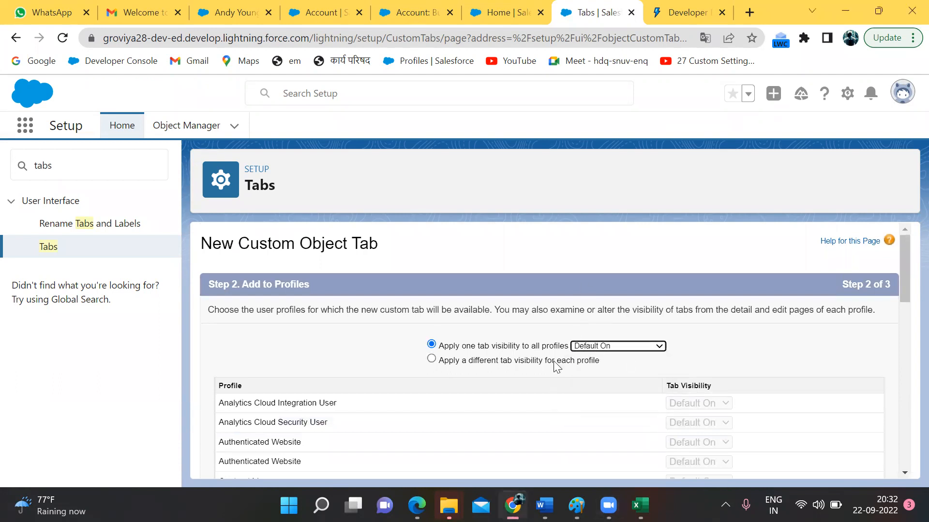
click(613, 348)
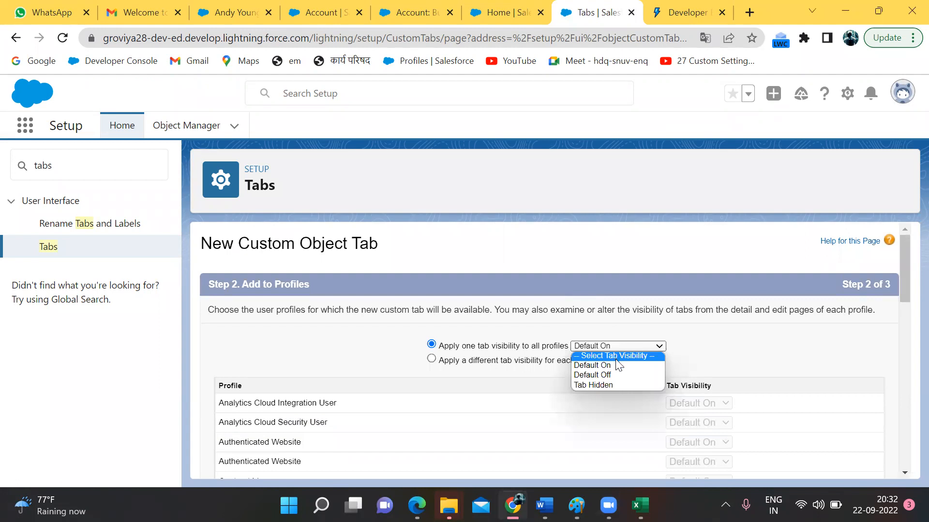
click(716, 346)
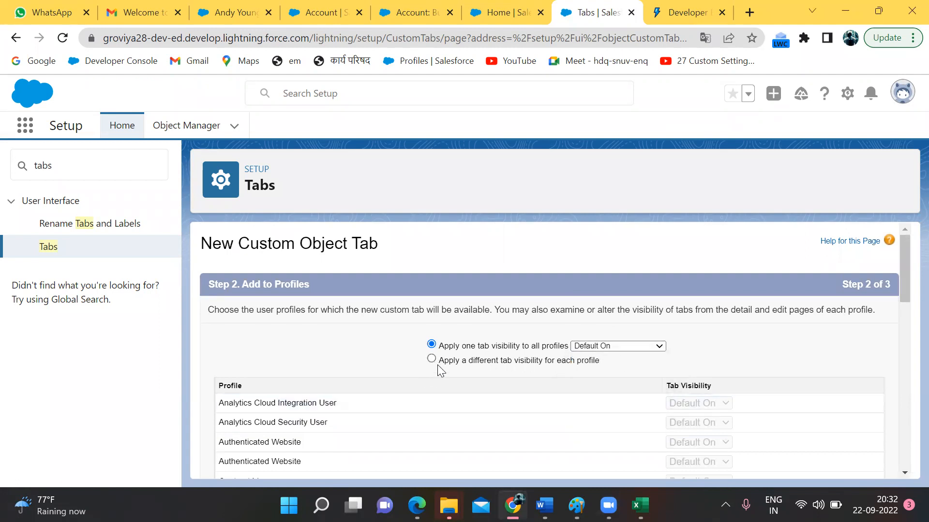
scroll(437, 365, down, 1)
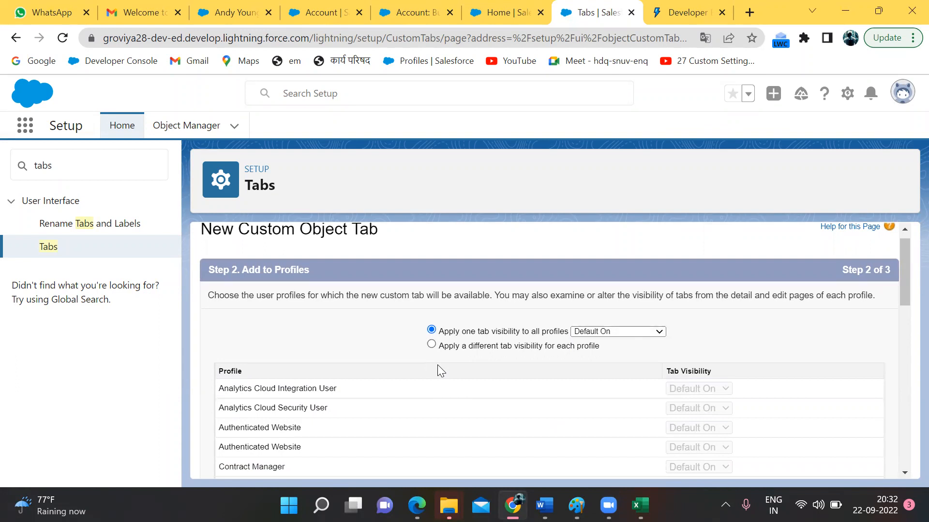
scroll(437, 365, down, 10)
click(846, 464)
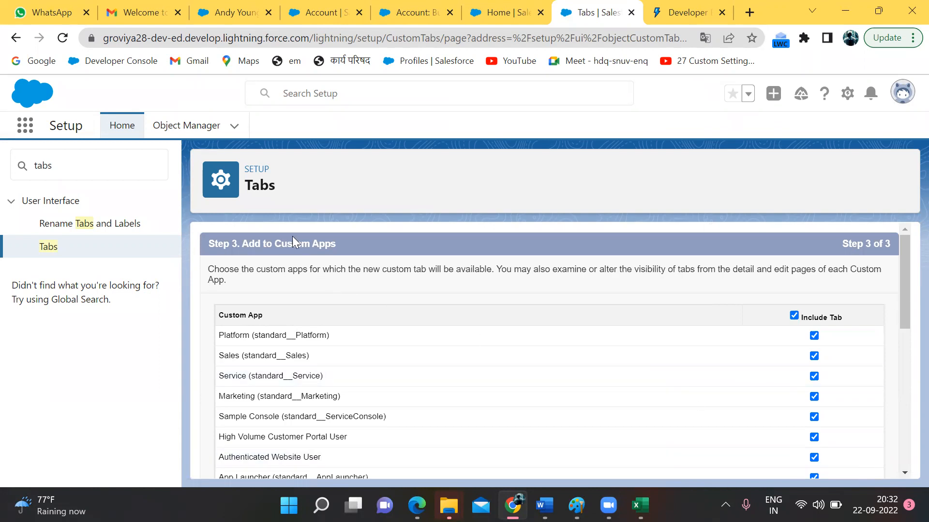
Step: Remove the Employees tab from all custom apps except Groviya and Service
double_click(317, 245)
scroll(823, 344, down, 6)
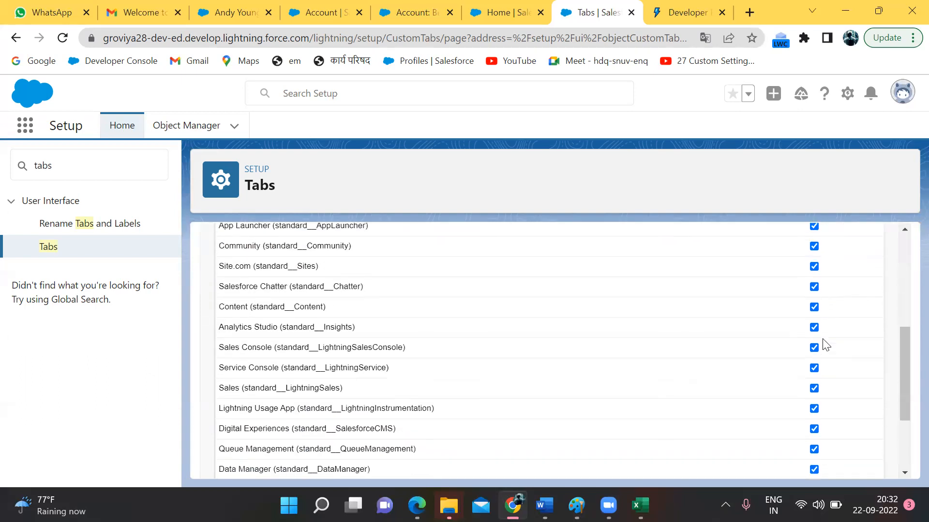
scroll(824, 344, down, 3)
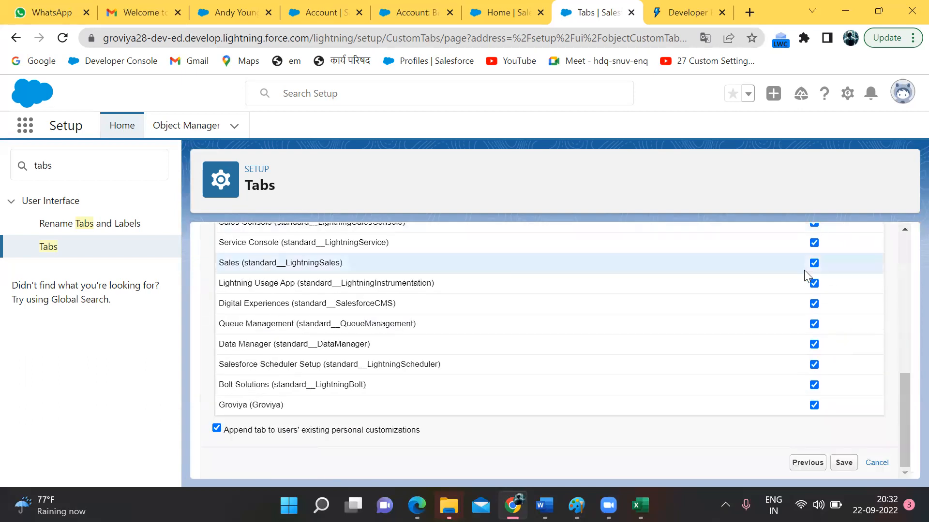
scroll(803, 270, up, 8)
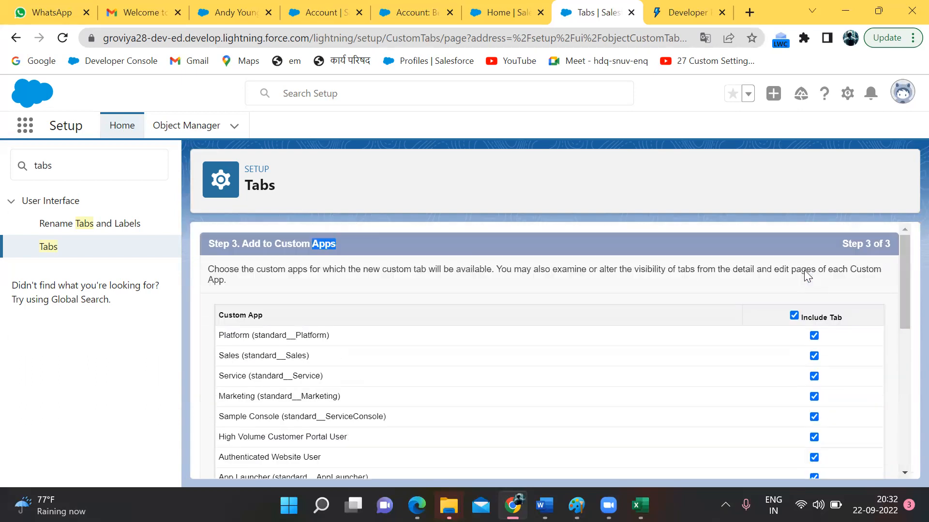
click(797, 316)
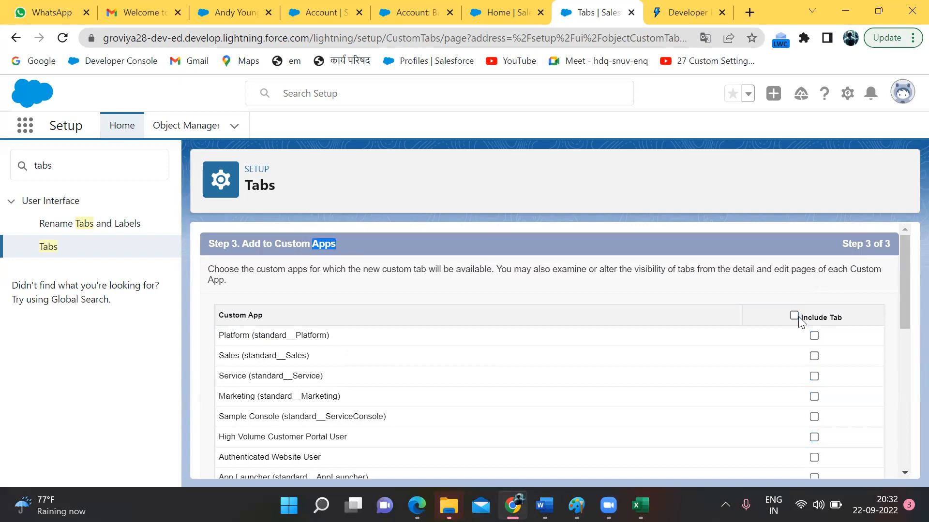
scroll(799, 321, down, 10)
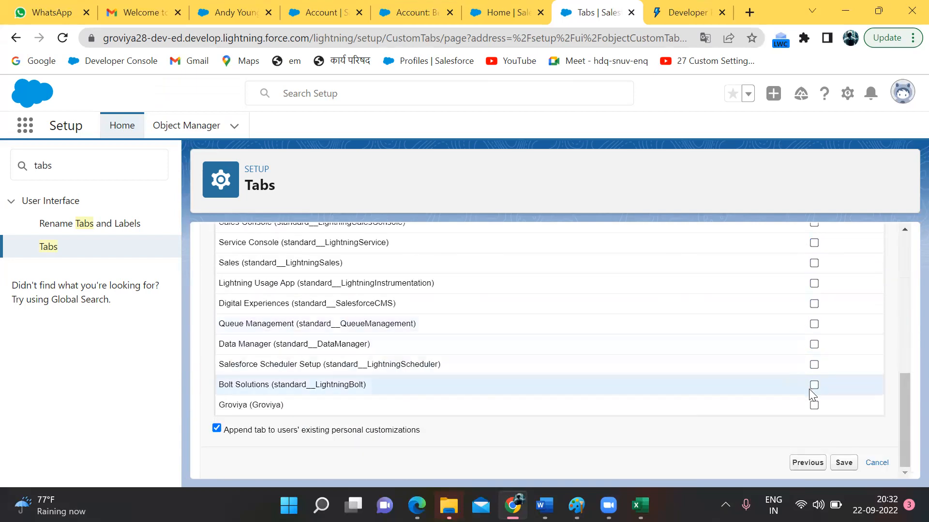
click(814, 406)
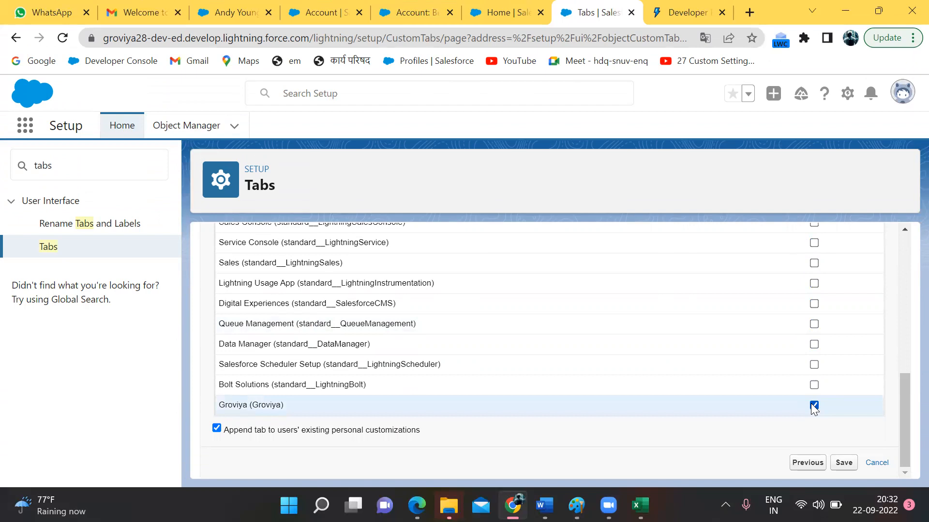
scroll(811, 404, up, 10)
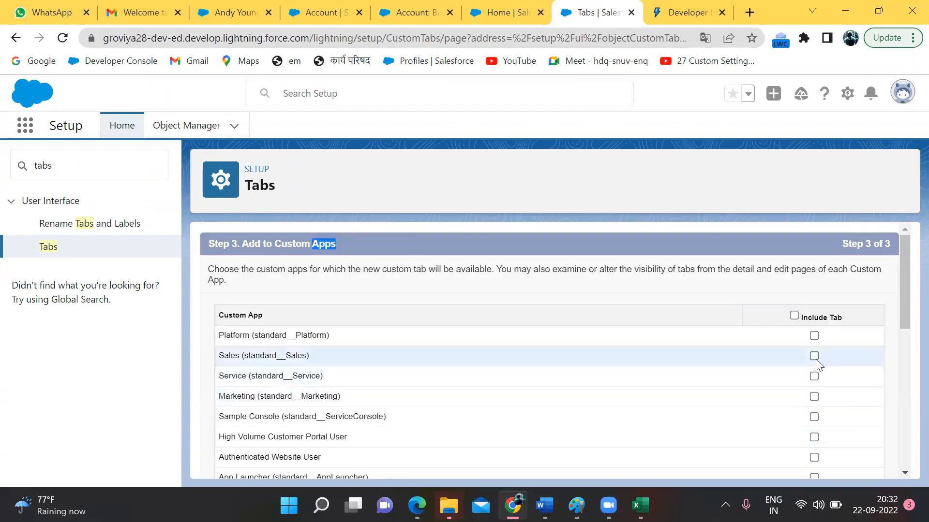
click(814, 376)
Step: Save the new Employees custom tab
scroll(814, 382, down, 1)
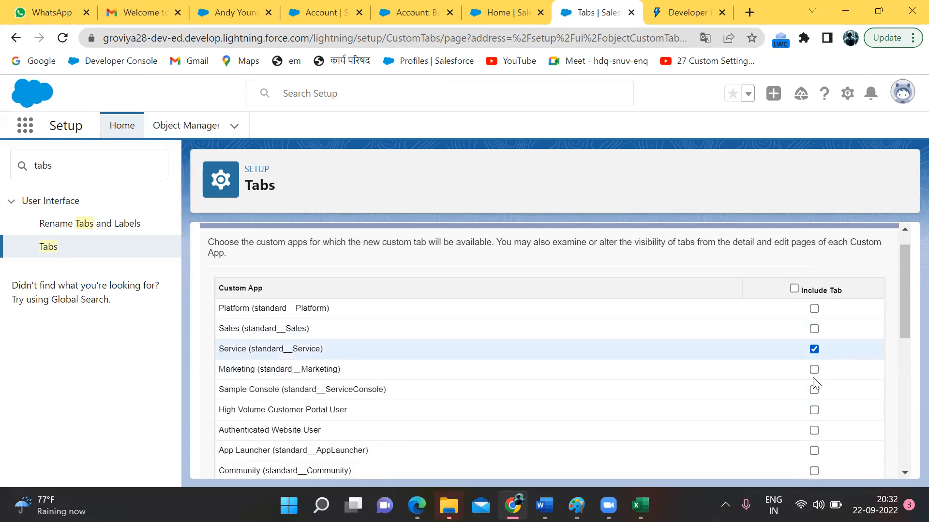
scroll(814, 385, down, 10)
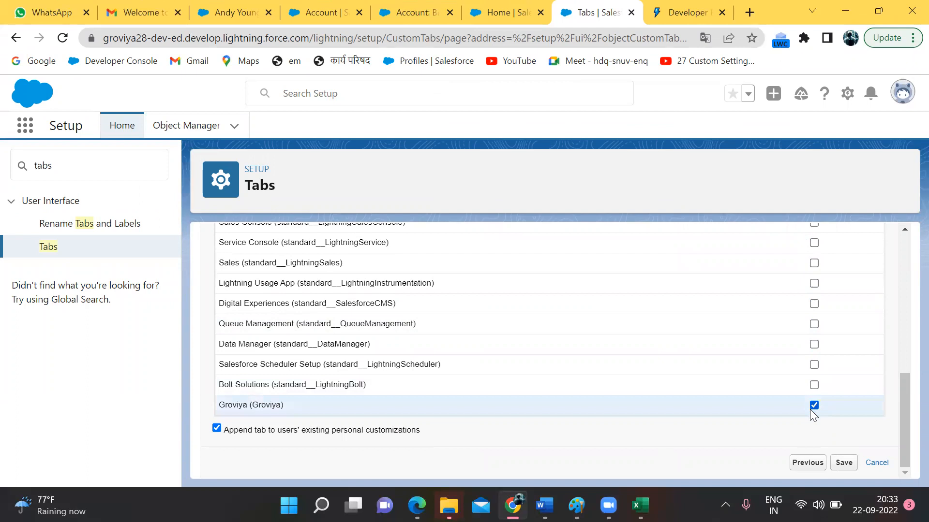
scroll(818, 386, up, 10)
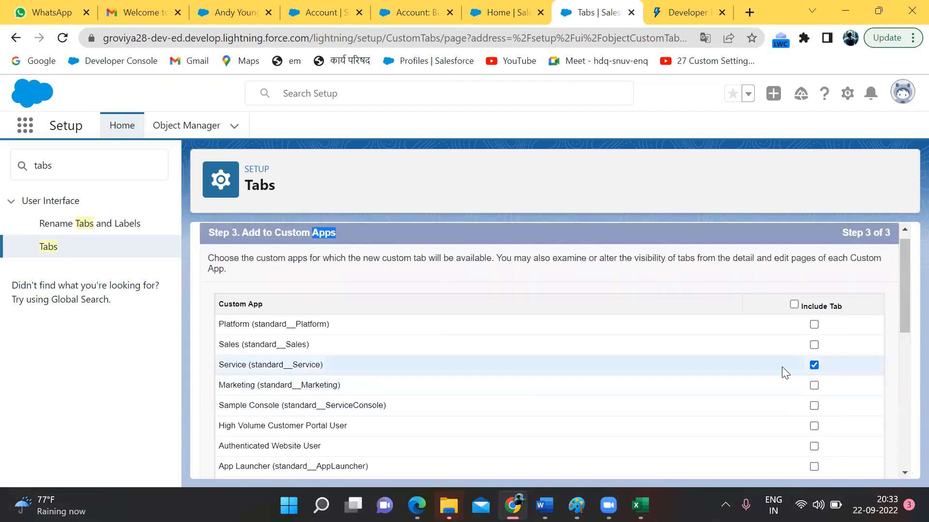
scroll(781, 366, down, 10)
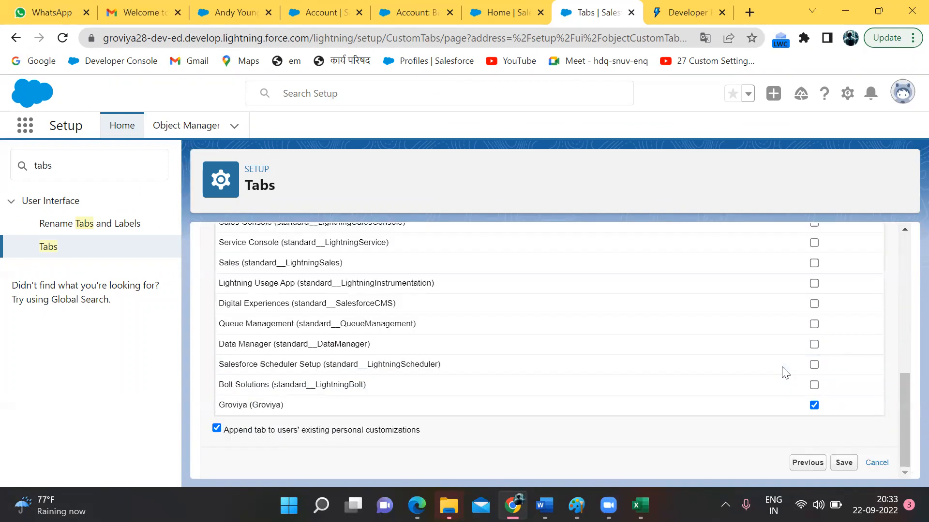
click(850, 465)
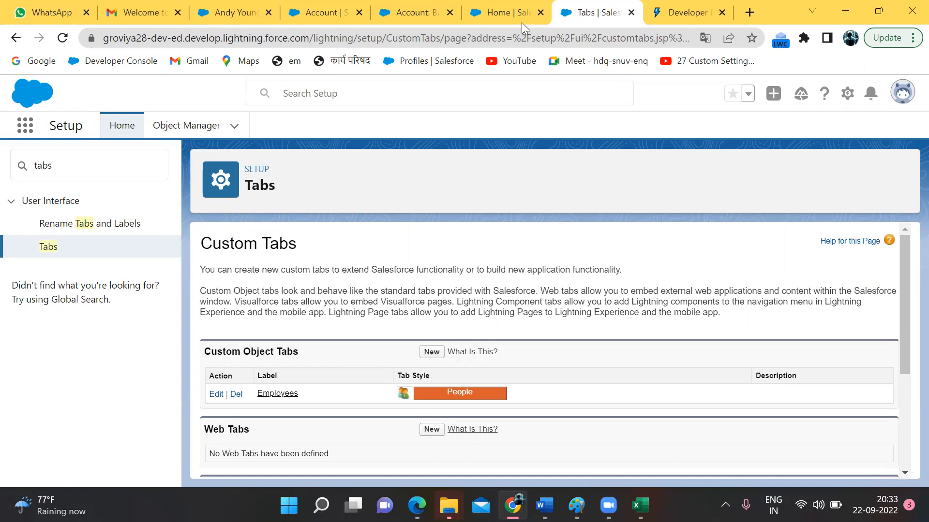
Step: Return to the Lightning browser tab and launch the Groviya app by searching 'grov'
click(501, 9)
click(419, 6)
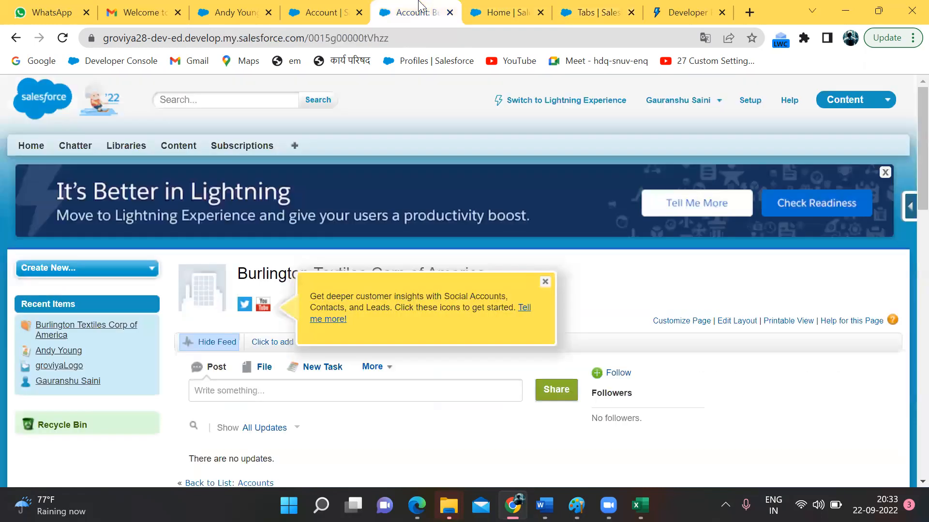
click(317, 10)
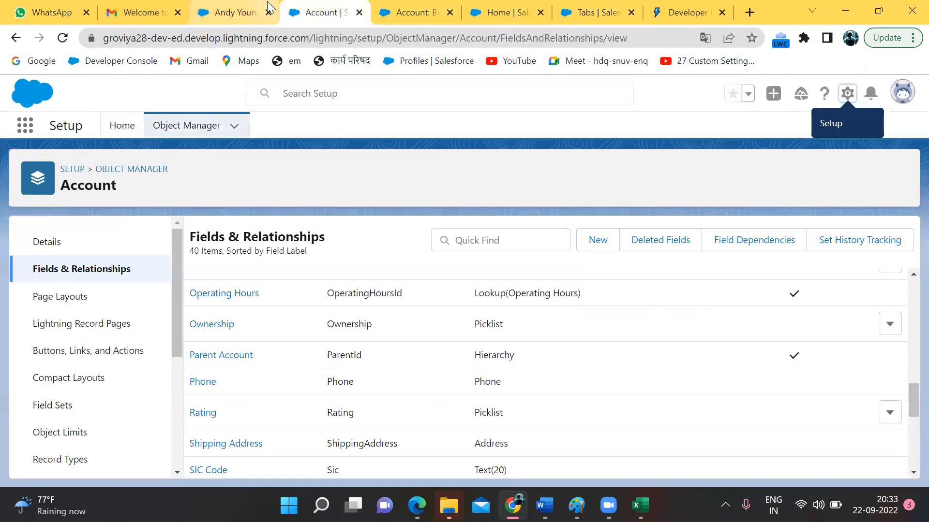
click(224, 11)
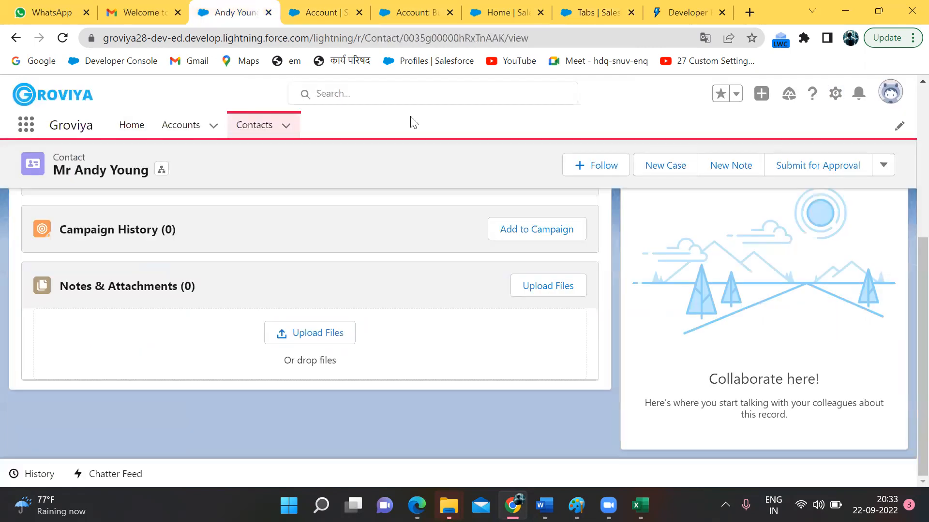
click(22, 128)
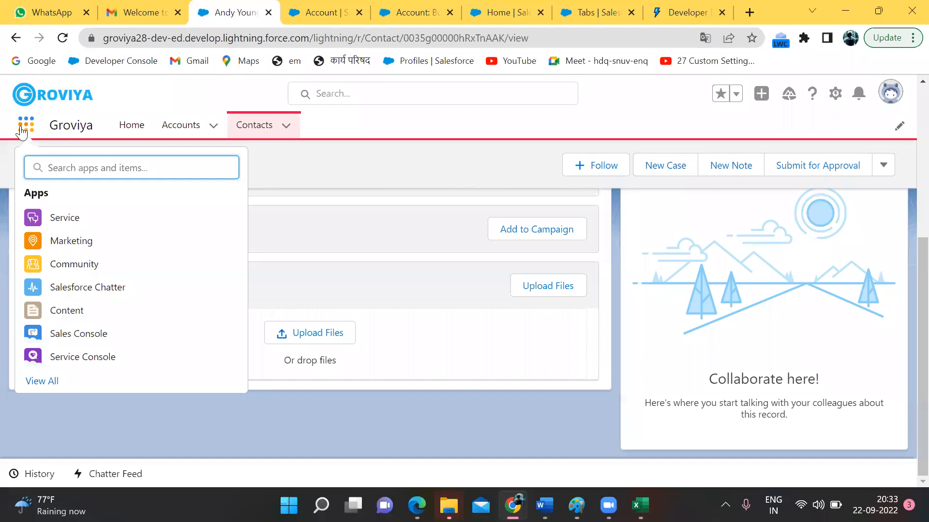
text(grov)
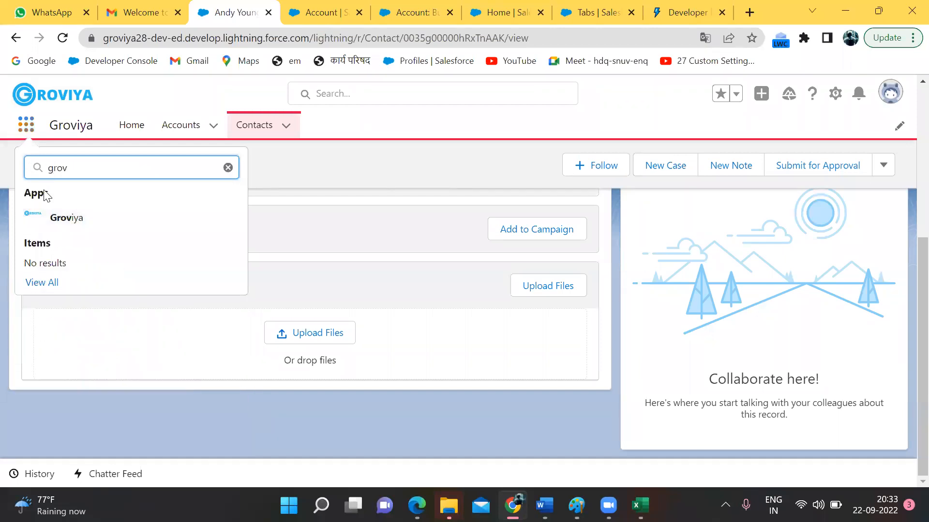
click(64, 224)
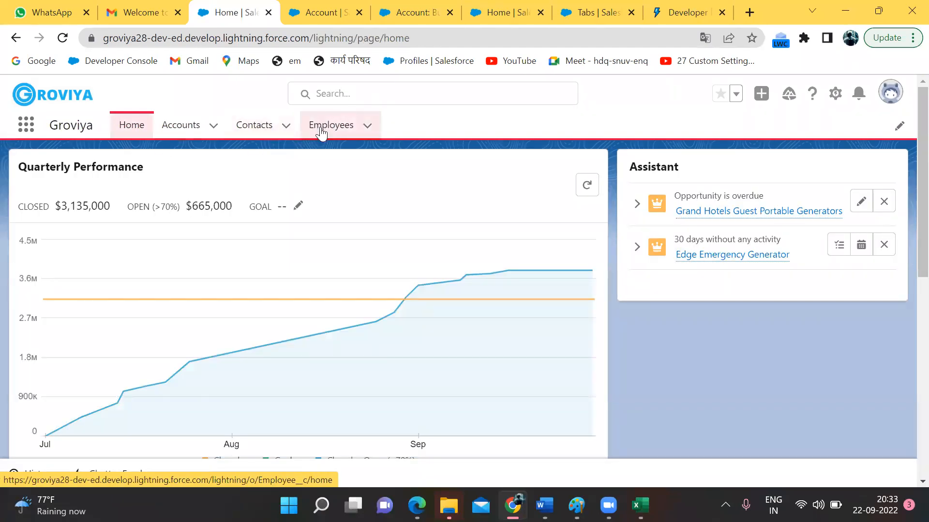
Step: View the empty Employees list in Groviya and bring up the Setup gear menu
click(324, 129)
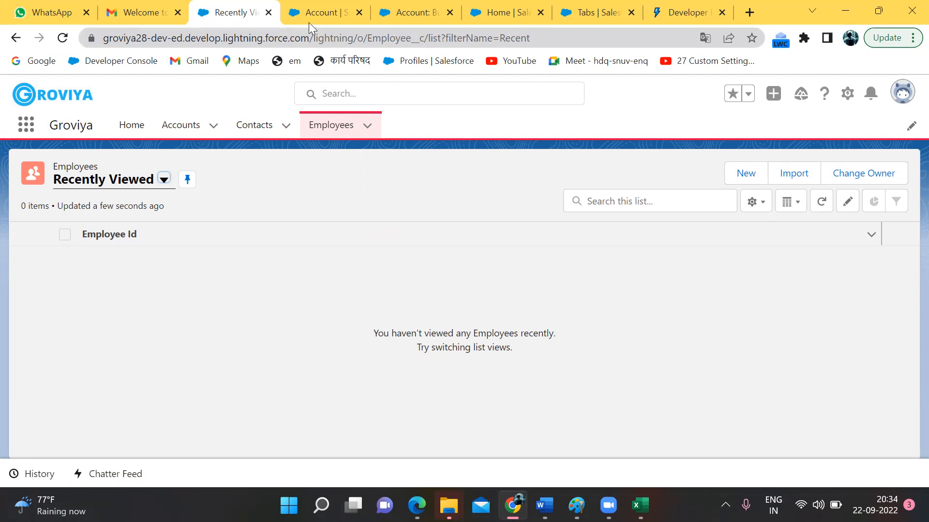
click(847, 94)
Step: Find App Manager through Setup Quick Find and choose Edit on the Groviya app
click(795, 139)
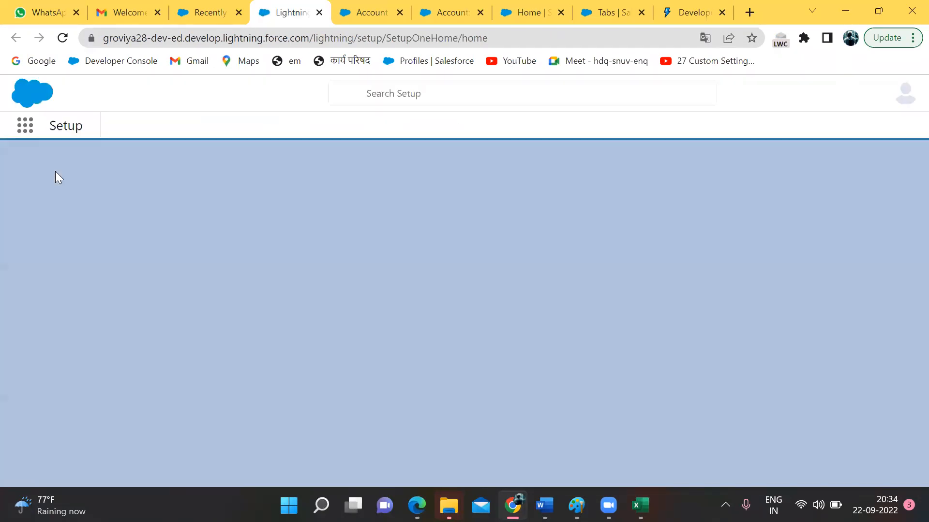
click(53, 166)
text(App manag)
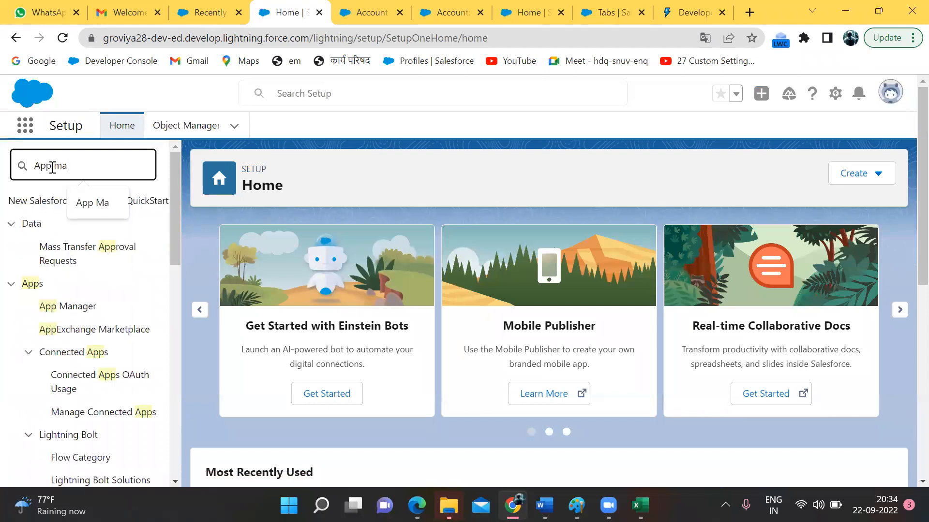
click(64, 224)
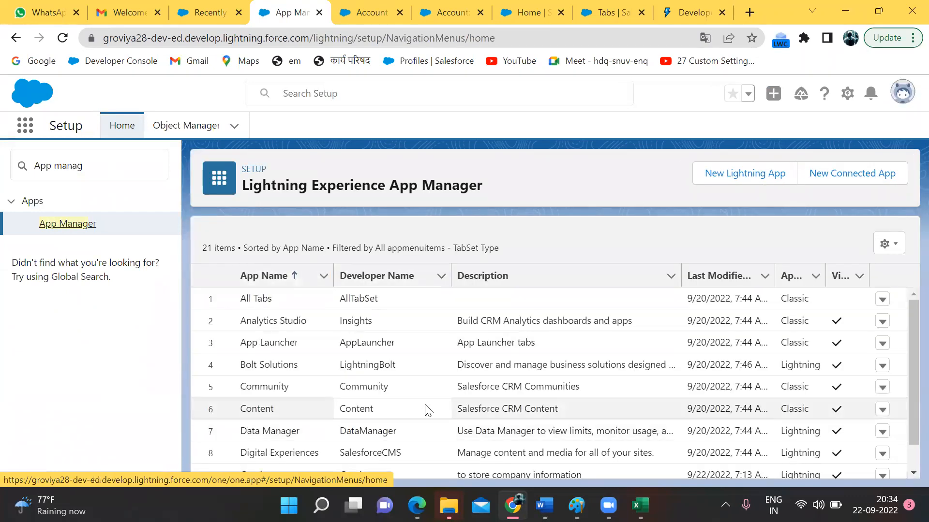
scroll(427, 410, down, 3)
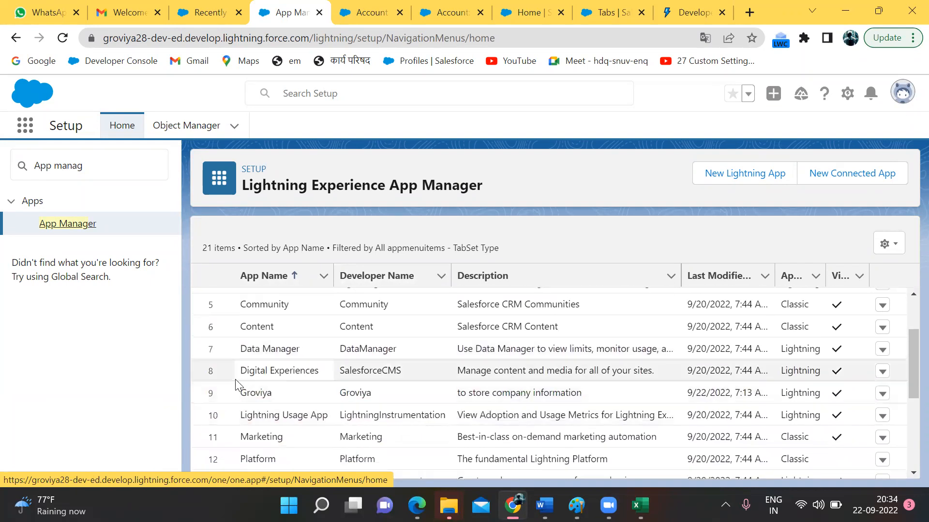
click(883, 394)
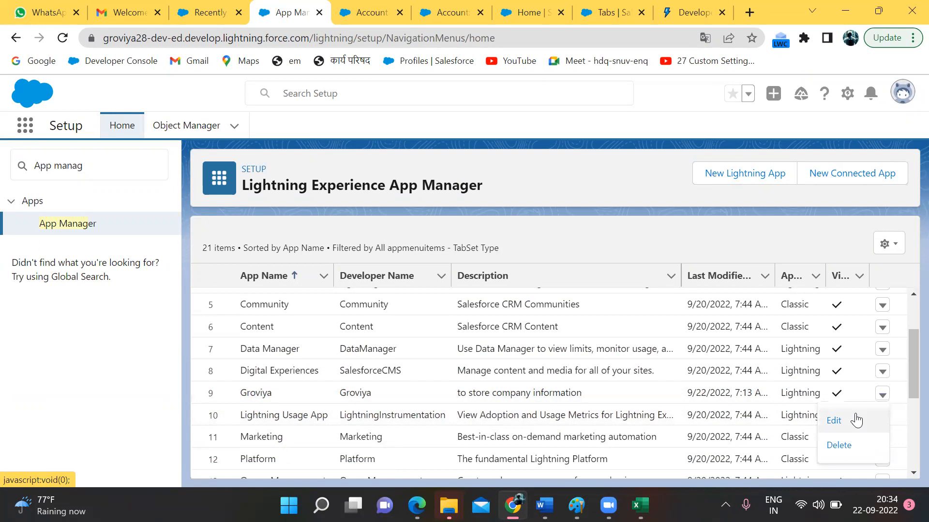
click(856, 420)
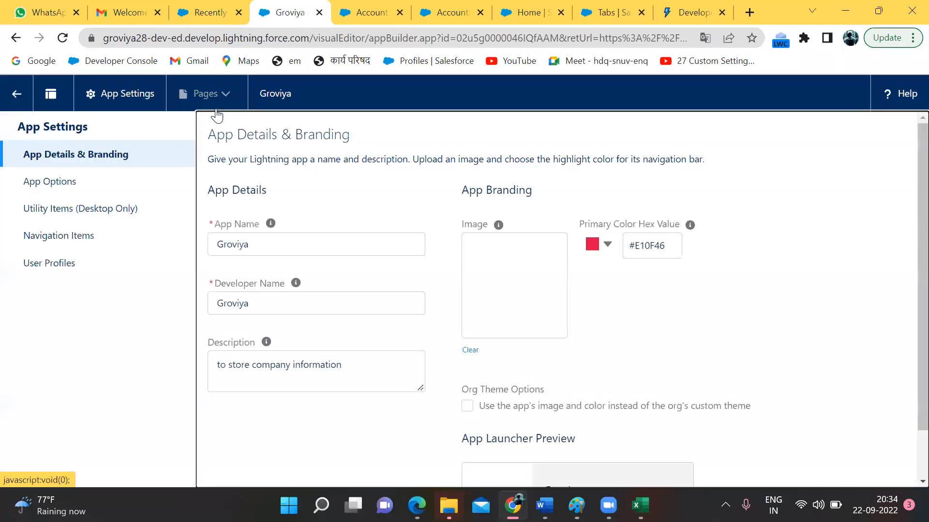
Step: Add Chatter to Groviya's selected navigation items, save, and reload the Employees list
click(75, 237)
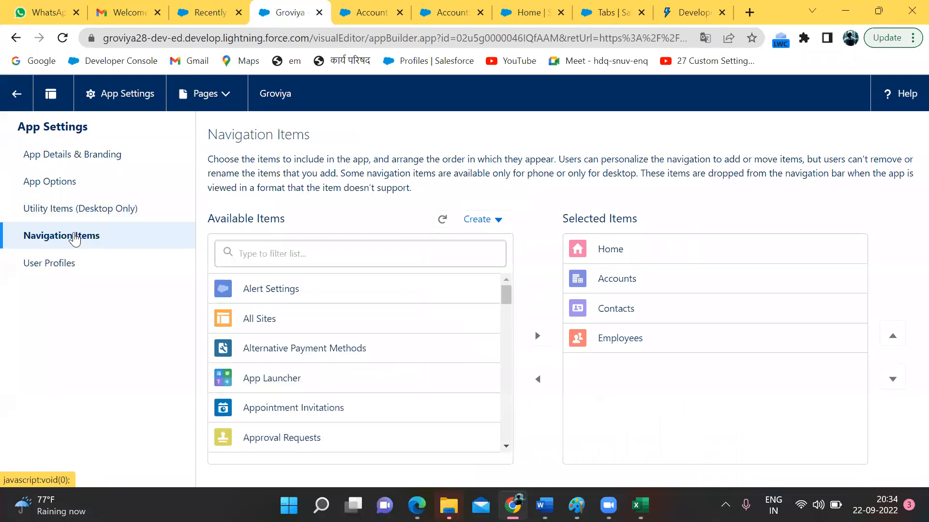
click(384, 246)
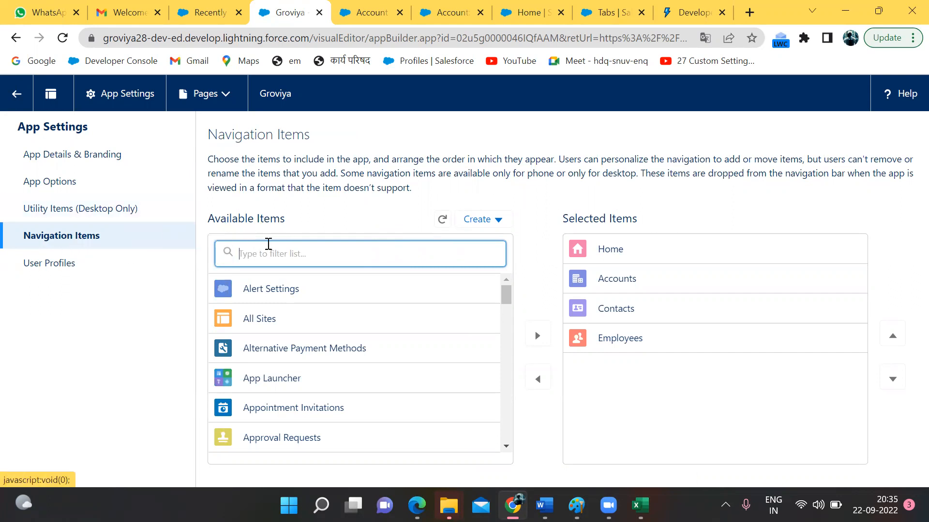
text(atte)
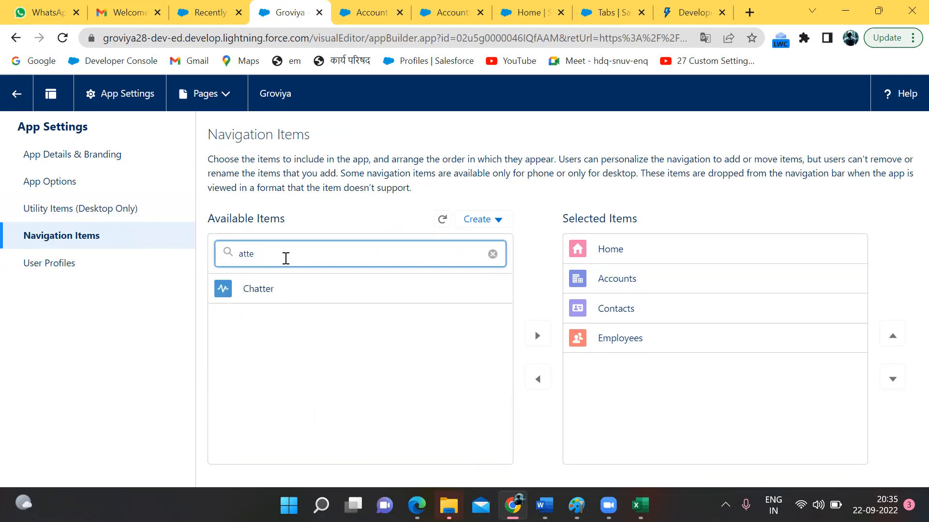
click(313, 290)
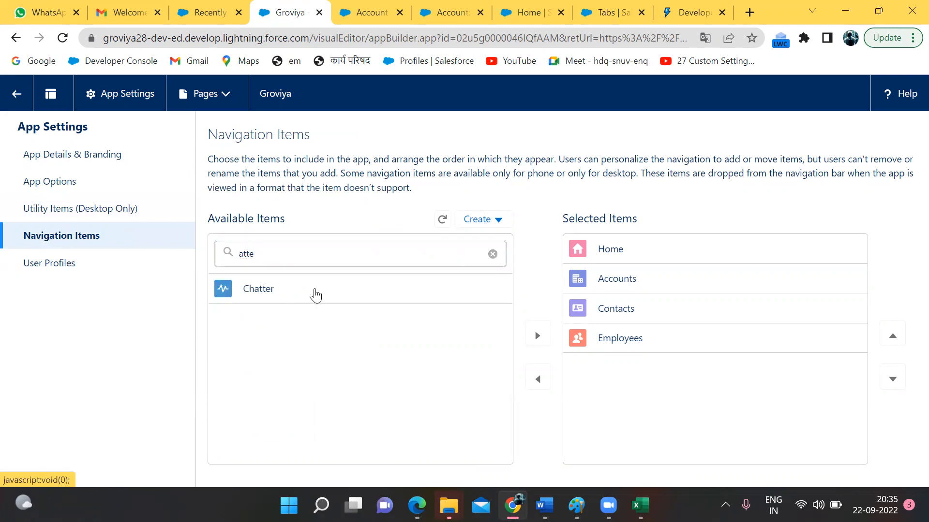
click(537, 338)
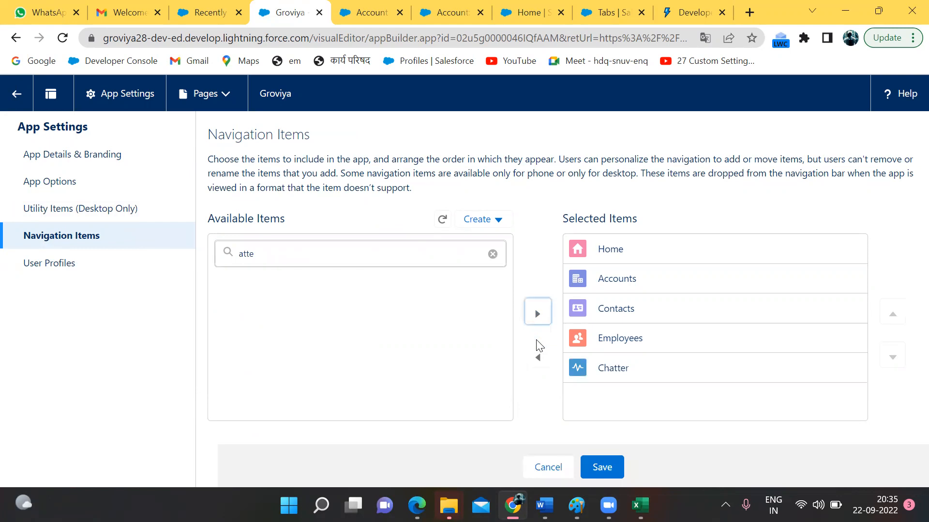
click(601, 467)
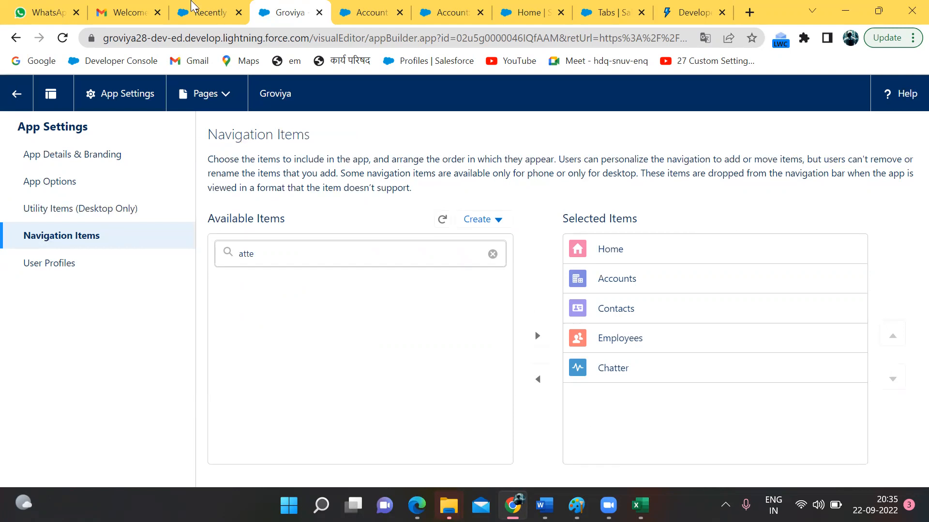
click(196, 9)
key(F5)
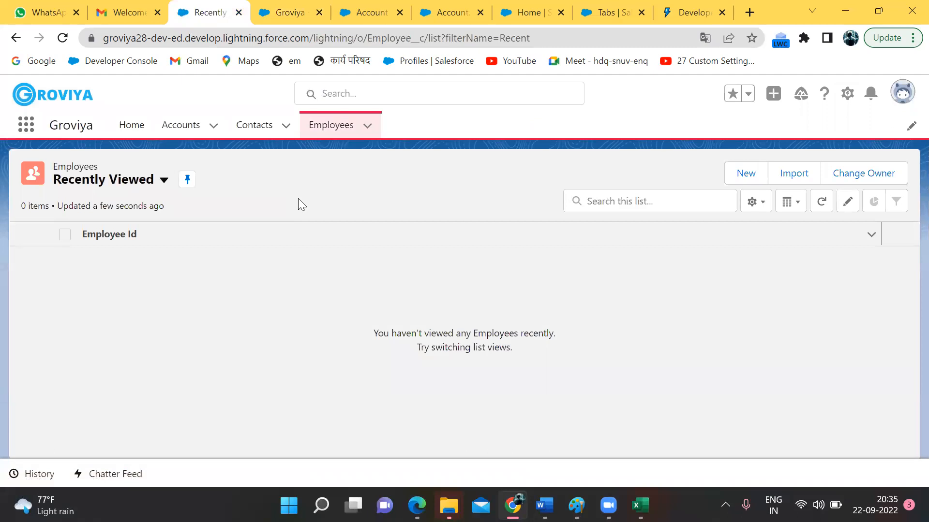
Step: Refresh the Employees list and choose Edit Object from its Setup menu
key(F5)
click(322, 122)
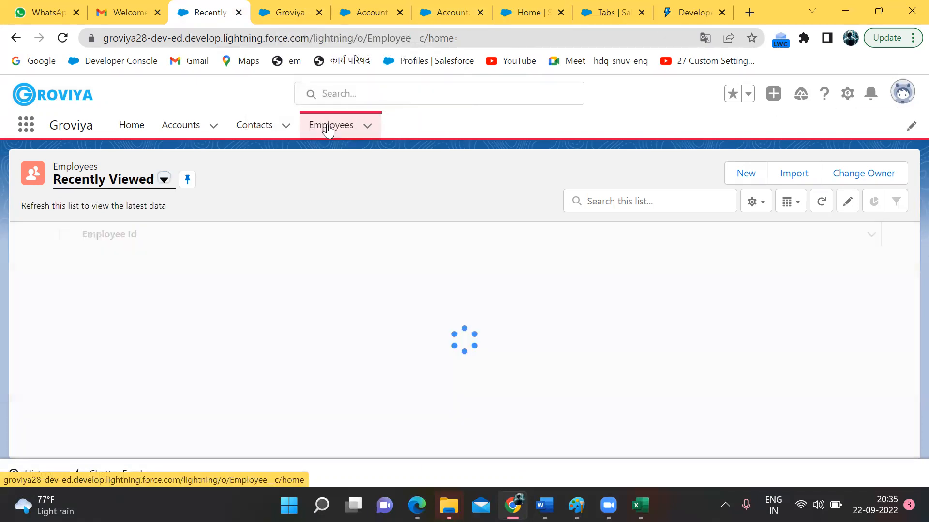
click(847, 94)
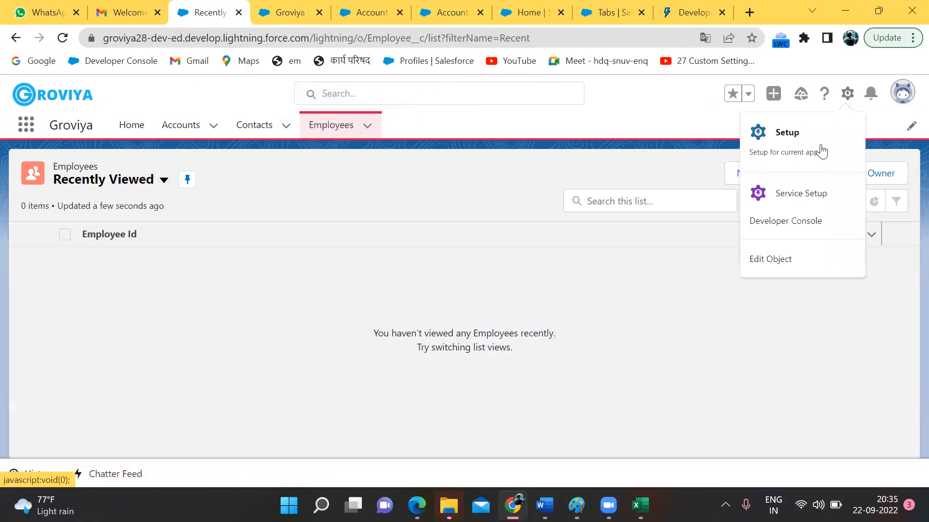
click(775, 264)
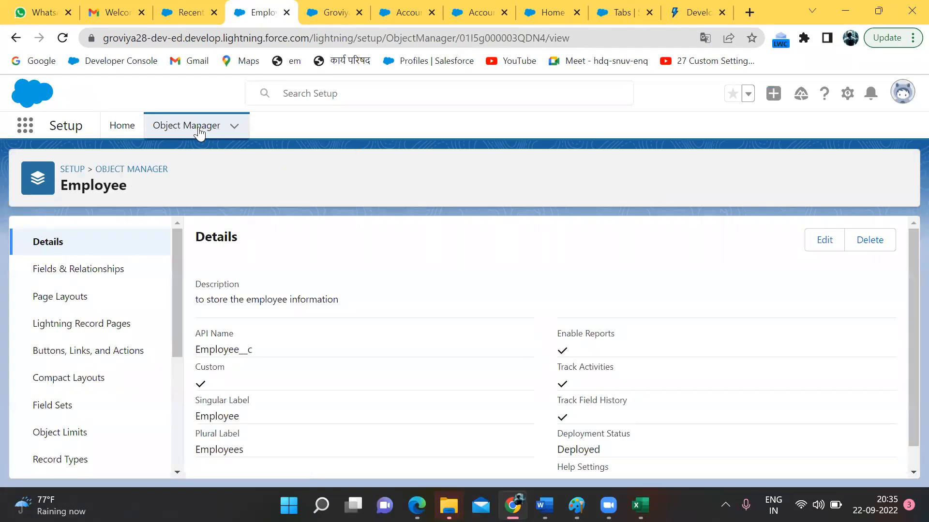
Step: Open the Employee object's fields in Object Manager and start a new custom field
click(172, 130)
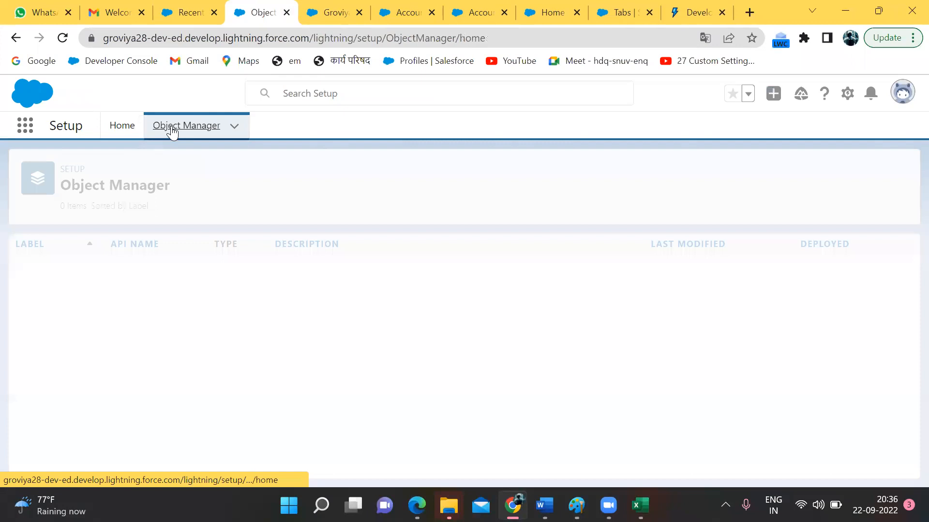
click(680, 174)
text(empl)
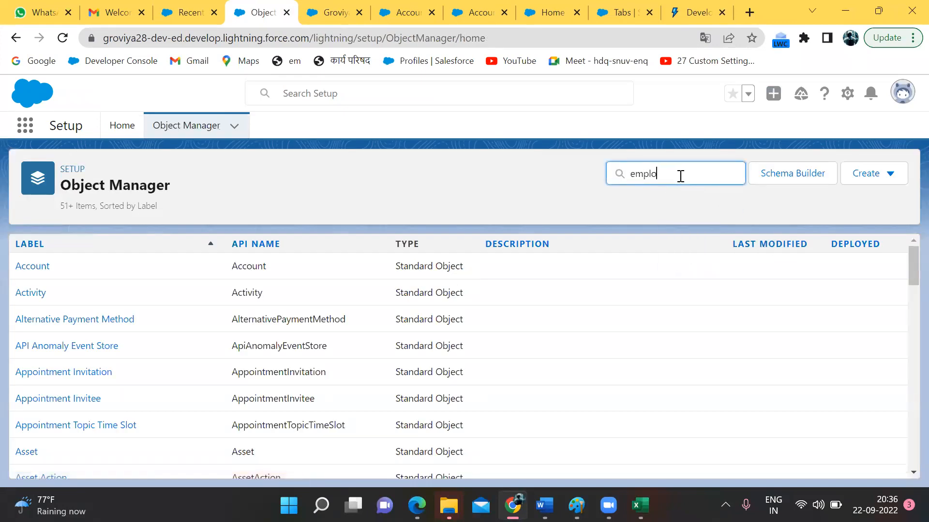
text(o)
click(32, 271)
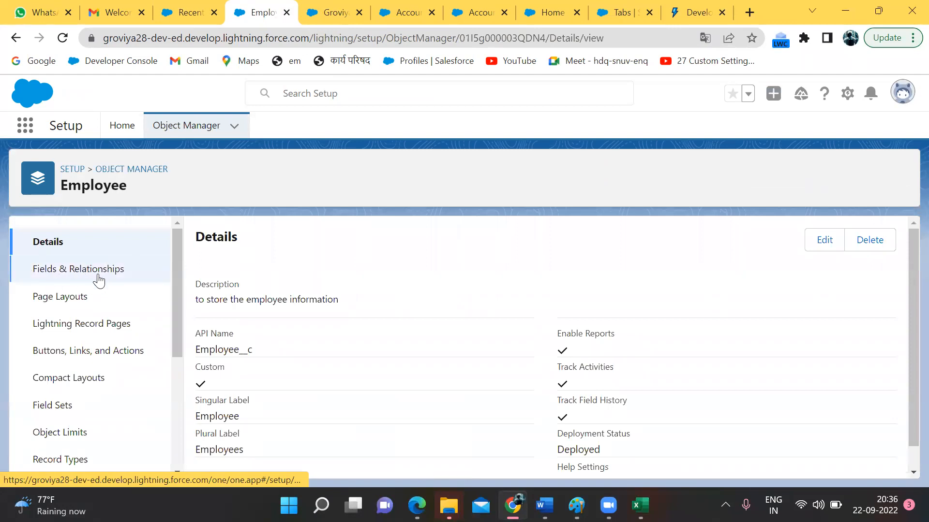
click(72, 272)
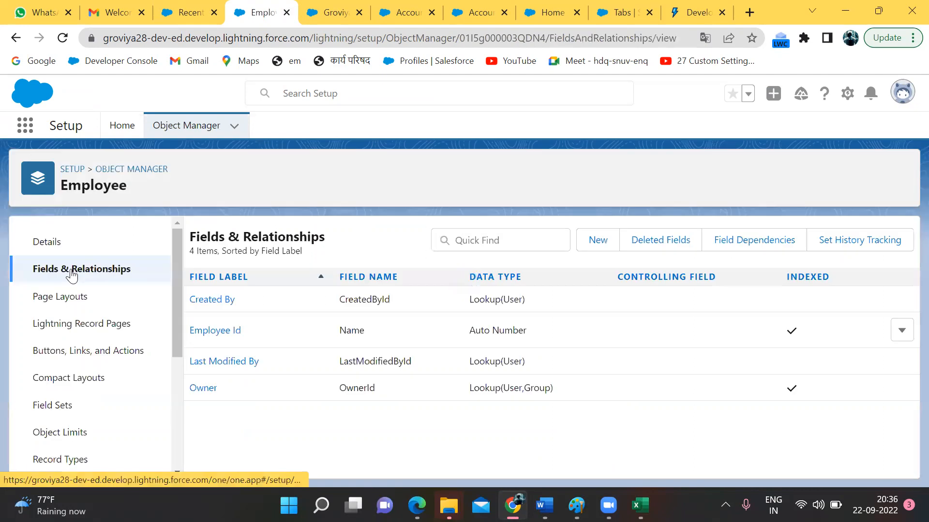
click(600, 239)
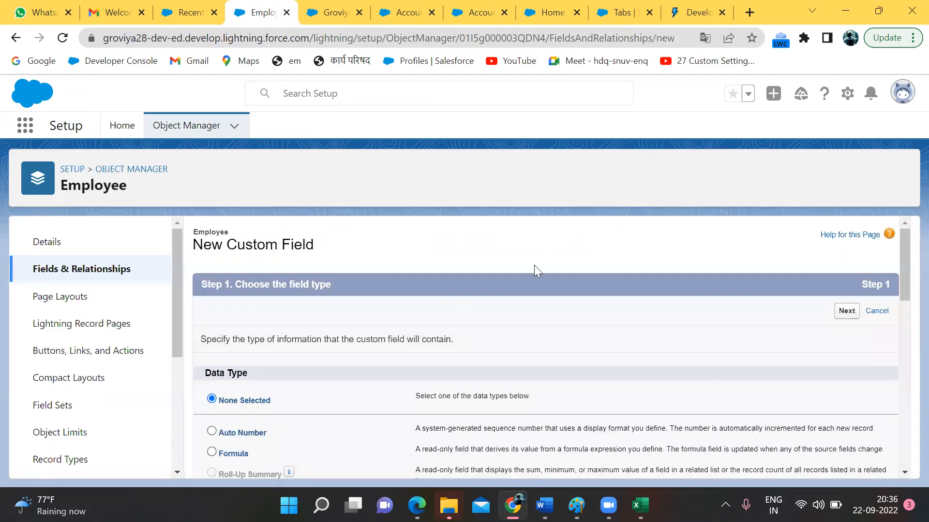
Step: Choose Text as the new field's data type
scroll(348, 364, down, 3)
scroll(347, 360, up, 2)
scroll(259, 293, down, 10)
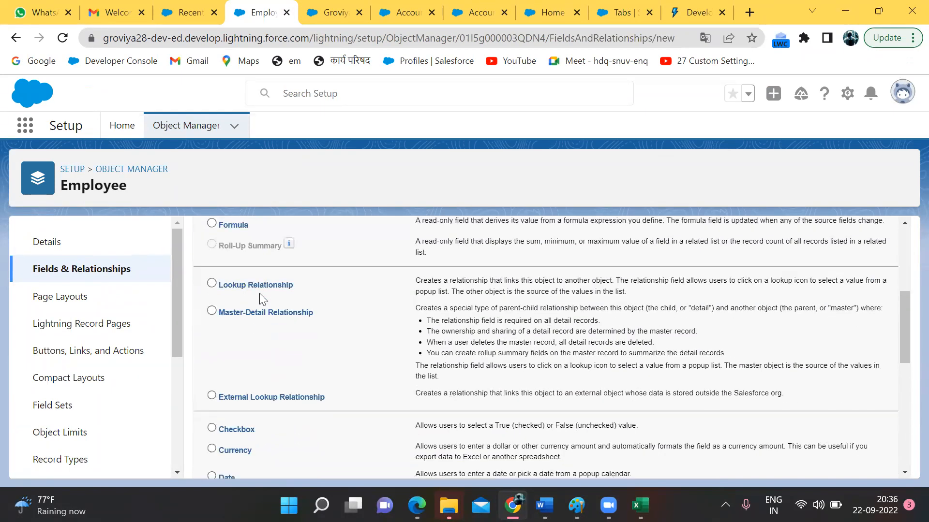
scroll(259, 293, down, 2)
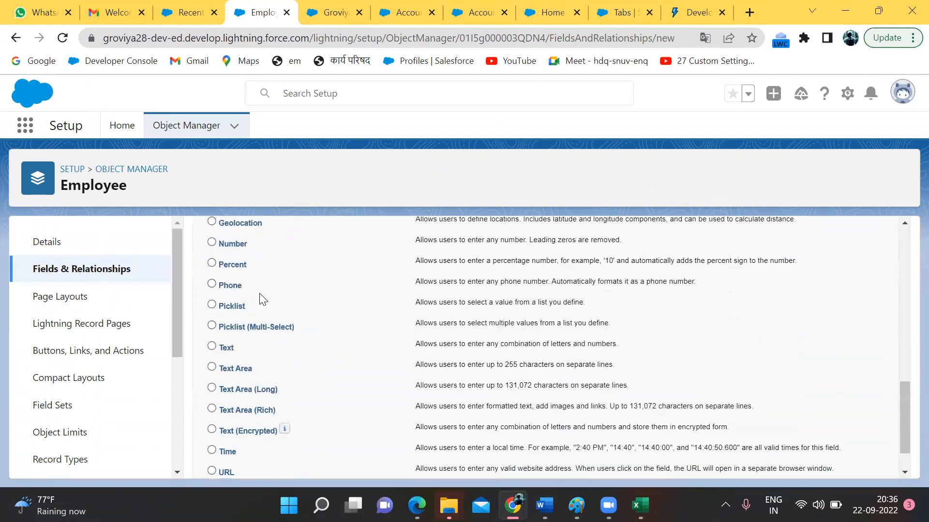
click(211, 347)
scroll(213, 303, down, 1)
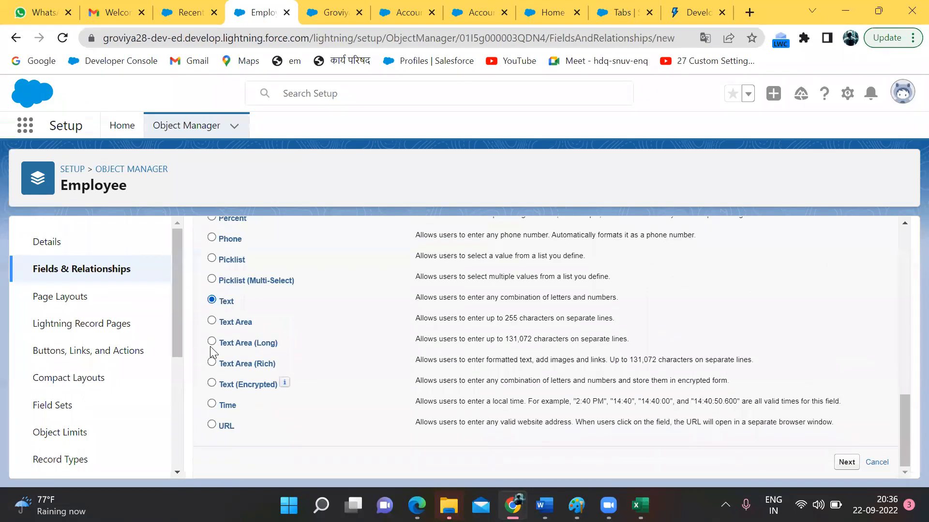
click(842, 463)
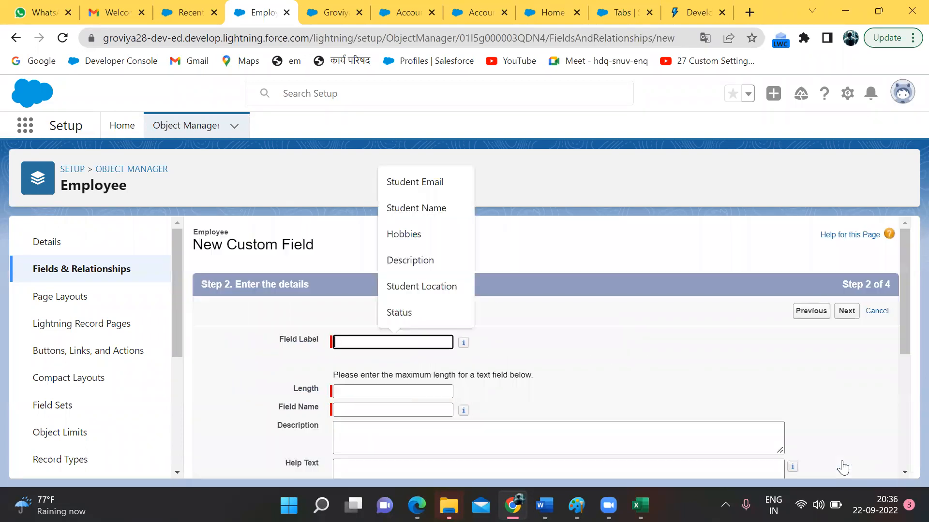
Step: Label the field 'Employee Name' with a length of 25
text(EMployee)
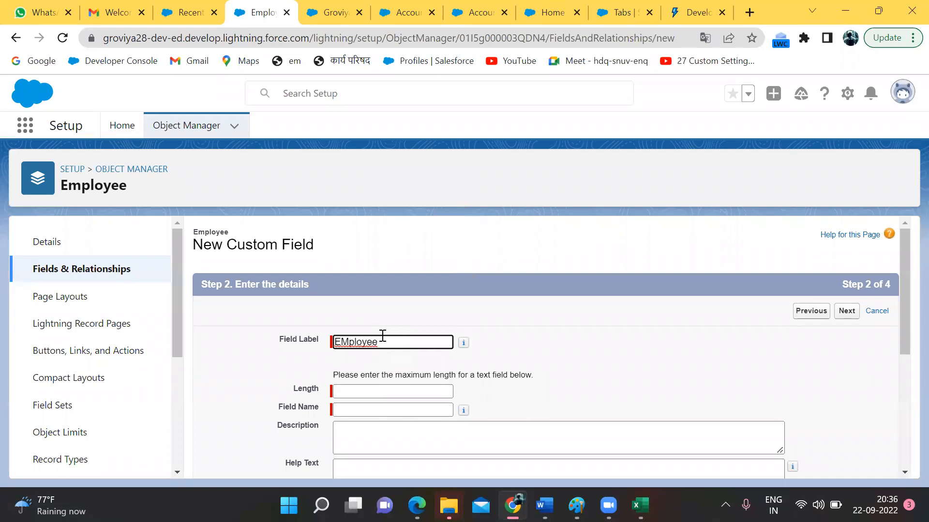
key(ctrl+a)
key(BackSpace)
text(Em)
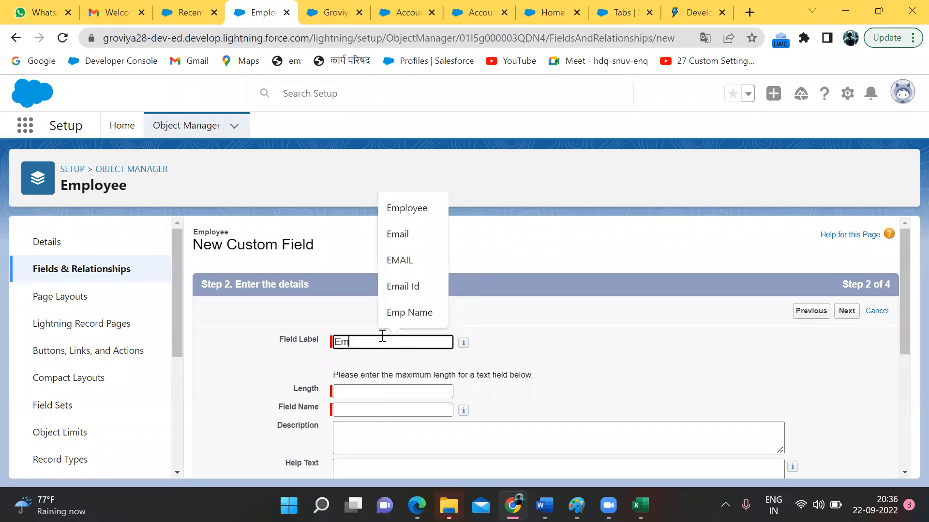
text(ployee Name)
click(363, 390)
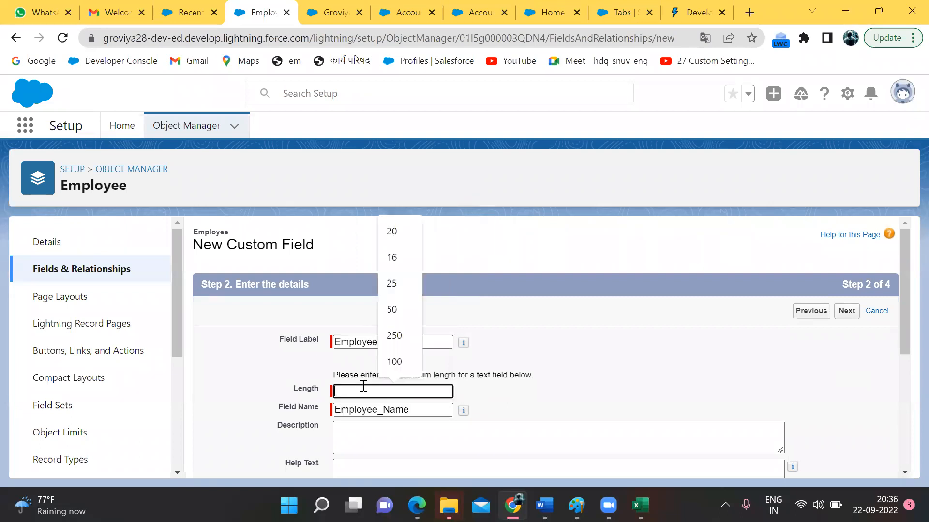
text(25)
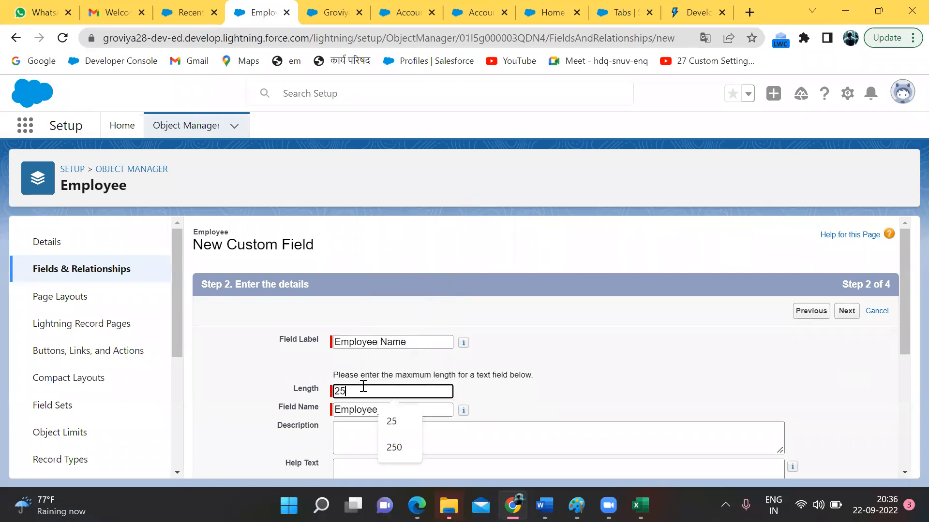
click(529, 404)
Step: Add help text 'Apna Name Daalo' and make the field required
scroll(358, 410, down, 2)
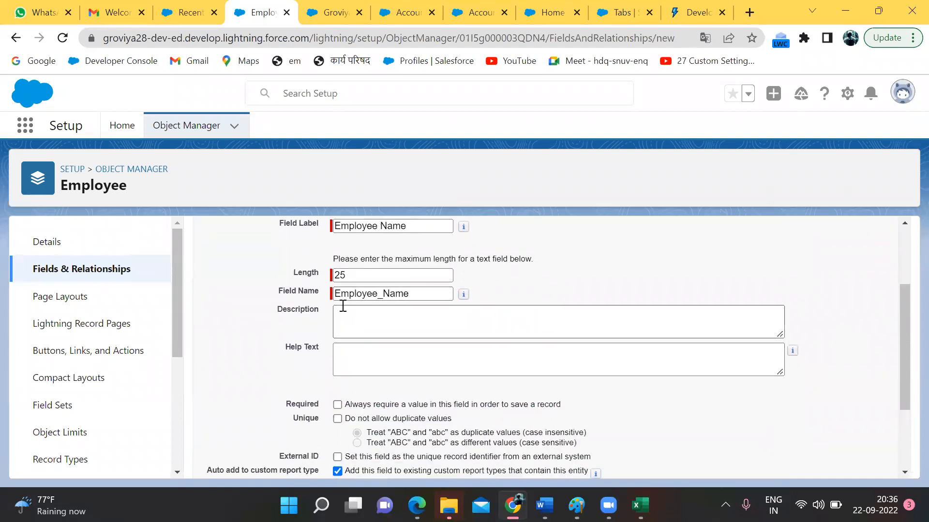
click(341, 312)
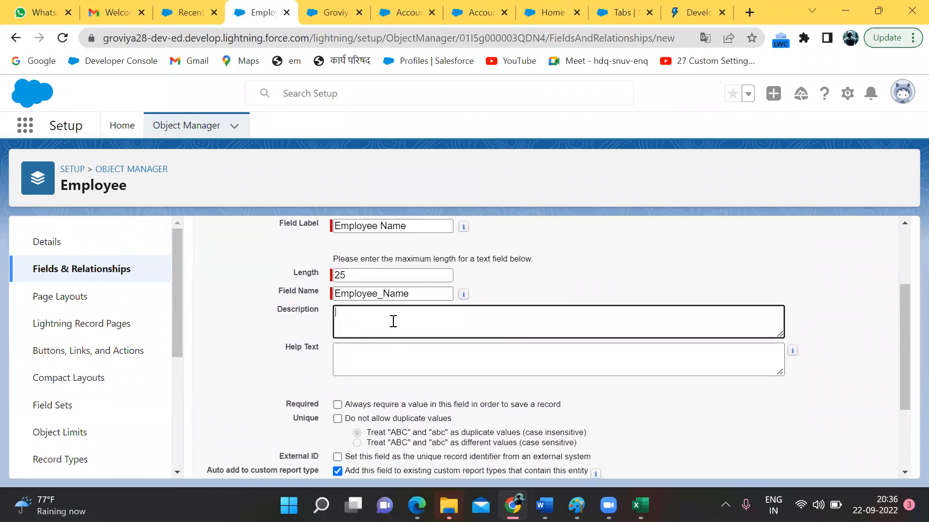
click(392, 360)
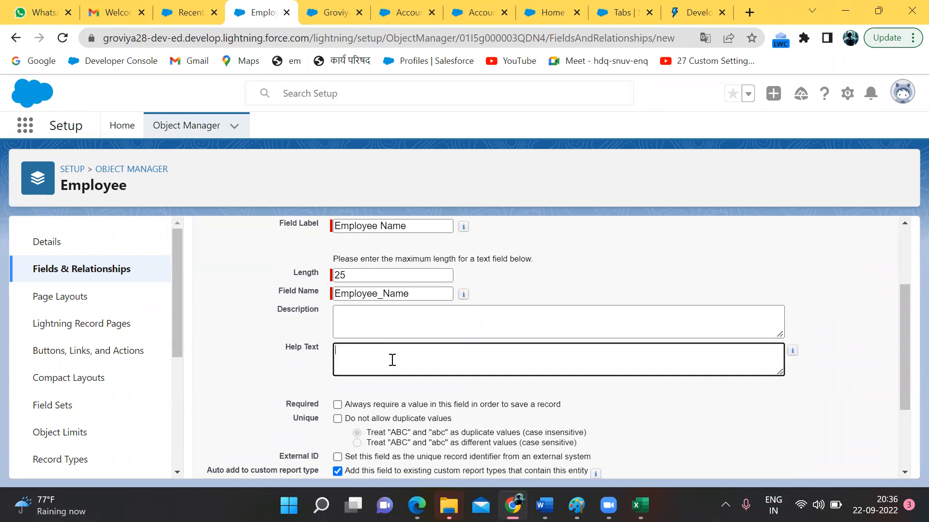
text(Apna Name Daalo)
scroll(405, 356, down, 1)
click(337, 349)
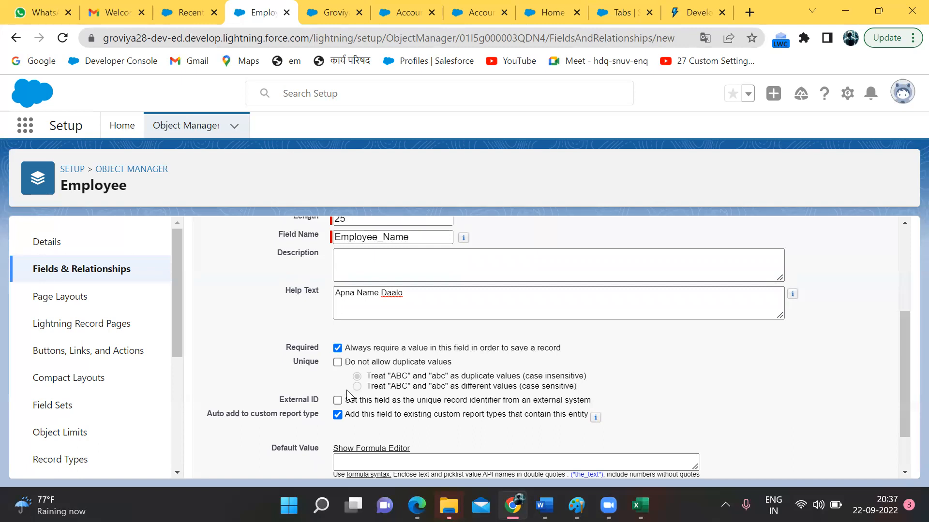
scroll(337, 401, down, 1)
scroll(337, 402, down, 1)
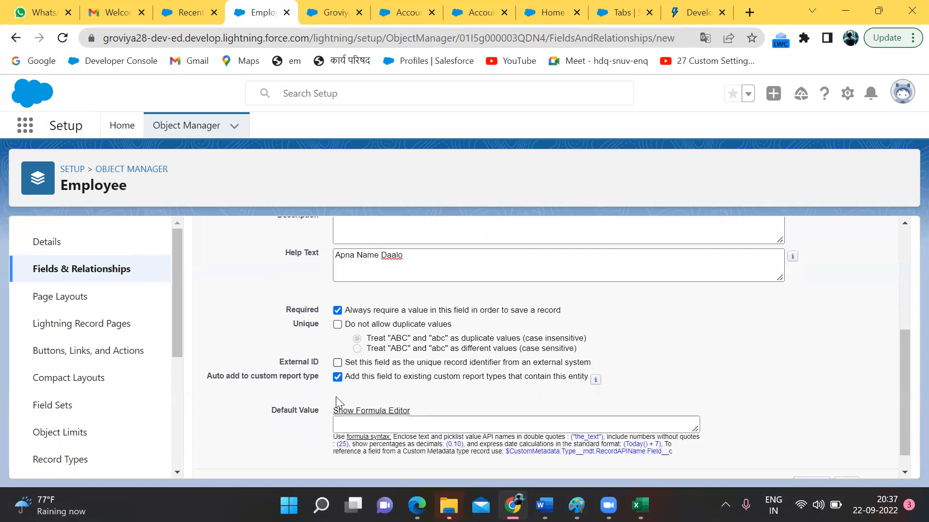
scroll(337, 402, down, 1)
scroll(784, 356, up, 5)
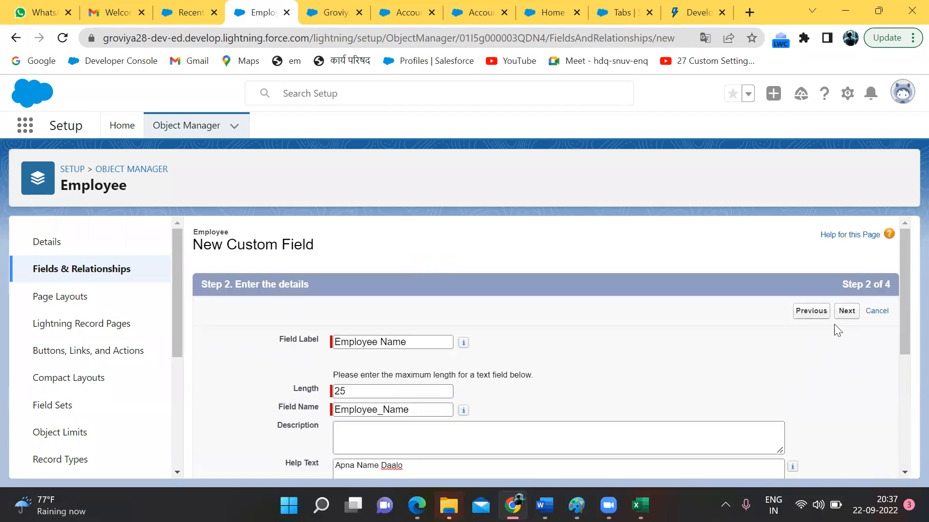
Step: Accept the default field-level security settings for Employee Name
click(840, 326)
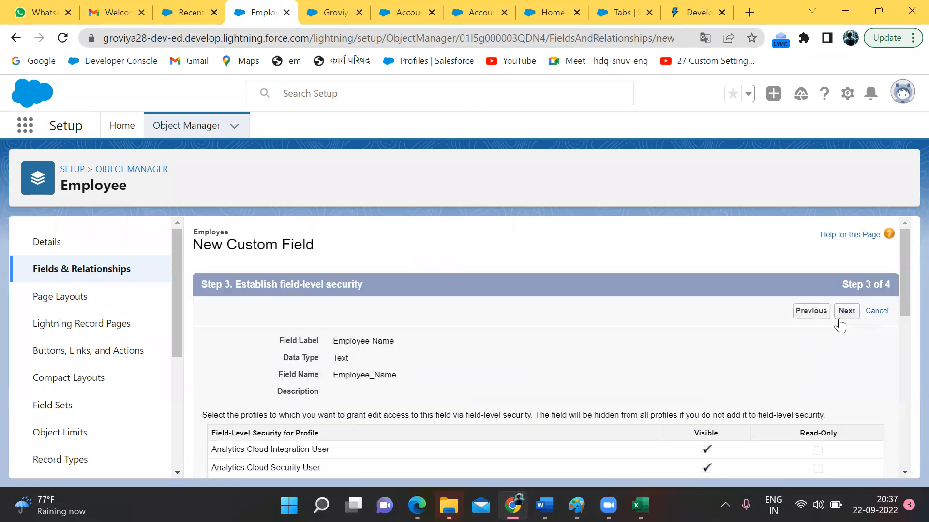
scroll(837, 325, down, 1)
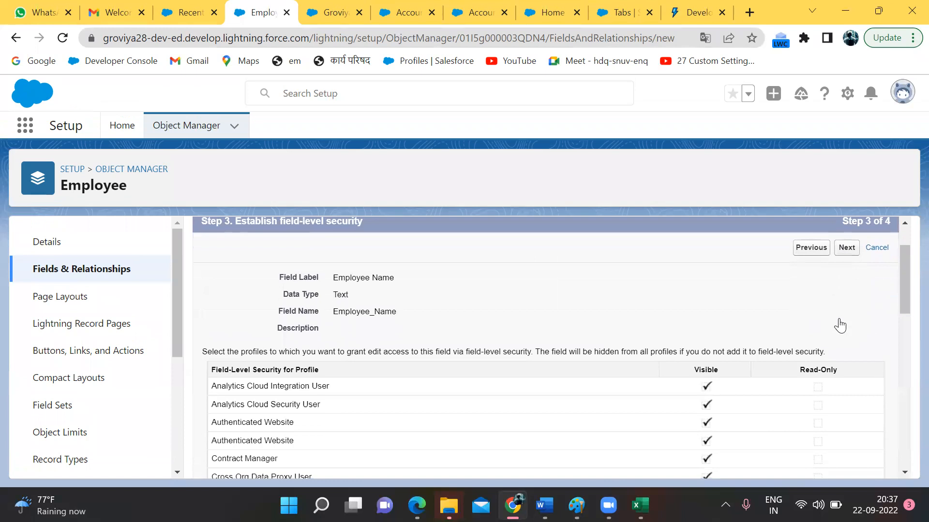
scroll(402, 304, down, 1)
scroll(390, 305, down, 5)
scroll(390, 304, up, 7)
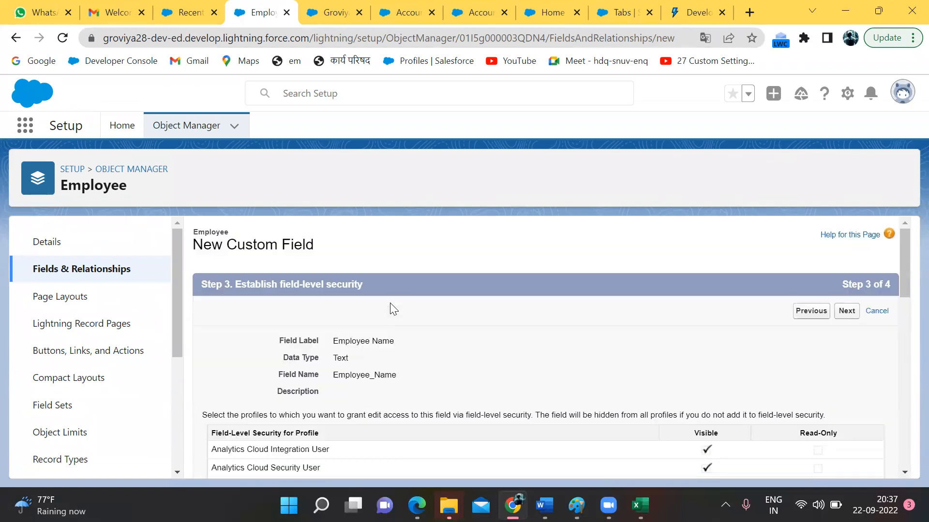
scroll(342, 394, down, 1)
scroll(342, 393, down, 1)
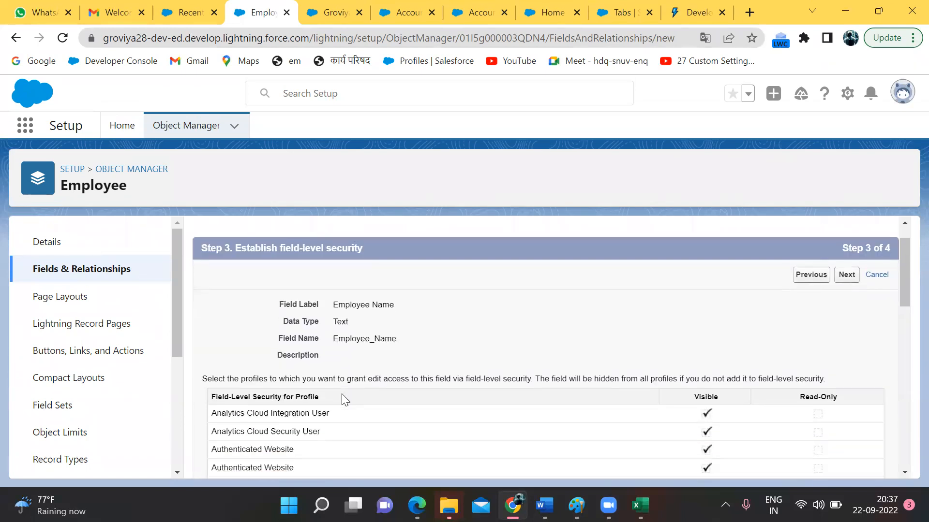
scroll(342, 395, up, 2)
scroll(620, 402, down, 10)
scroll(620, 402, up, 10)
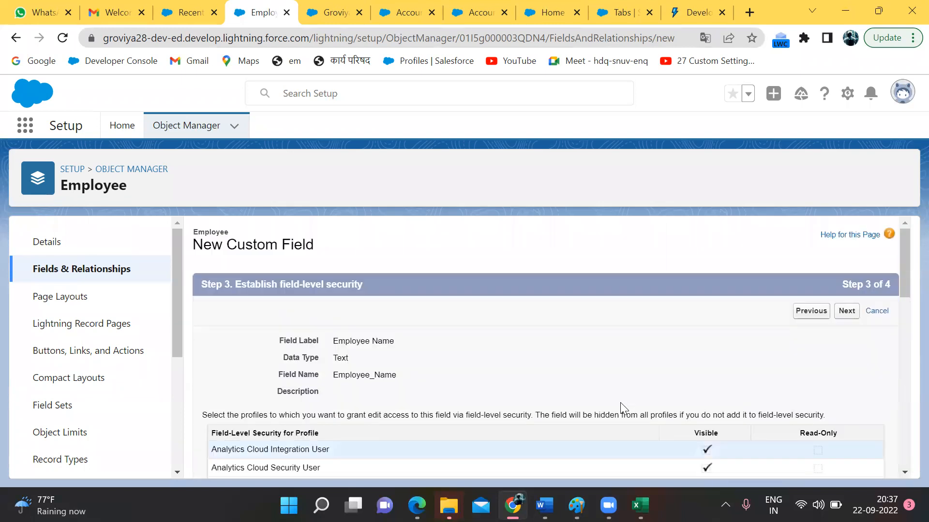
click(844, 312)
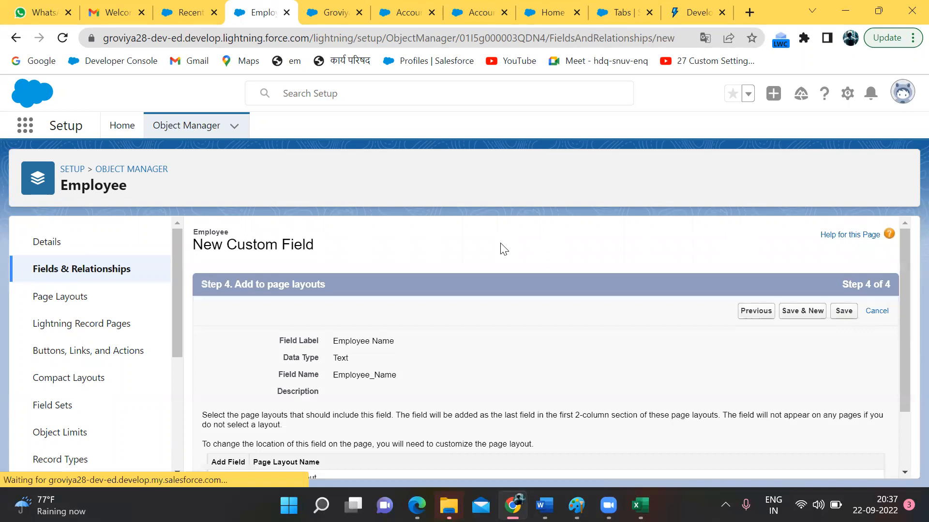
Step: Save the field on Employee Layout and reload the Employees list in Groviya
scroll(432, 317, down, 1)
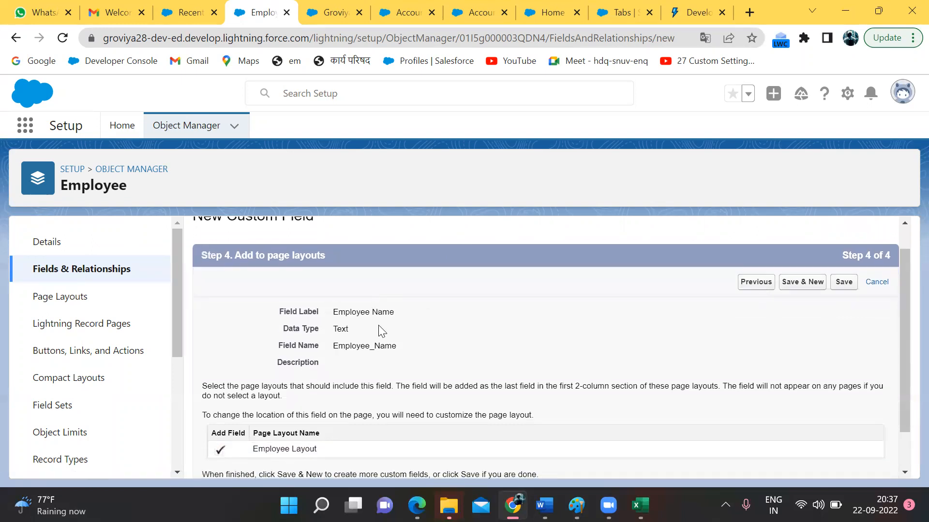
scroll(302, 305, down, 1)
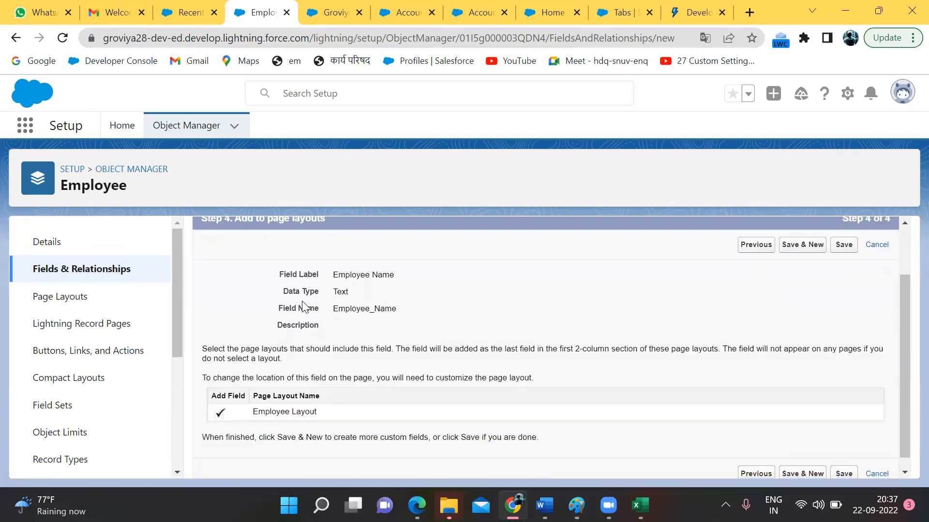
scroll(303, 305, down, 1)
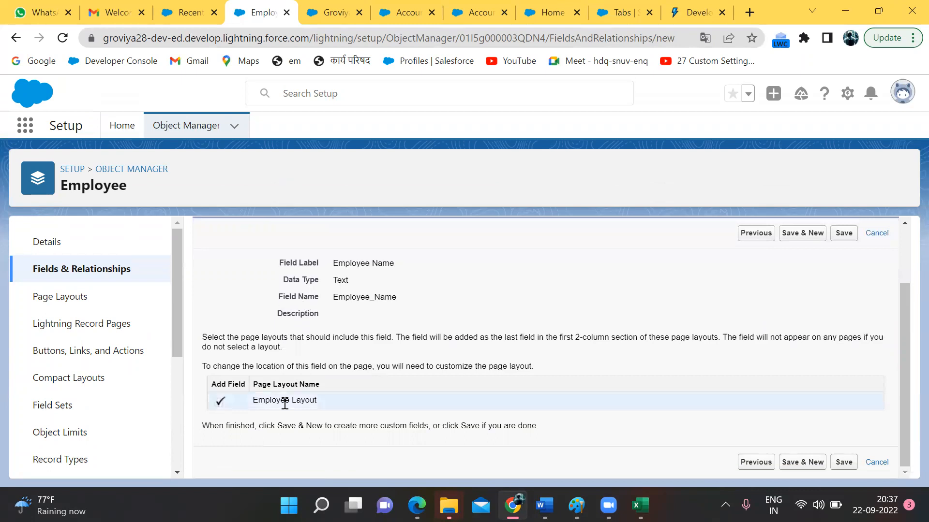
scroll(284, 403, up, 2)
scroll(285, 403, down, 2)
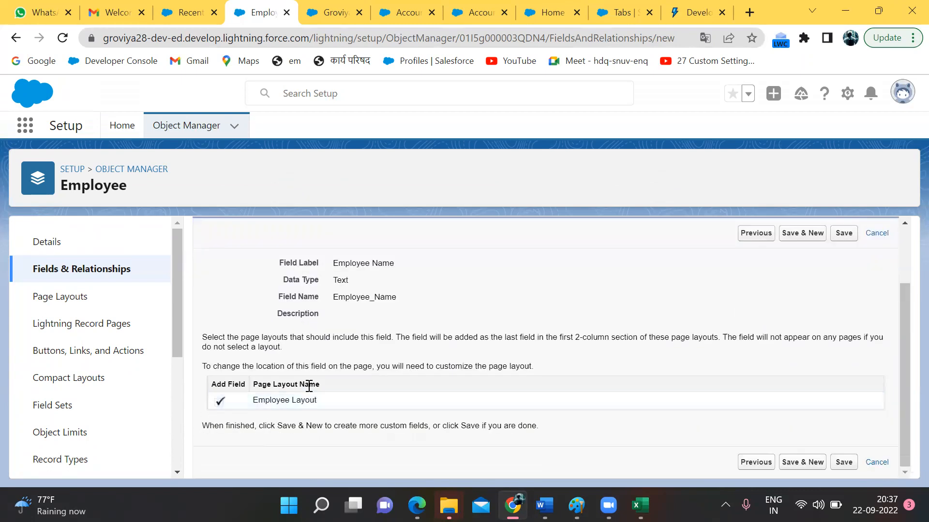
scroll(306, 387, up, 2)
click(843, 313)
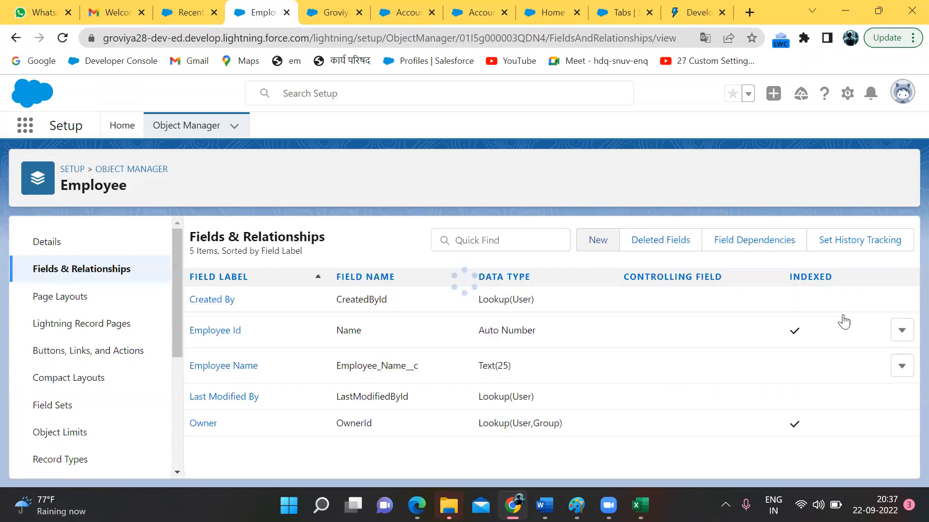
click(191, 12)
key(F5)
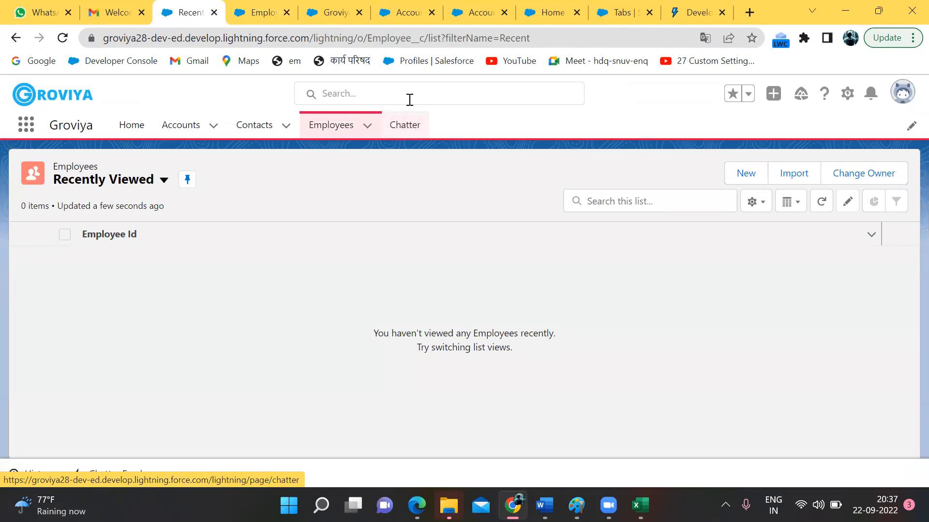
Step: Start a new Employee record and enter the employee's name in Employee Name
click(748, 175)
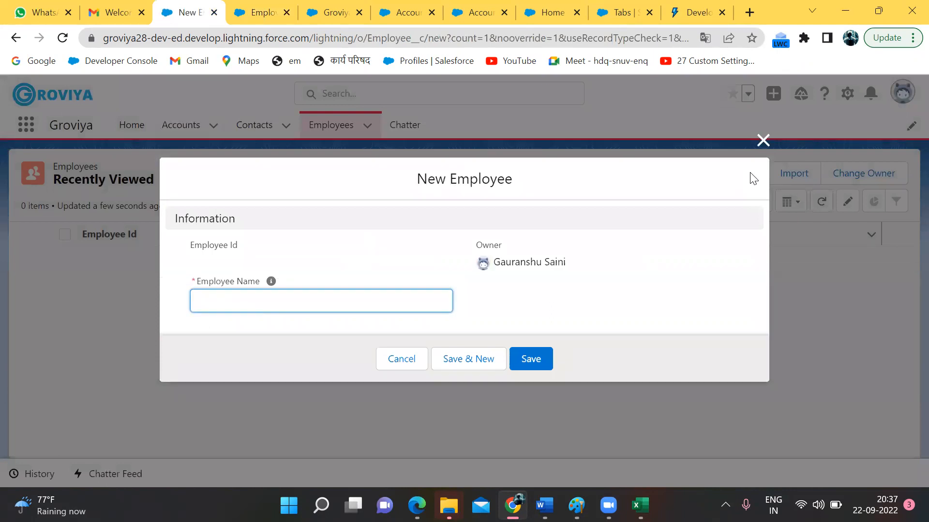
drag(249, 281, 191, 278)
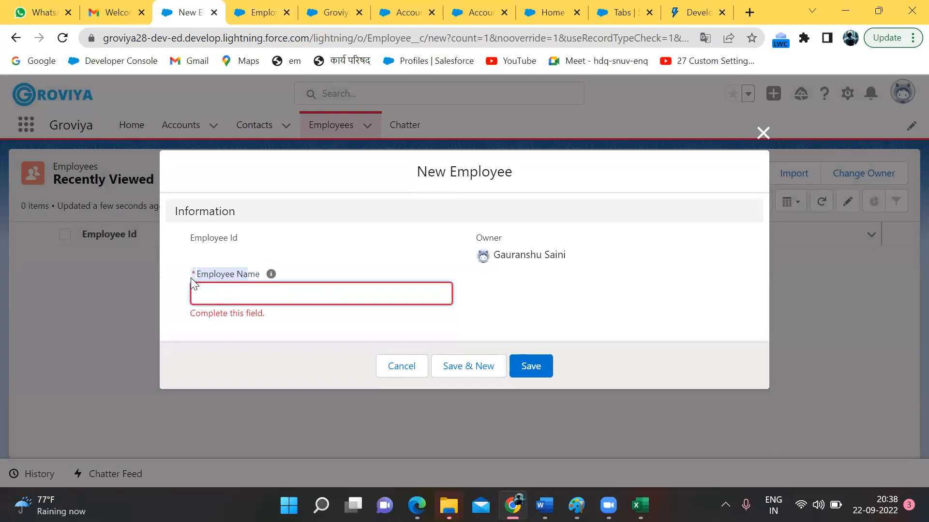
click(230, 309)
click(195, 276)
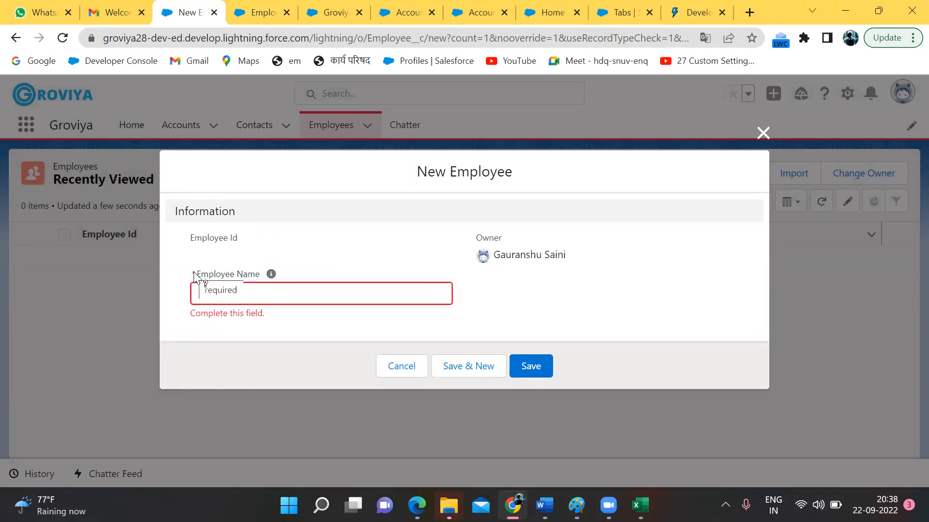
mouse_move(275, 280)
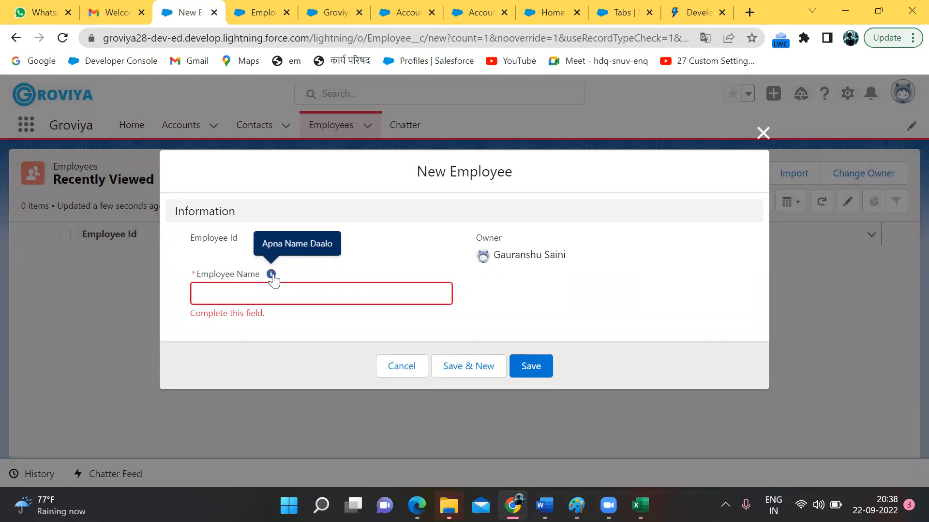
click(255, 295)
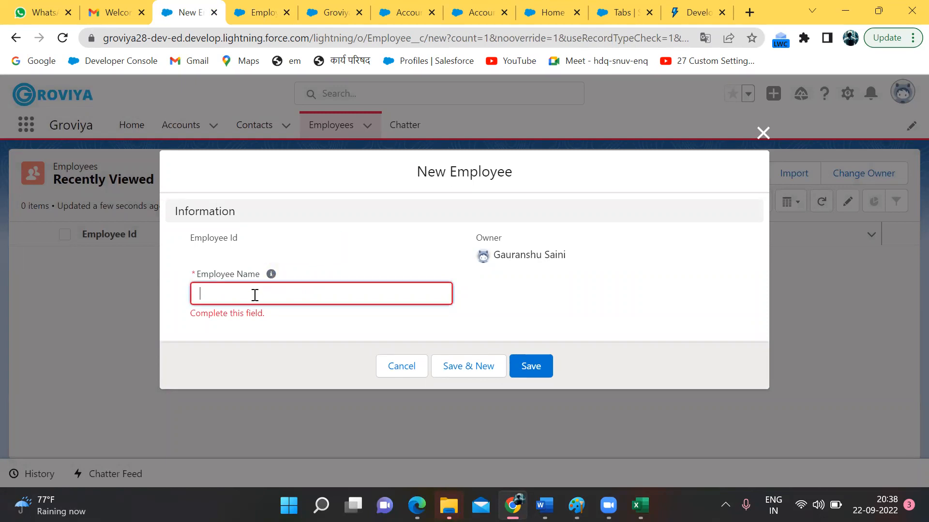
text(Gaura)
text(nsgh)
key(BackSpace)
key(BackSpace)
text(hu)
click(244, 244)
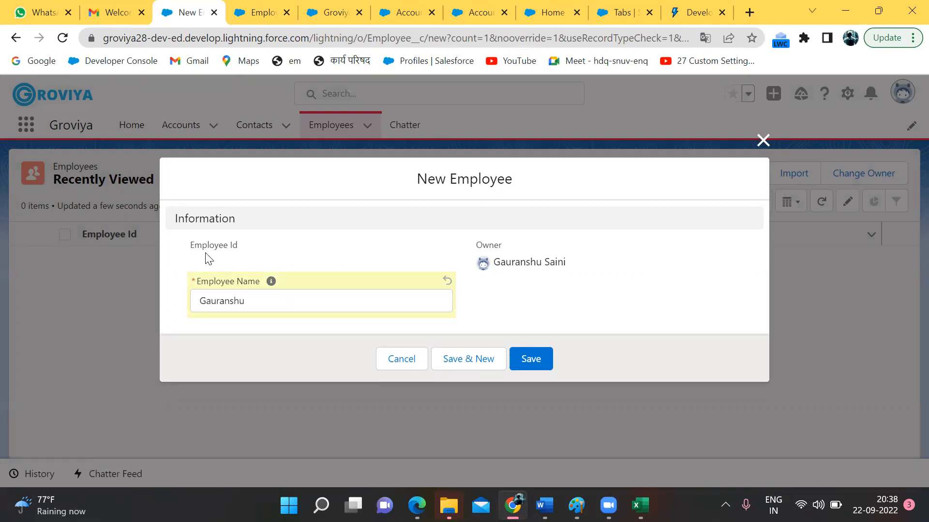
Step: Save the record as Emp-0001, then save an inline edit of its name
drag(240, 251, 195, 246)
click(195, 246)
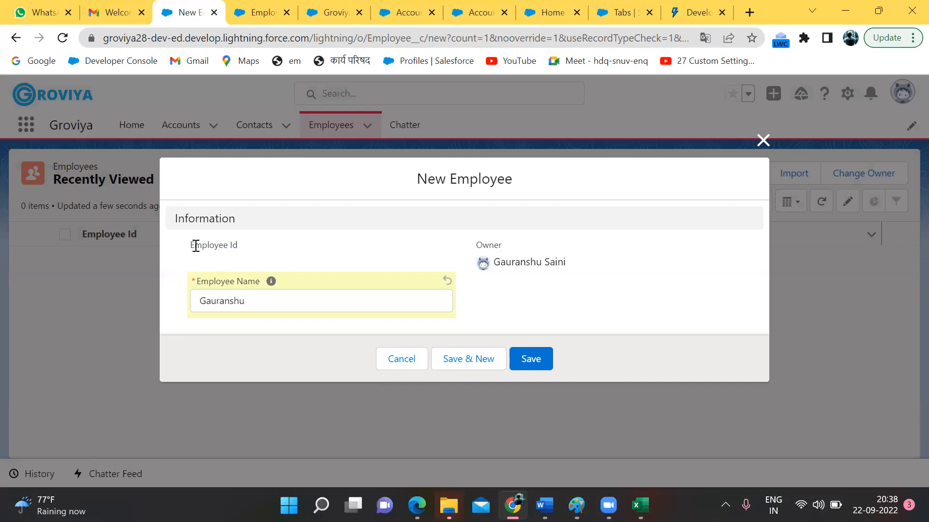
click(530, 364)
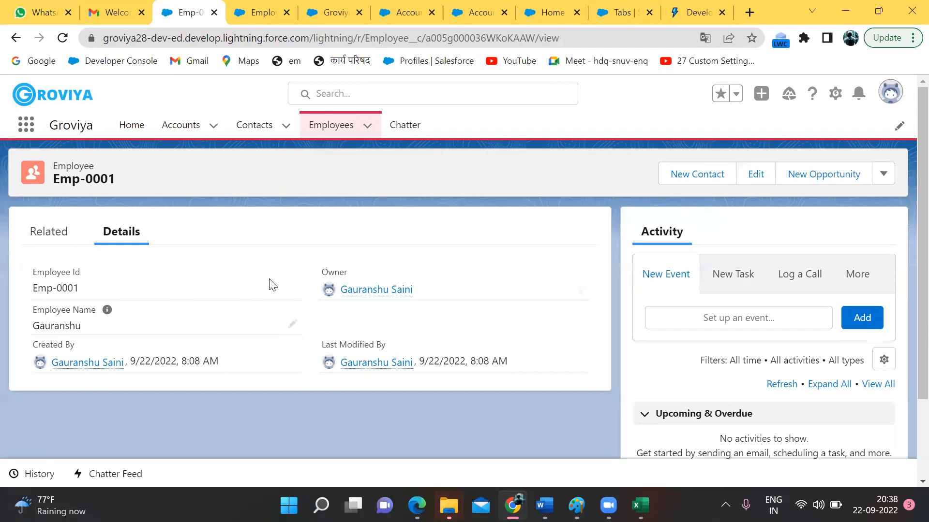
click(292, 324)
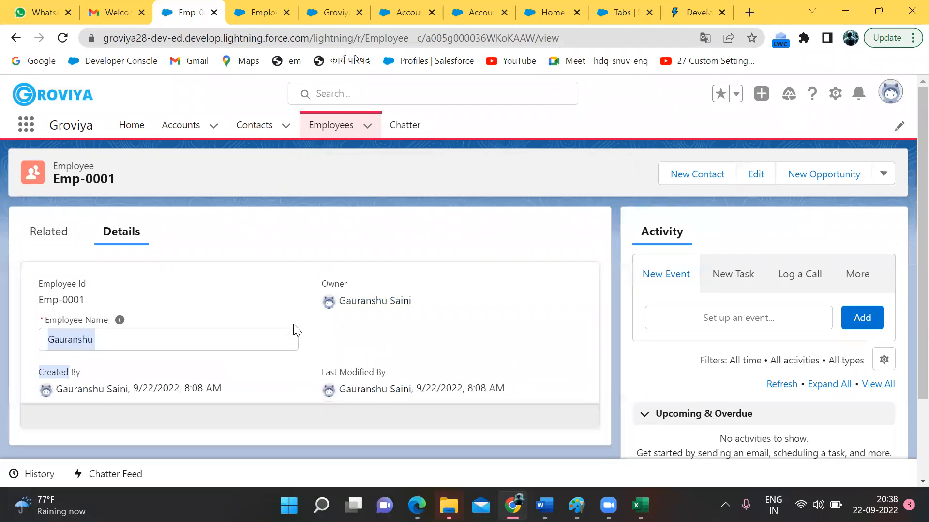
click(95, 294)
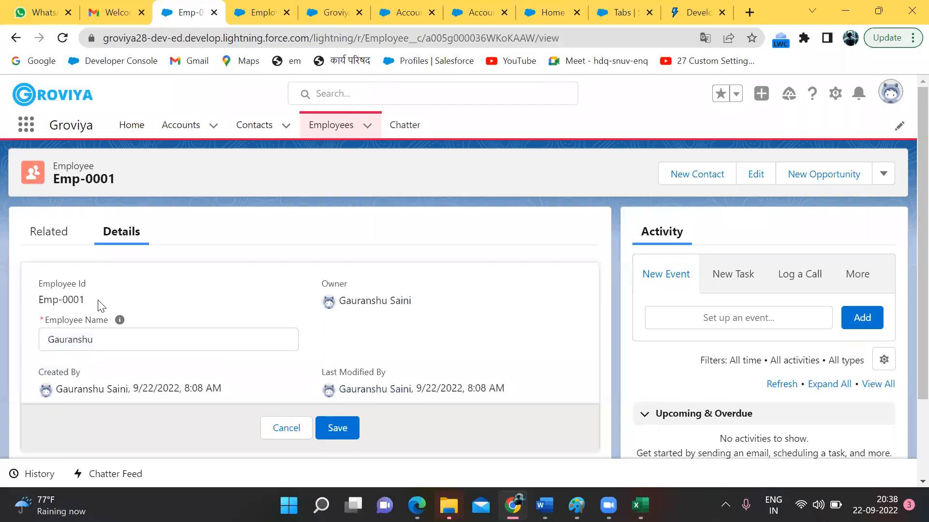
click(356, 428)
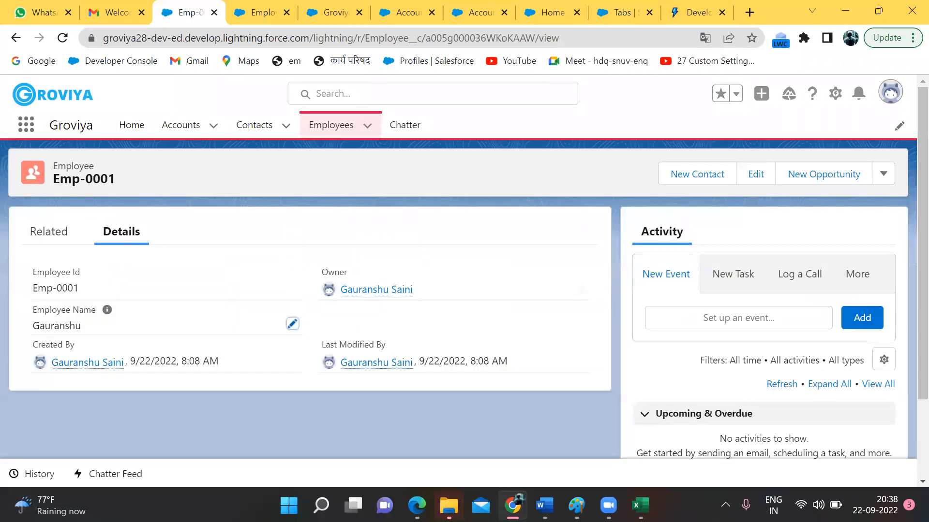
Step: Bring Paint forward and scroll to the note about creating a tab before adding objects
mouse_move(576, 505)
click(571, 442)
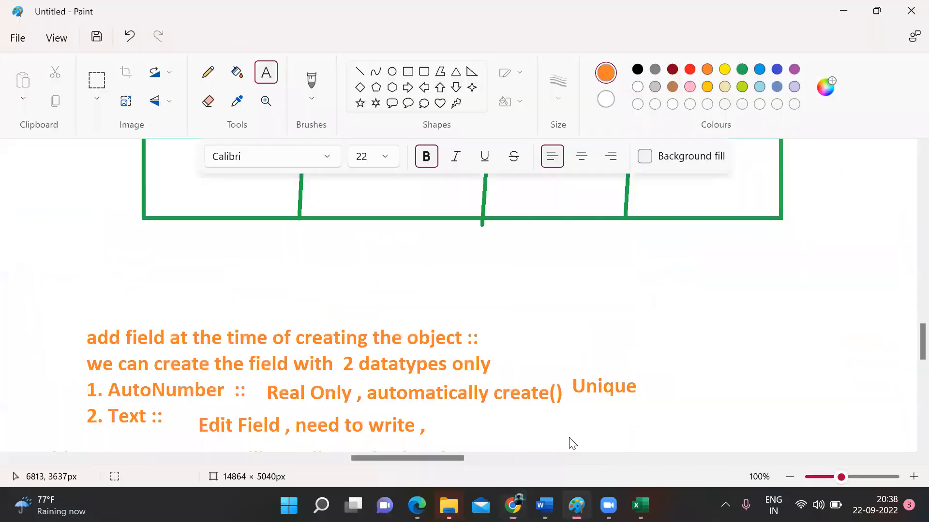
scroll(404, 304, down, 12)
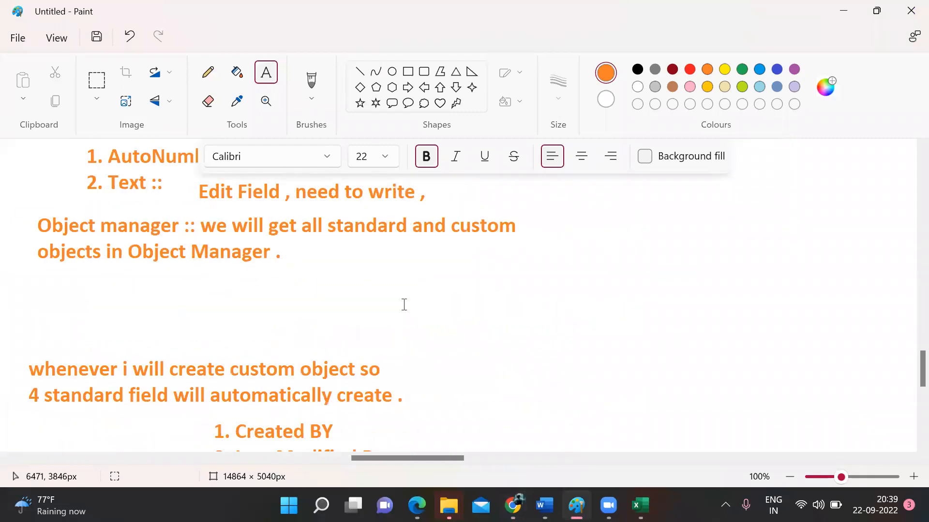
scroll(403, 304, down, 1)
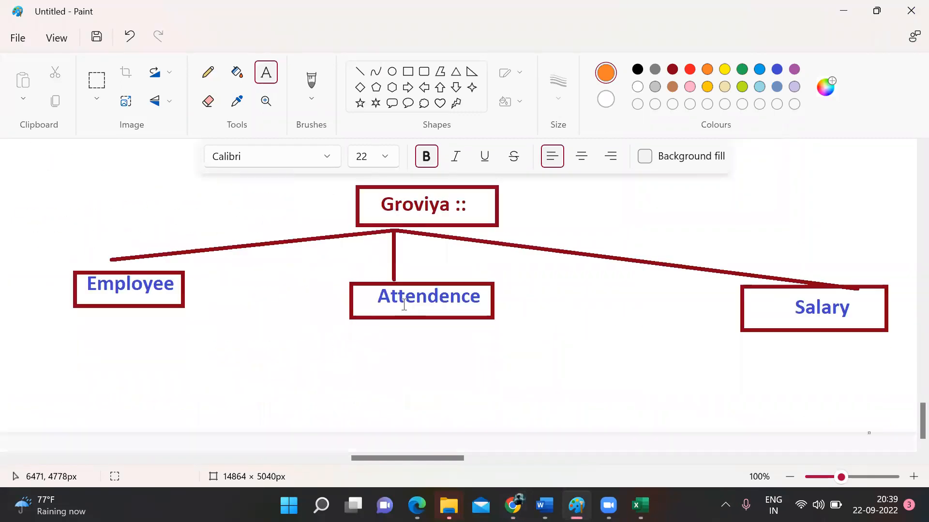
scroll(404, 304, up, 15)
scroll(404, 304, up, 6)
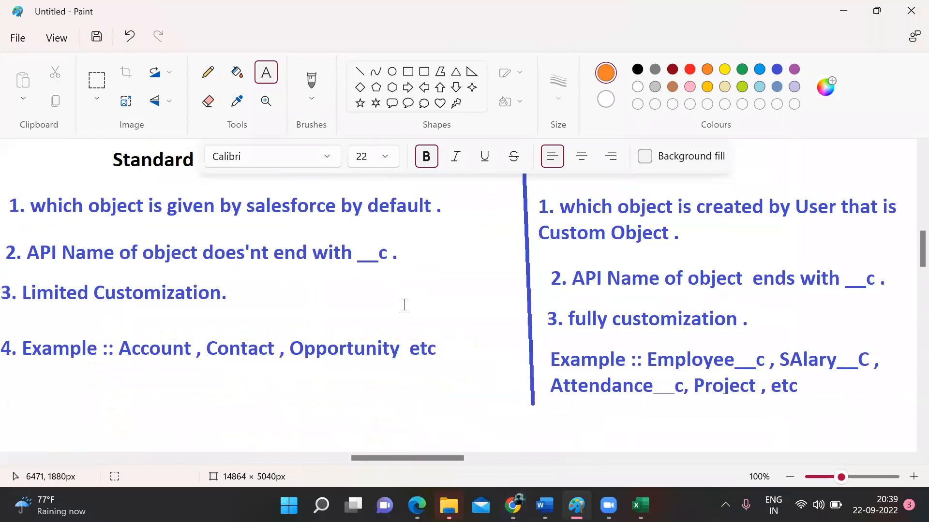
scroll(404, 304, up, 10)
scroll(396, 303, right, 9)
scroll(396, 303, left, 18)
scroll(397, 302, left, 5)
scroll(397, 302, right, 20)
scroll(397, 301, left, 10)
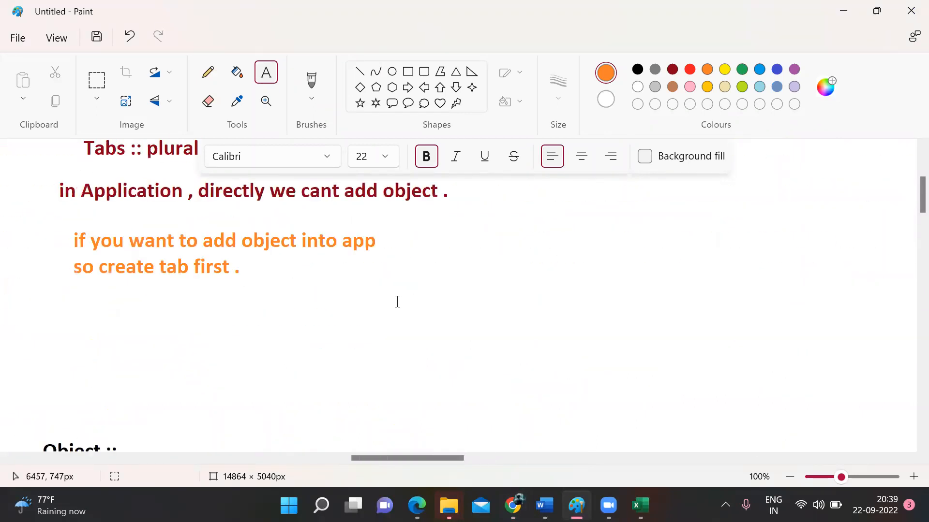